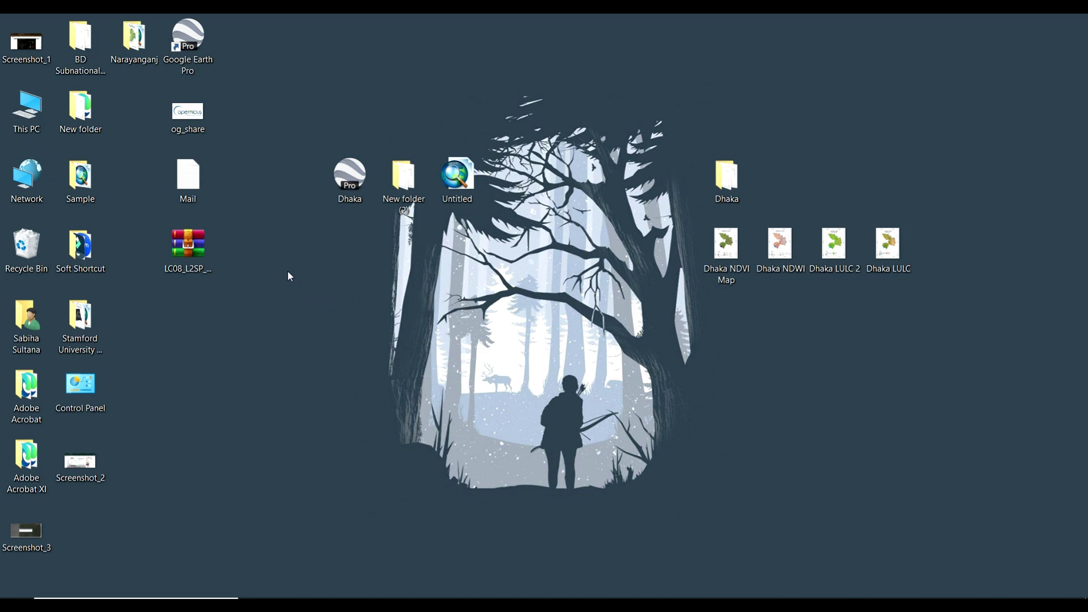
- Create a new folder named Noakhali on the desktop
click(205, 249)
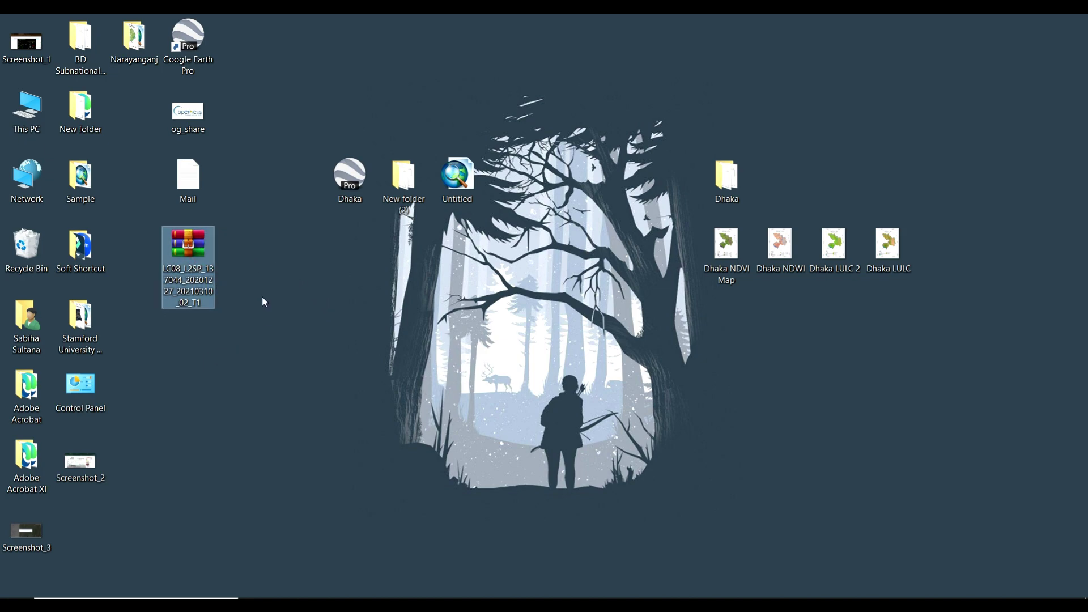
right_click(261, 276)
mouse_move(294, 394)
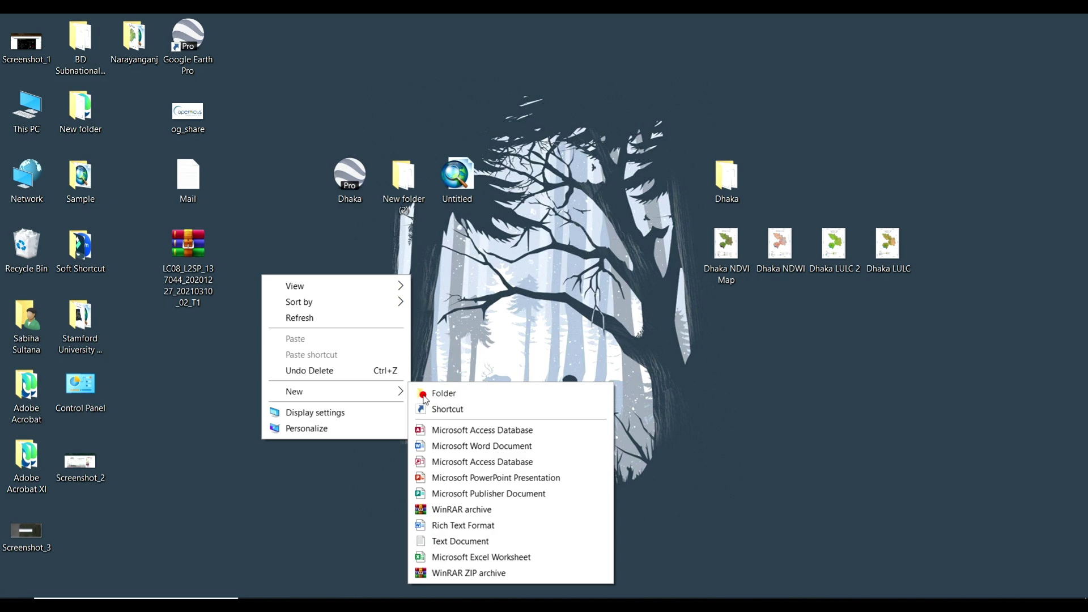
click(423, 395)
text(Noakhali)
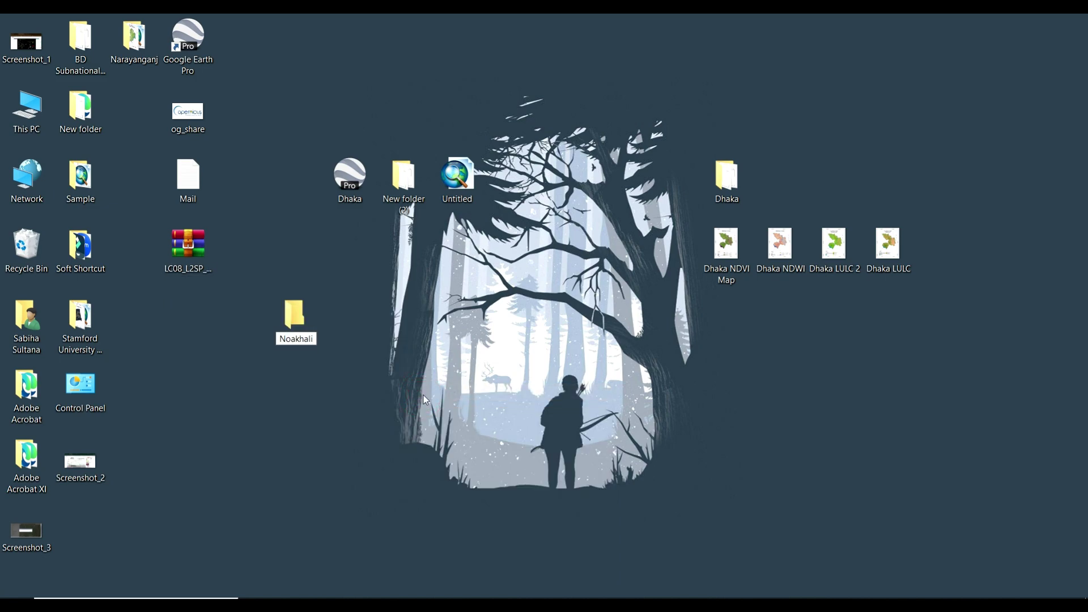
key(Return)
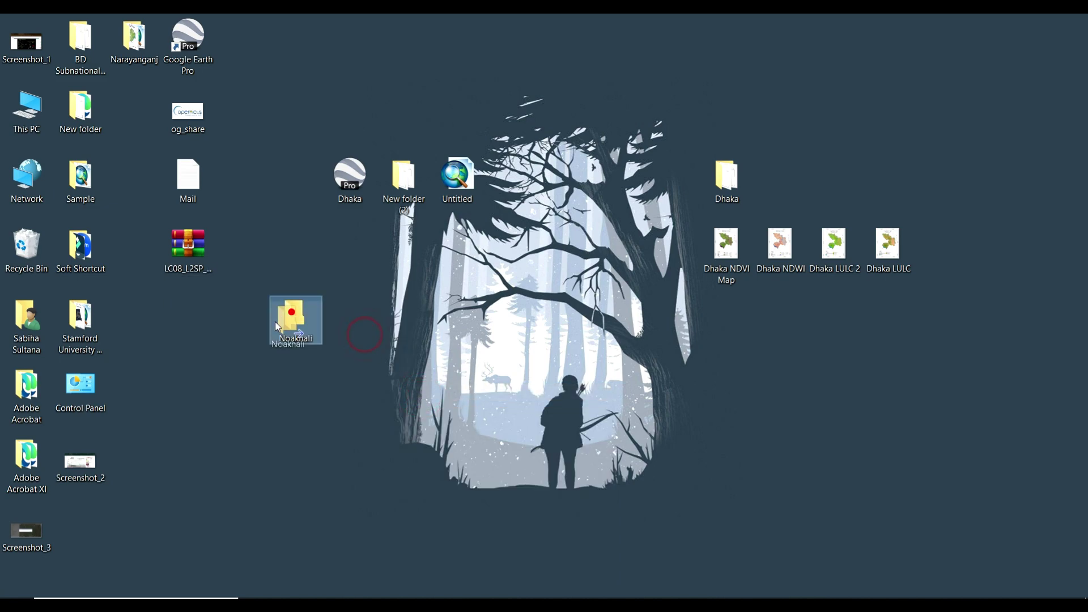
- Move the LC08_L2SP Landsat archive from the desktop into the Noakhali folder and open that folder
drag(295, 317, 187, 318)
right_click(191, 255)
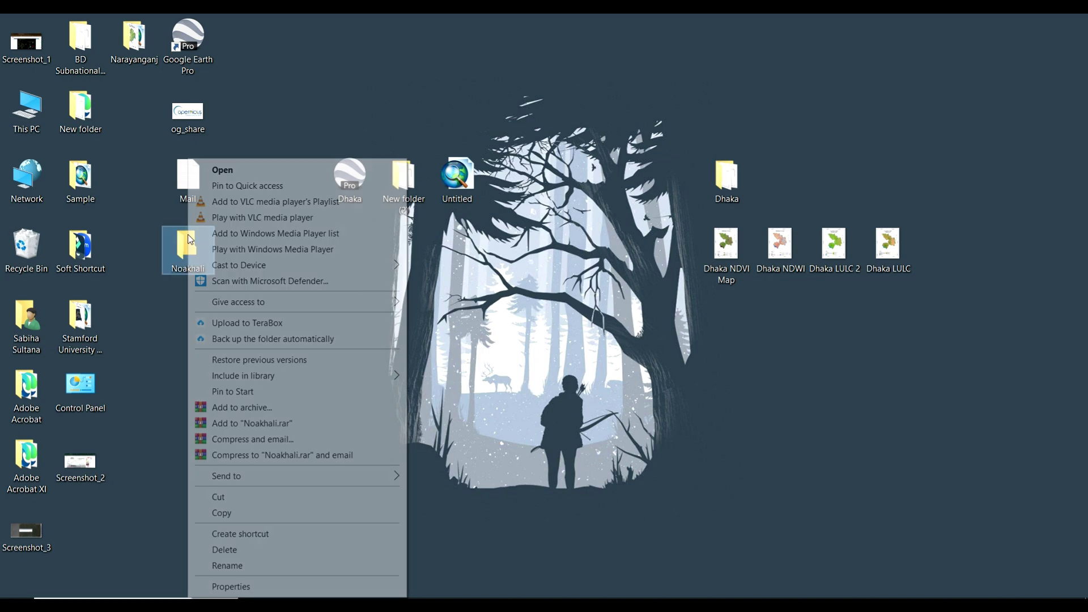
right_click(144, 362)
double_click(187, 252)
click(987, 215)
- Extract the Landsat archive's files directly into the Noakhali folder
click(162, 141)
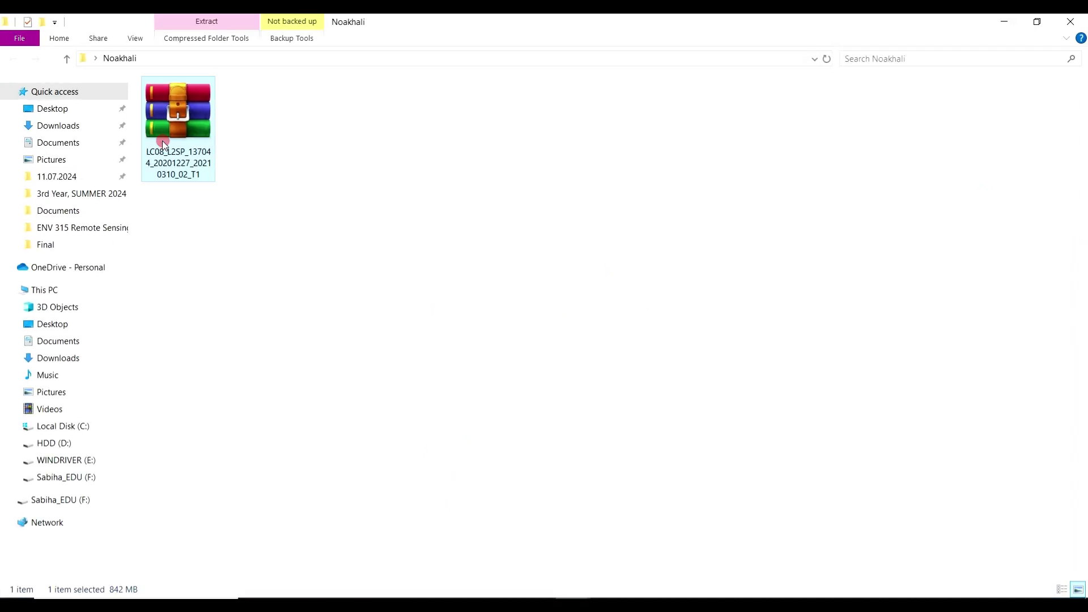
right_click(162, 140)
click(216, 212)
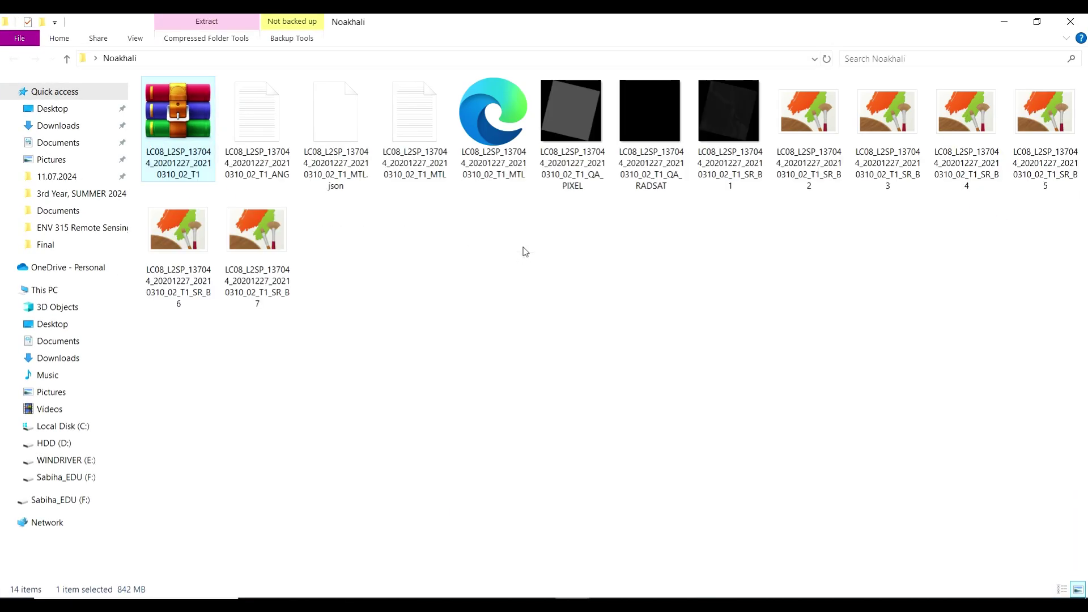
- Show the extracted files as a detailed list and widen the name column to fit the full file names
click(135, 38)
click(271, 72)
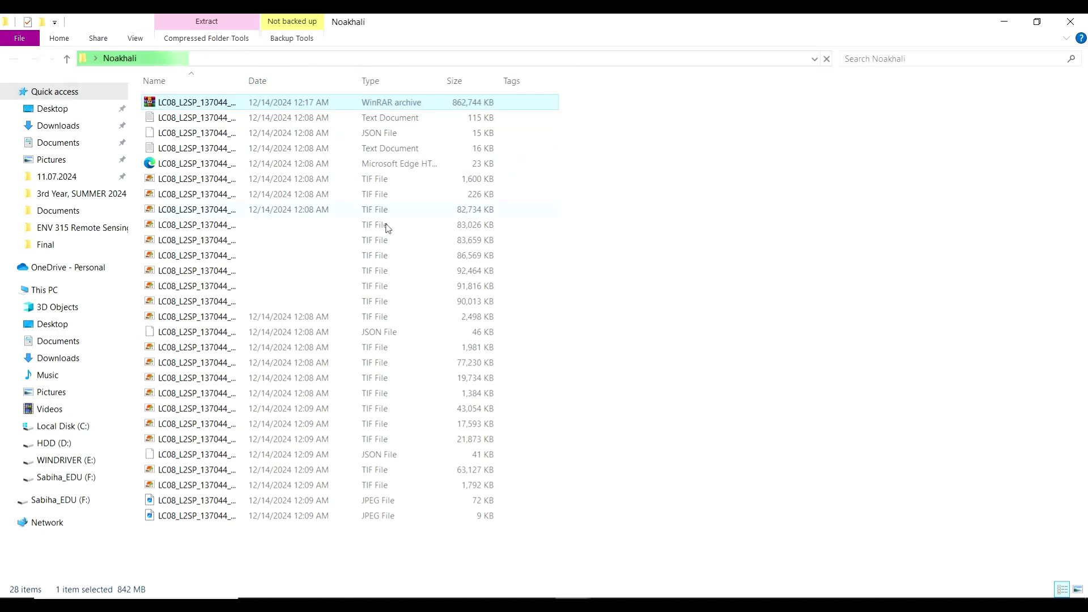
double_click(246, 80)
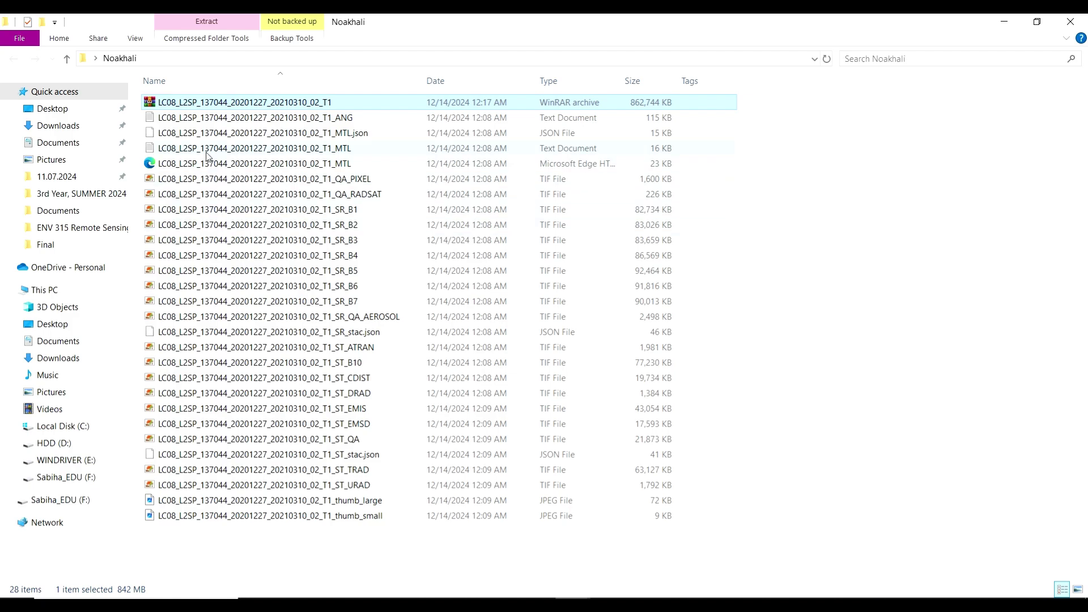
- Open the T1_ANG text file full screen, examine its map projection and datum entries, and close it
click(256, 121)
double_click(256, 121)
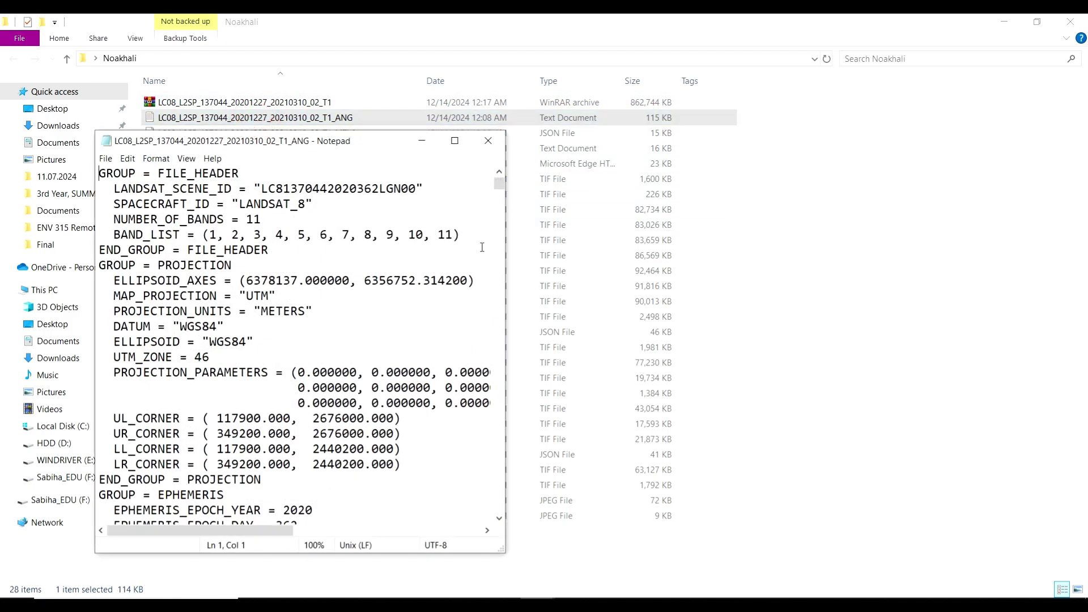
click(455, 140)
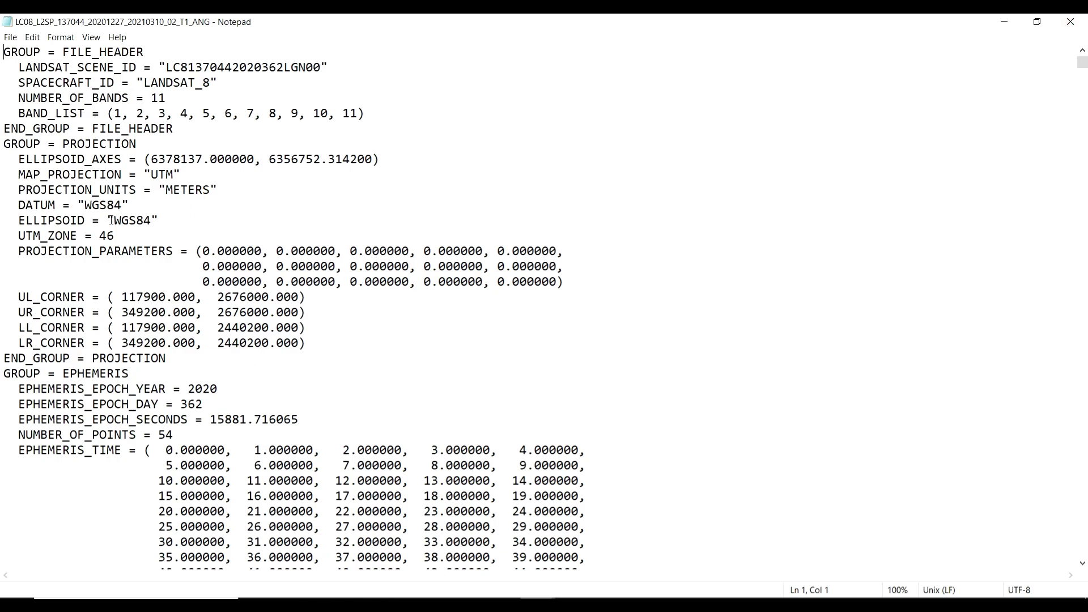
drag(23, 191, 132, 204)
click(770, 198)
click(1071, 22)
- Open the T1_MTL text file full screen to examine the scene's metadata, then return to the Noakhali folder
double_click(224, 150)
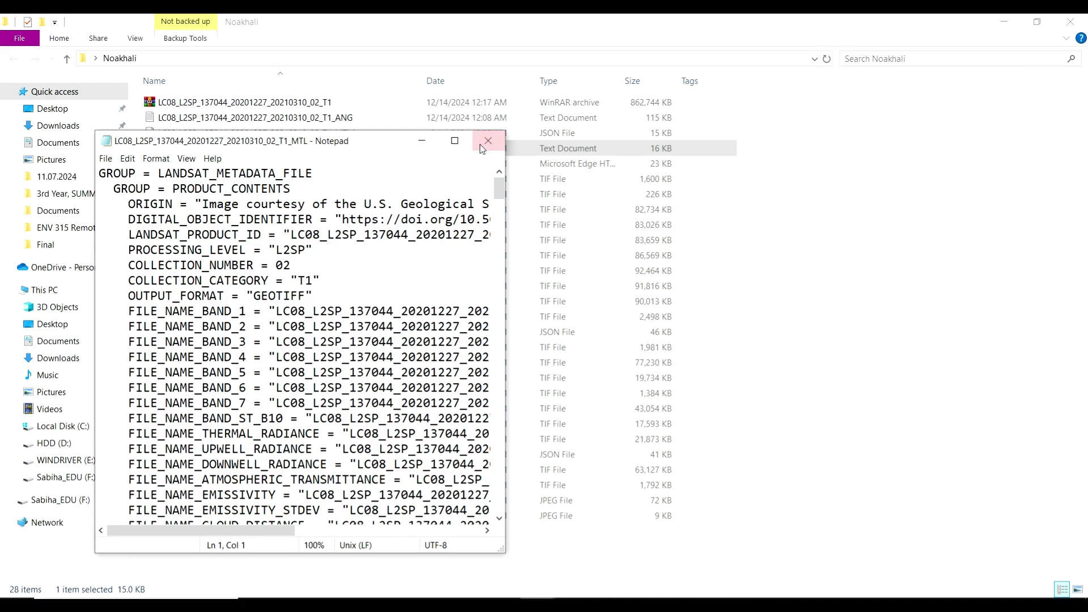
click(454, 141)
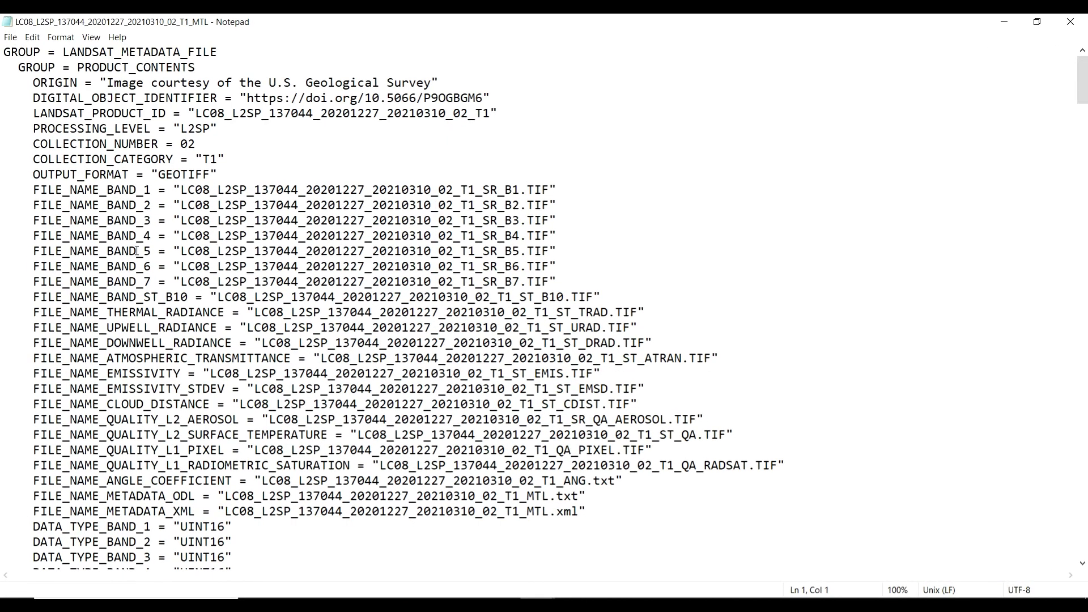
key(alt+Tab)
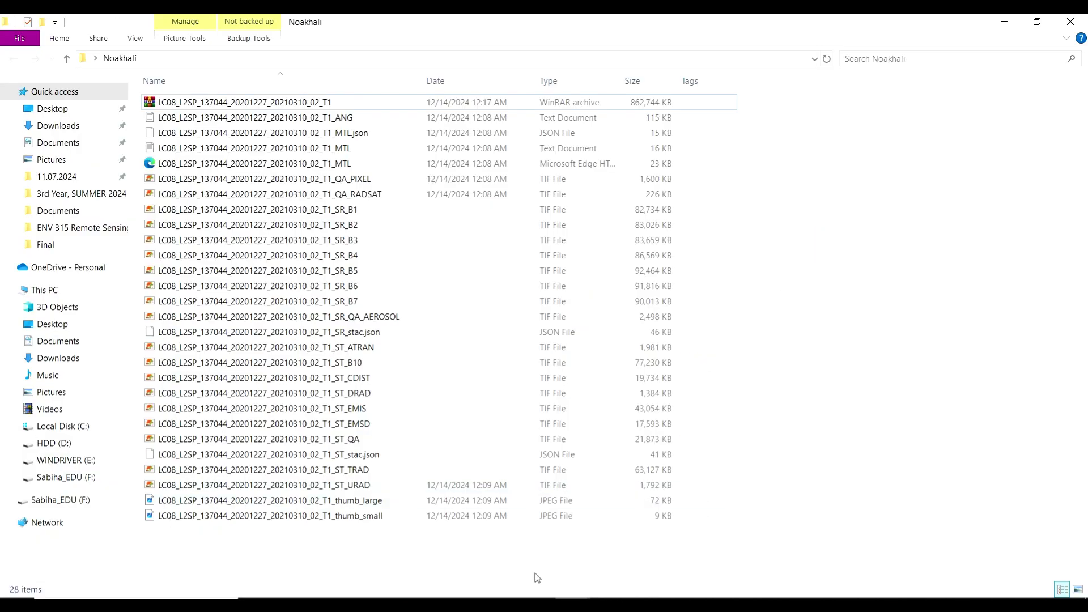
- Close the folder window and launch ArcMap 10.8 with a blank map, dismissing the Getting Started dialog
click(1071, 21)
drag(141, 233, 274, 308)
click(372, 401)
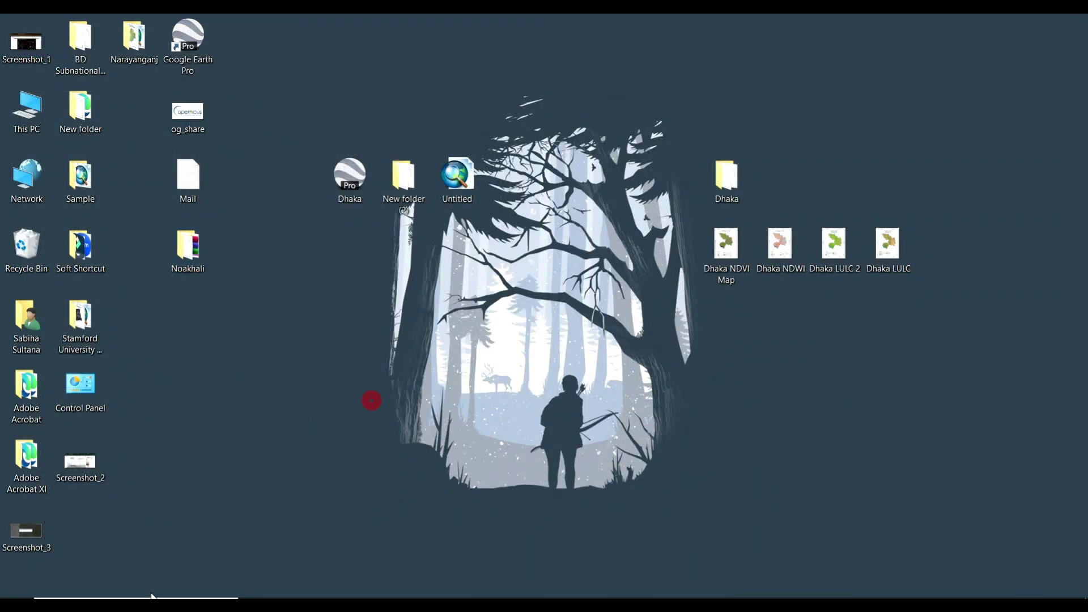
click(136, 599)
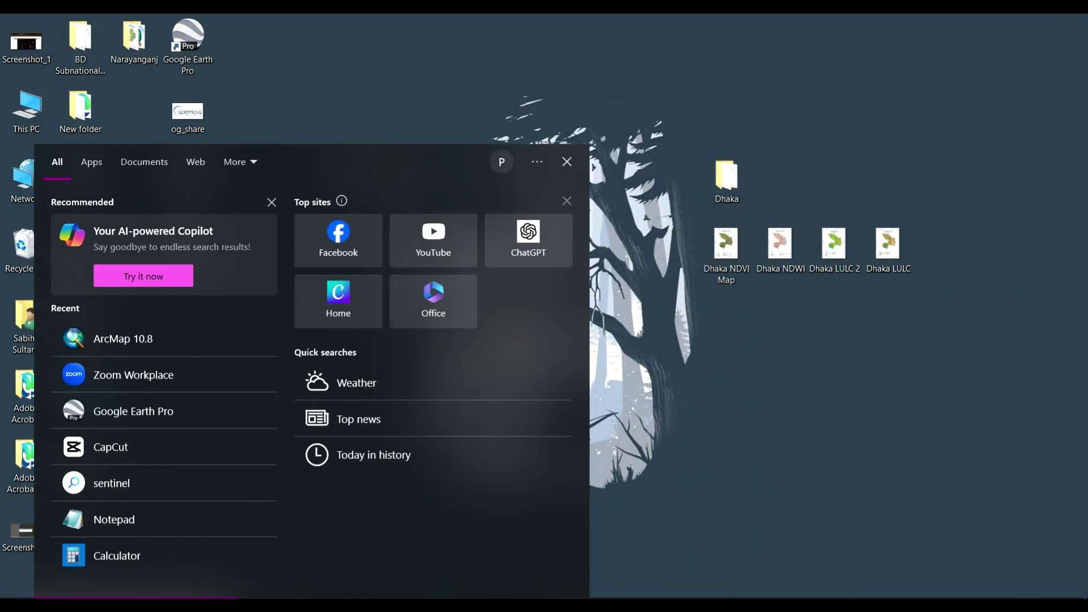
click(141, 342)
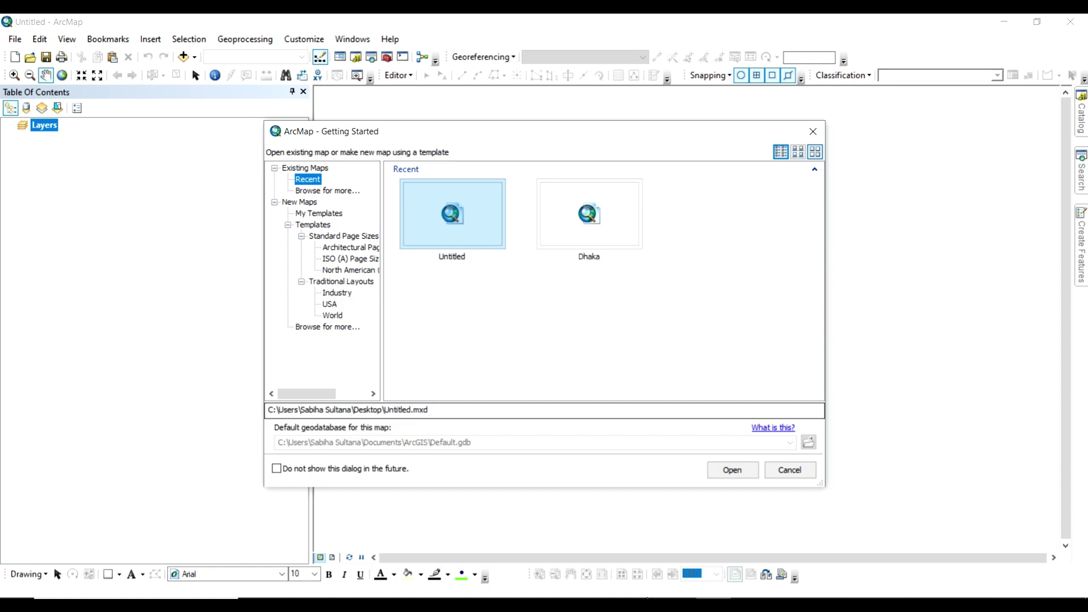
click(785, 479)
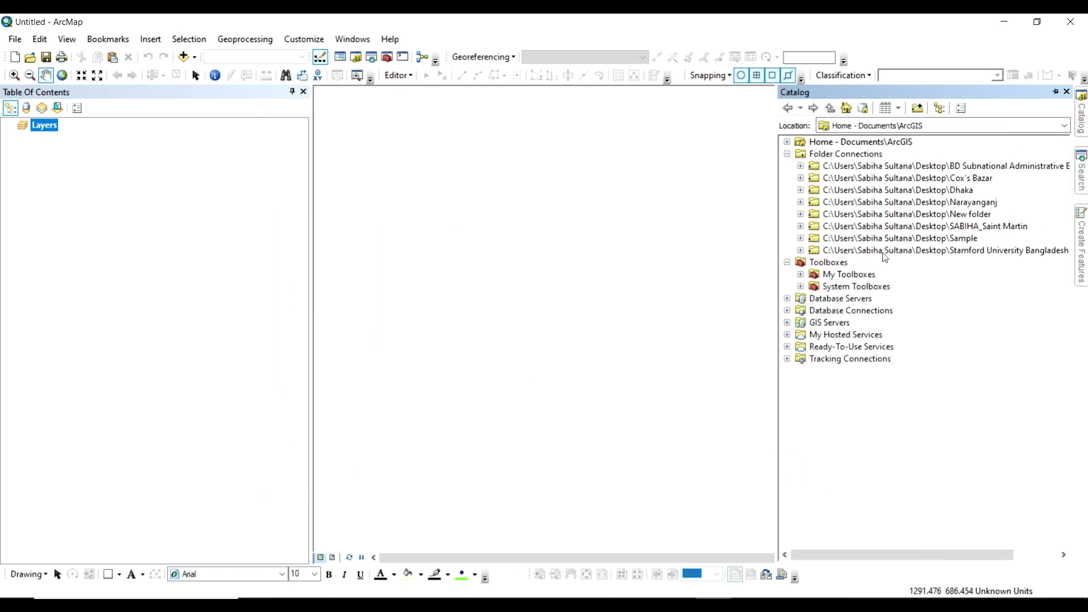
- Add a folder connection to the desktop's Noakhali folder in the Catalog and check its contents
click(918, 108)
drag(639, 277, 643, 309)
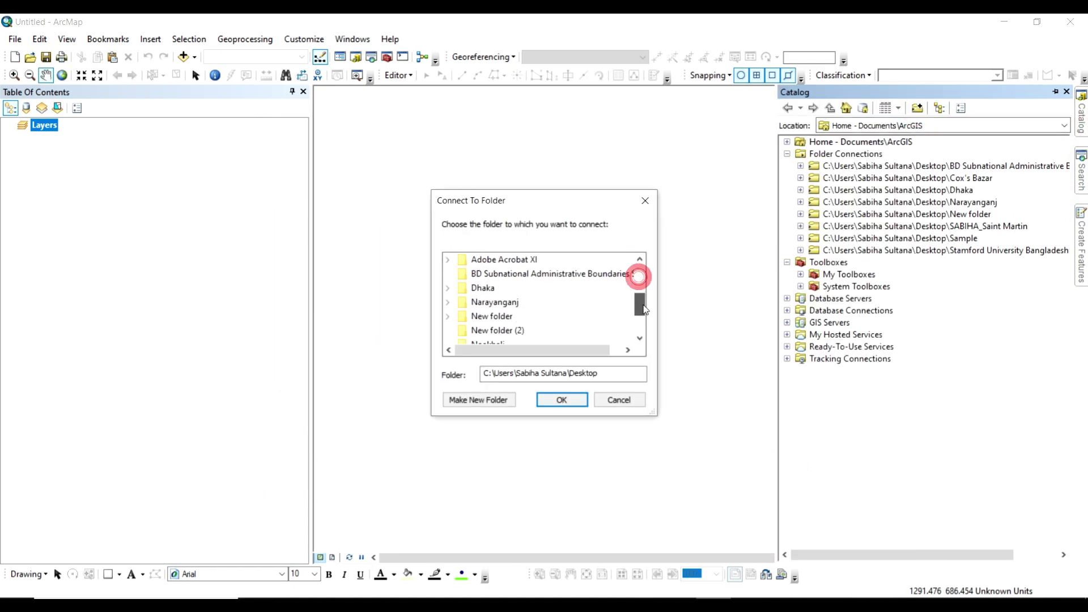
scroll(542, 320, down, 1)
click(486, 301)
click(553, 397)
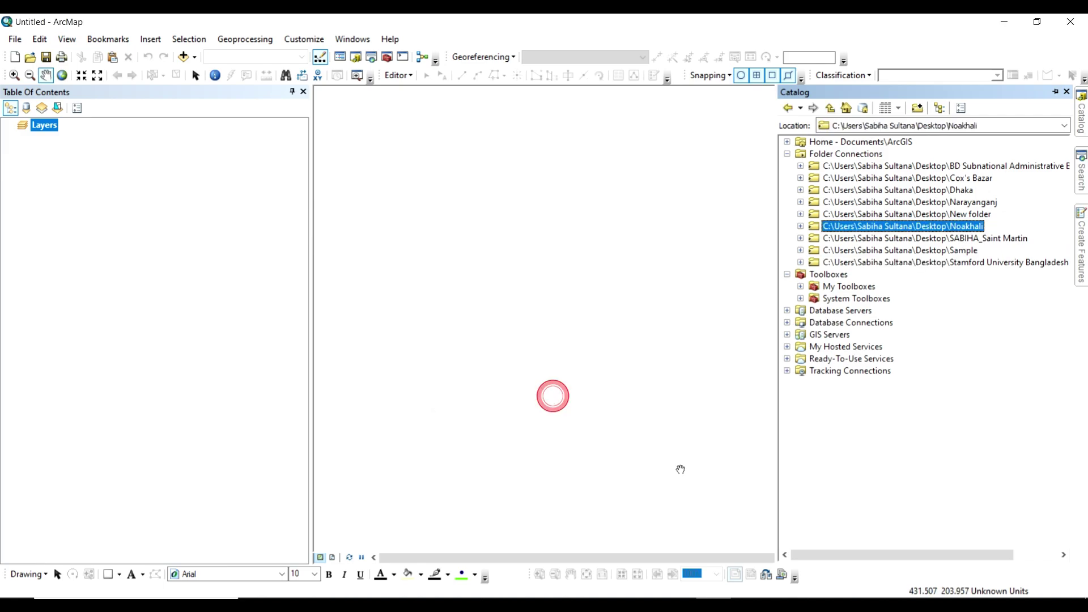
click(800, 225)
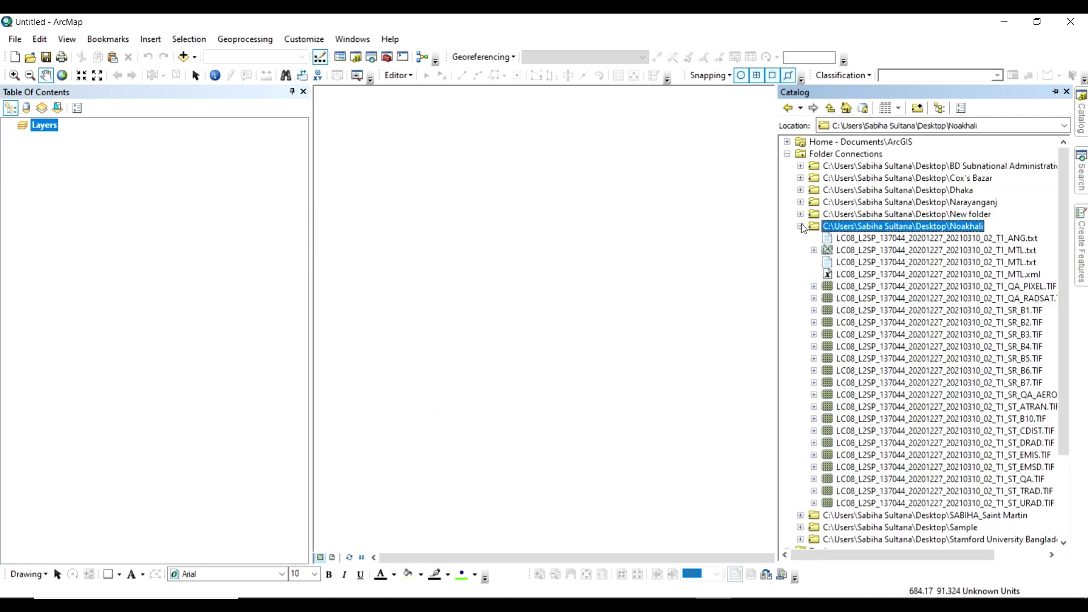
click(801, 226)
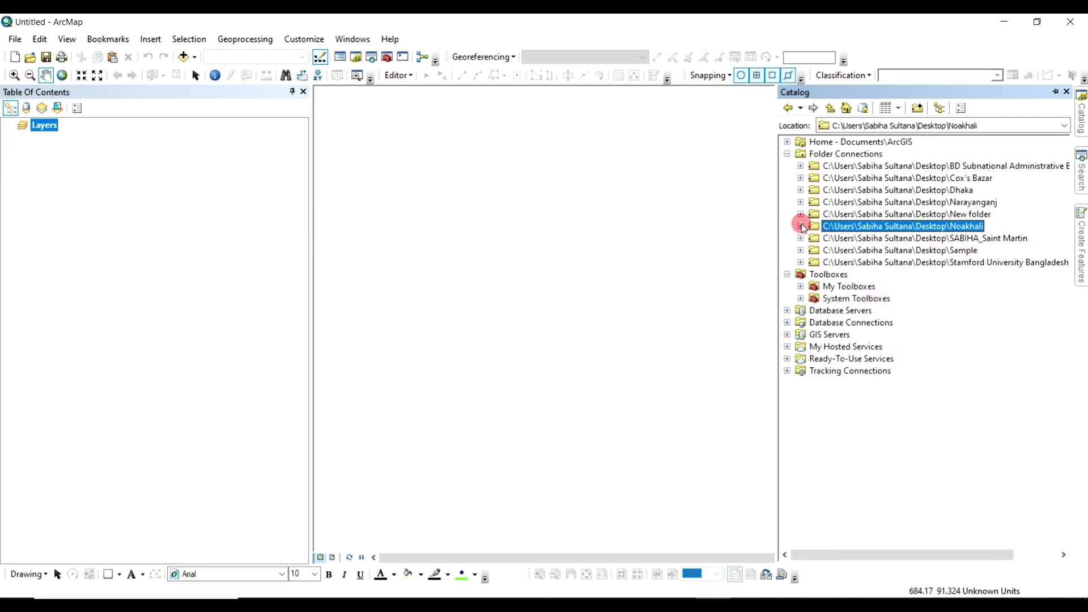
- Start adding data to the map and browse through the folder connections to the Noakhali folder
click(184, 57)
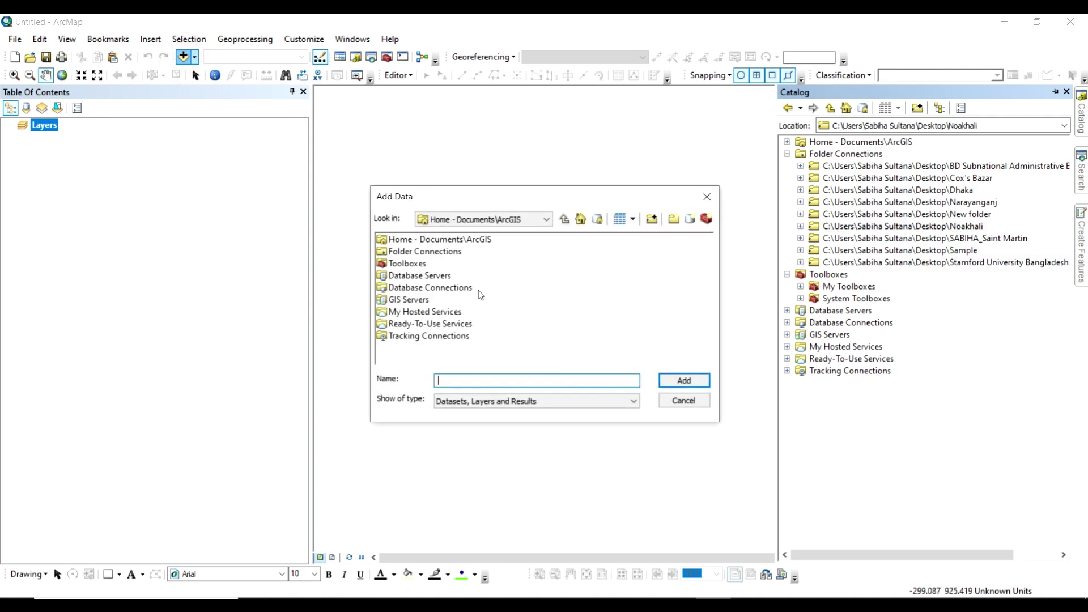
click(416, 251)
click(476, 219)
click(476, 240)
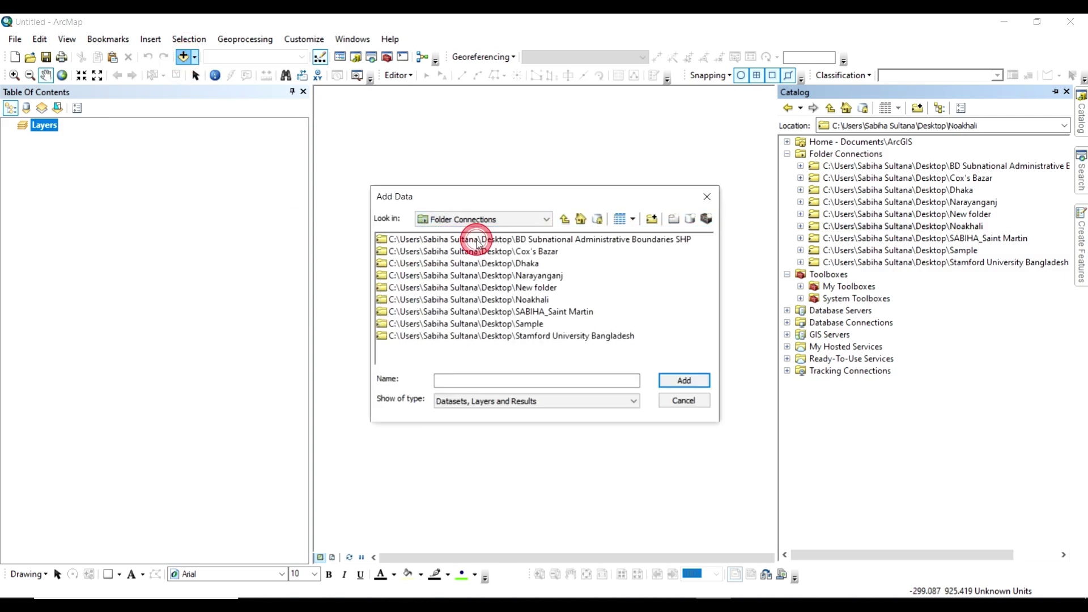
double_click(497, 299)
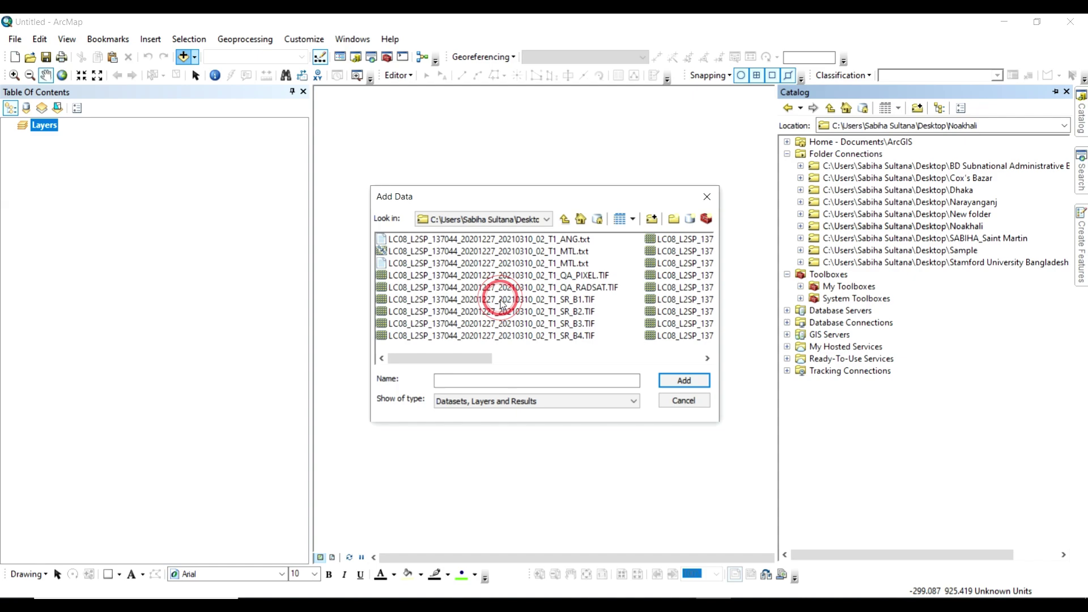
click(423, 277)
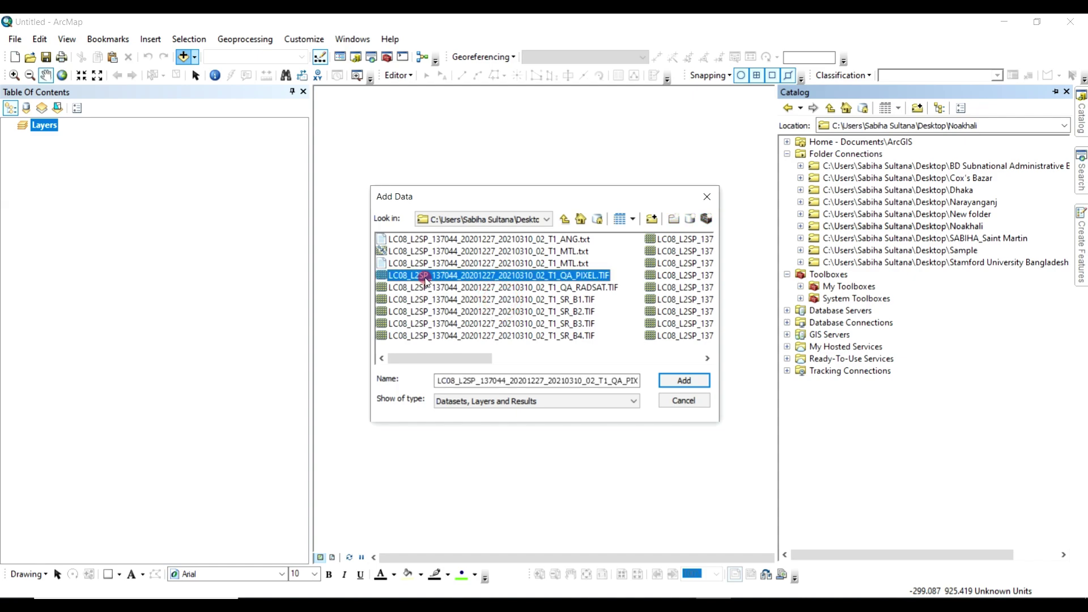
drag(454, 361, 661, 363)
shift+click(502, 276)
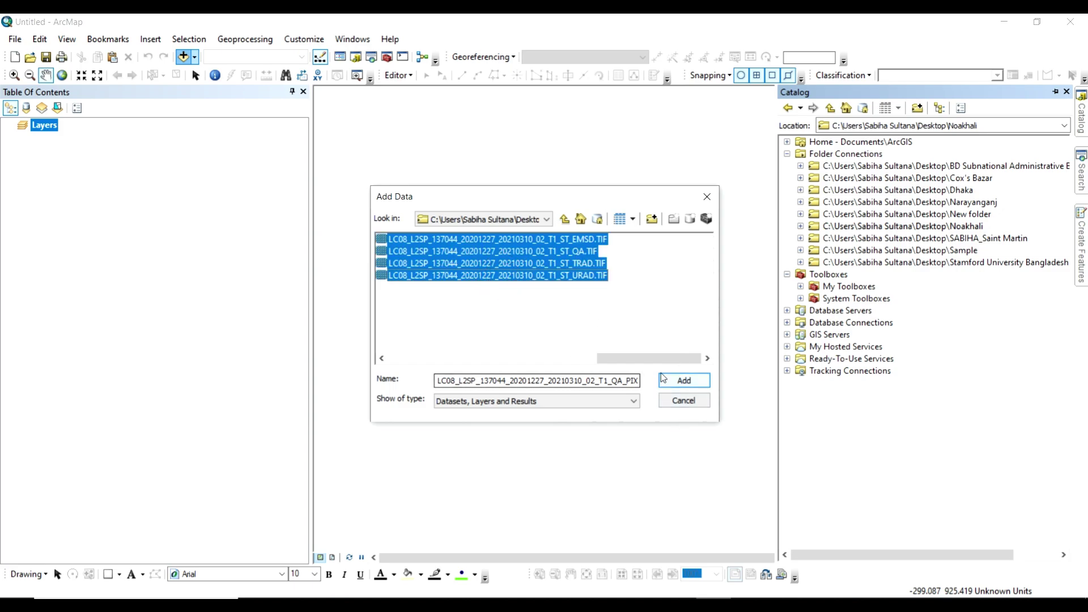
drag(648, 358, 431, 347)
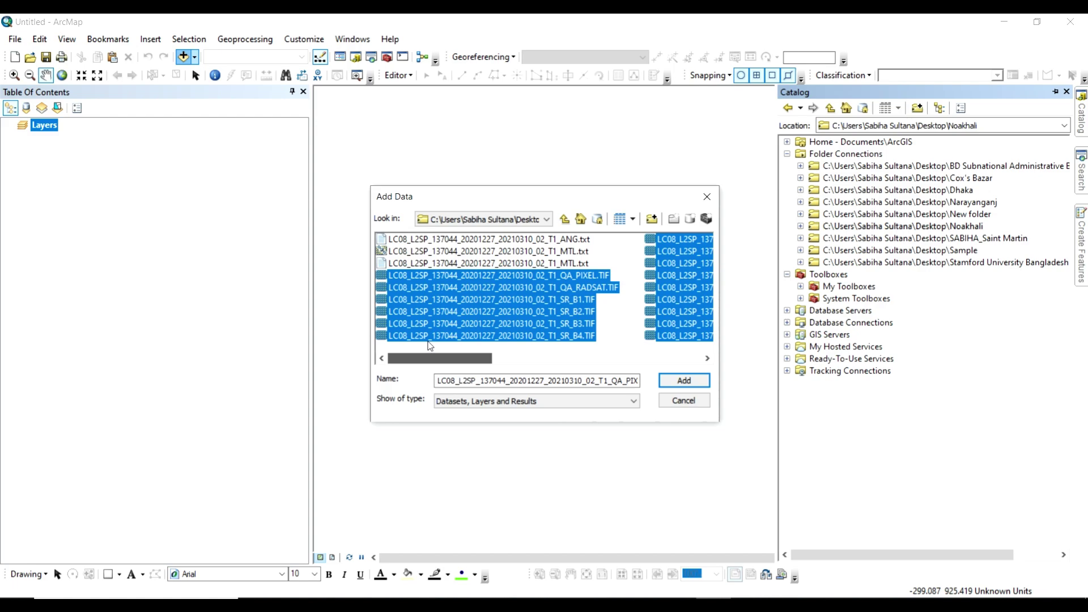
click(603, 317)
- Add the seven surface reflectance band rasters, SR_B1.TIF through SR_B7.TIF, to the map
click(562, 300)
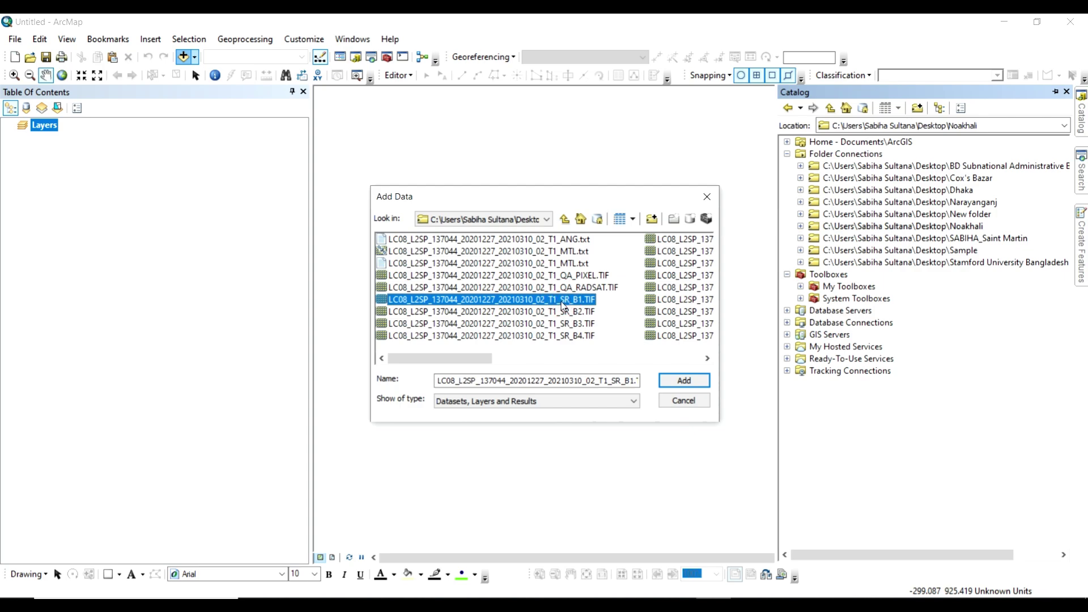
ctrl+click(567, 312)
ctrl+click(569, 323)
ctrl+click(573, 334)
drag(473, 358, 578, 358)
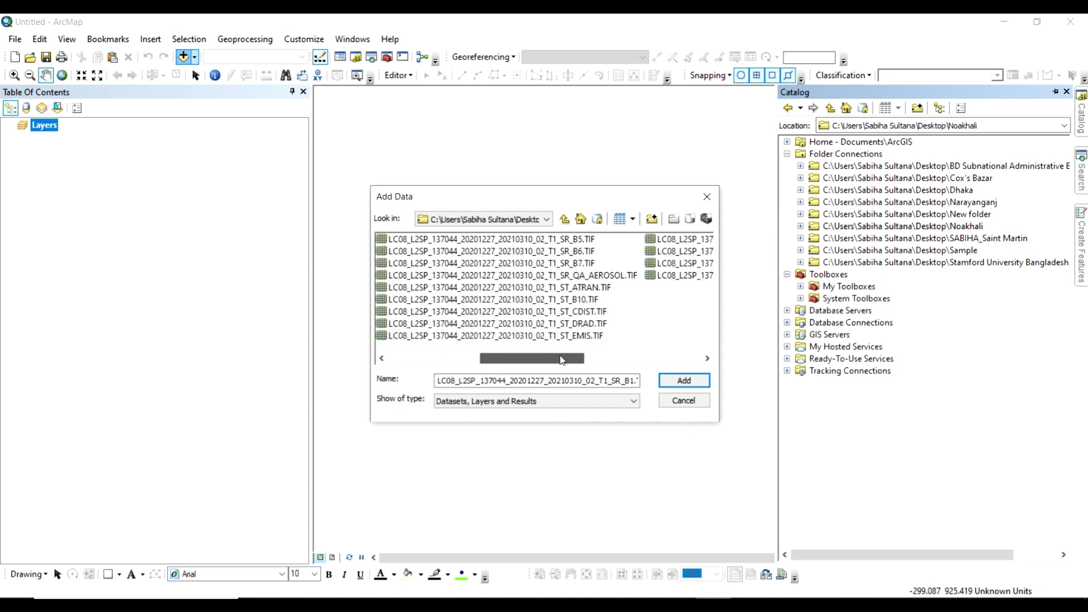
ctrl+click(574, 238)
ctrl+click(572, 251)
ctrl+click(570, 263)
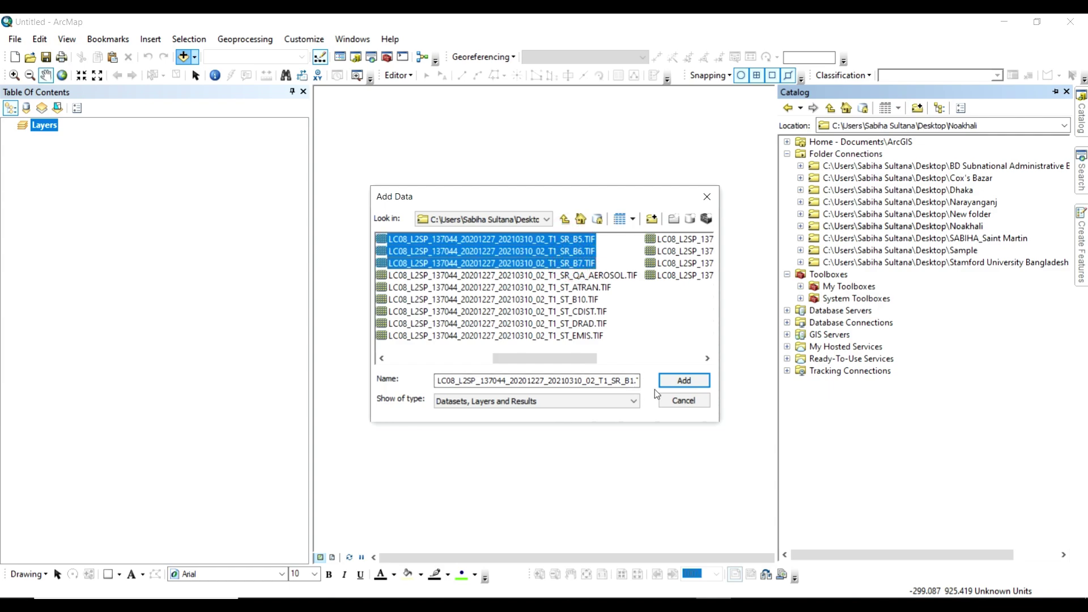
click(683, 381)
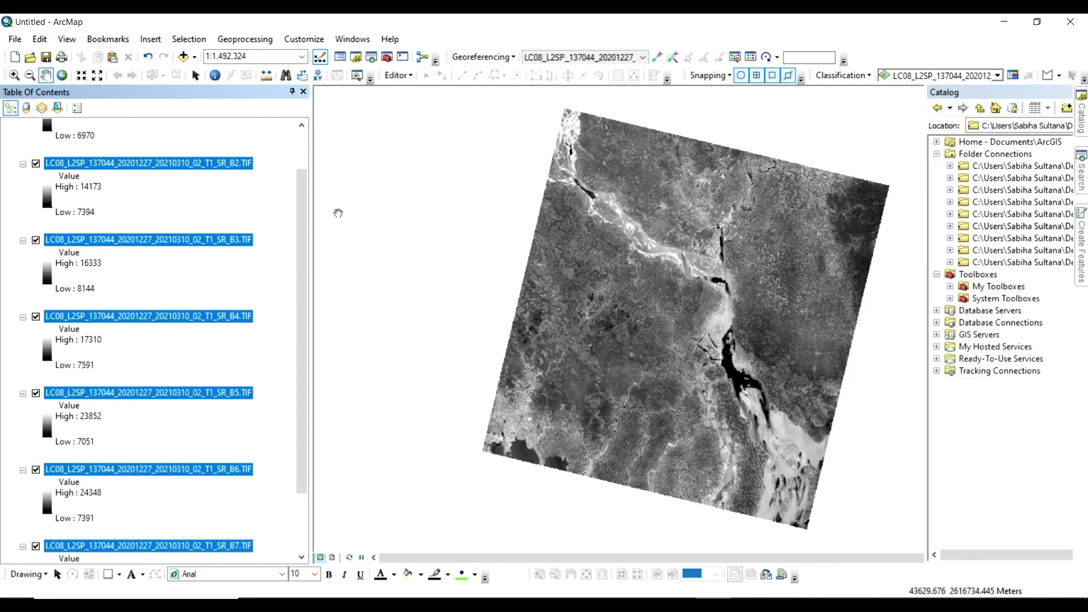
- Look through the band layers and hide the SR_B2 and SR_B3 rasters, keeping SR_B1 displayed
drag(299, 189, 233, 165)
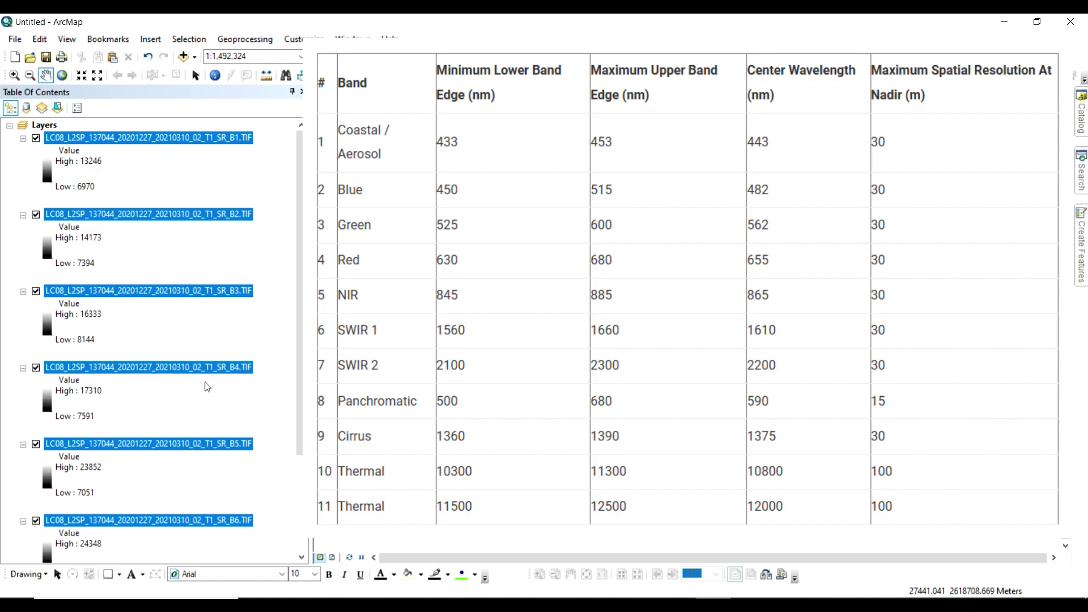
click(215, 303)
scroll(205, 298, down, 3)
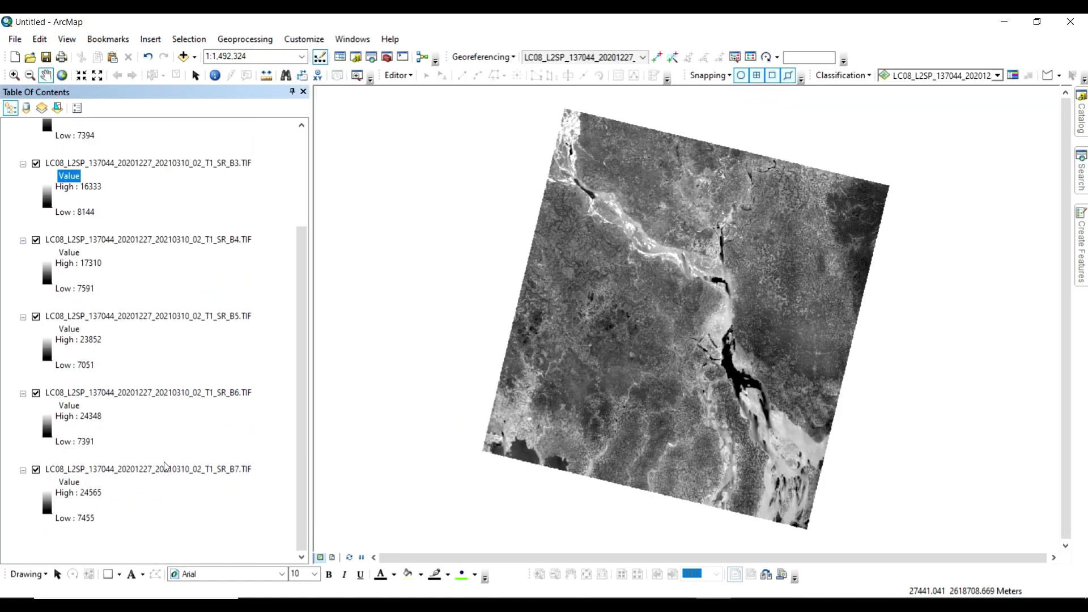
scroll(167, 467, up, 5)
click(36, 138)
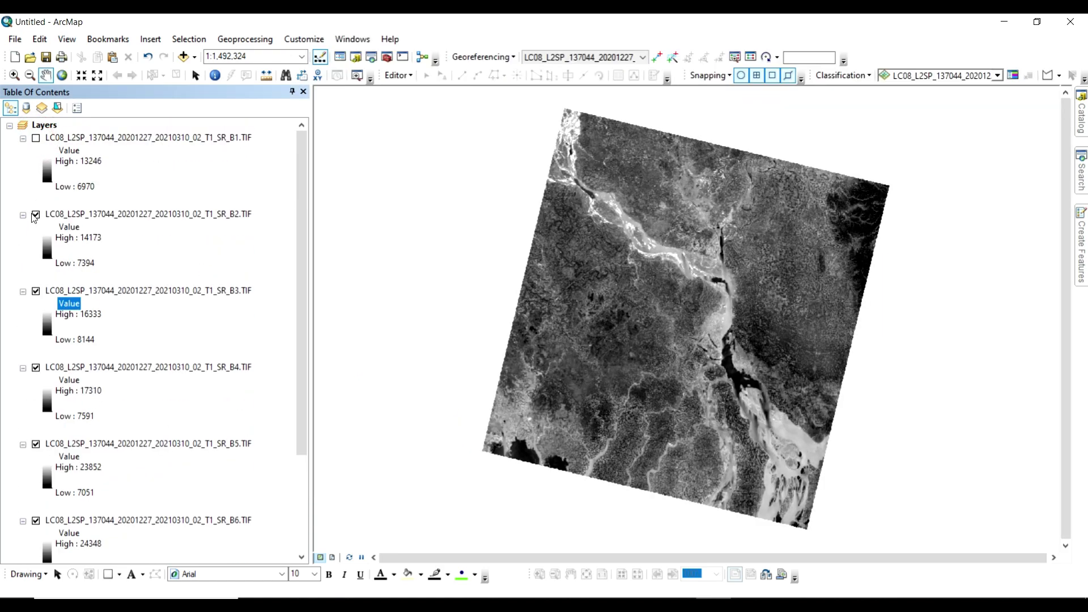
click(36, 215)
click(37, 291)
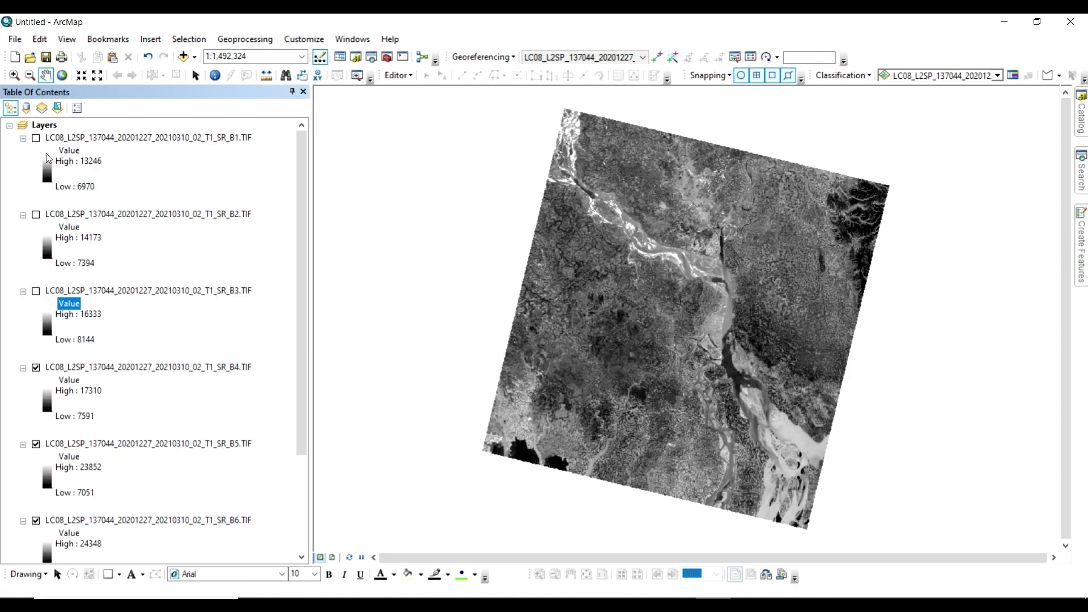
click(35, 138)
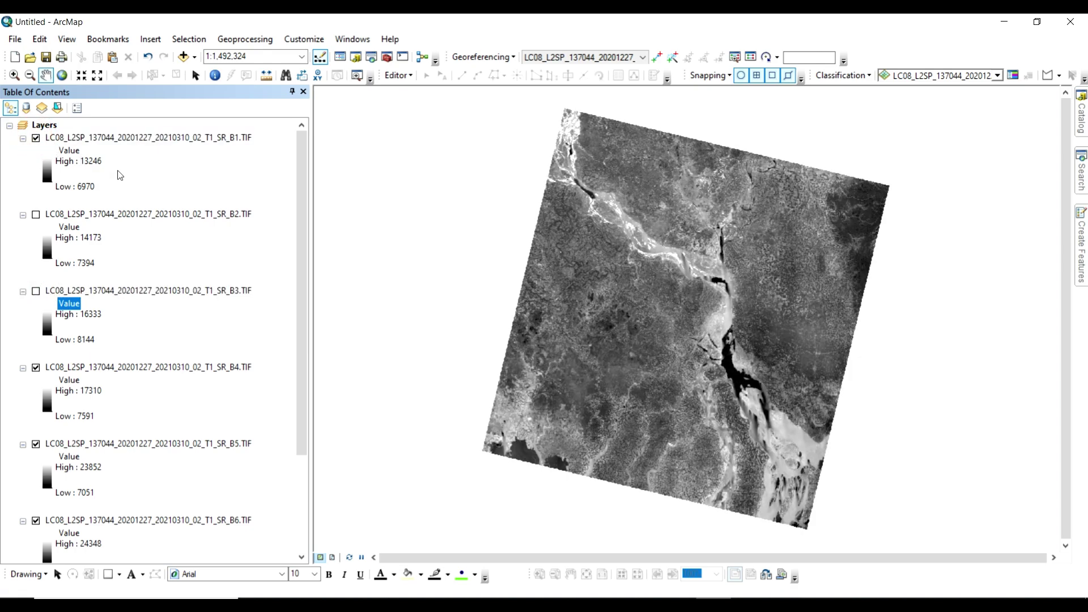
- Examine the raster information and spatial reference in the SR_B1 layer's source properties
right_click(119, 137)
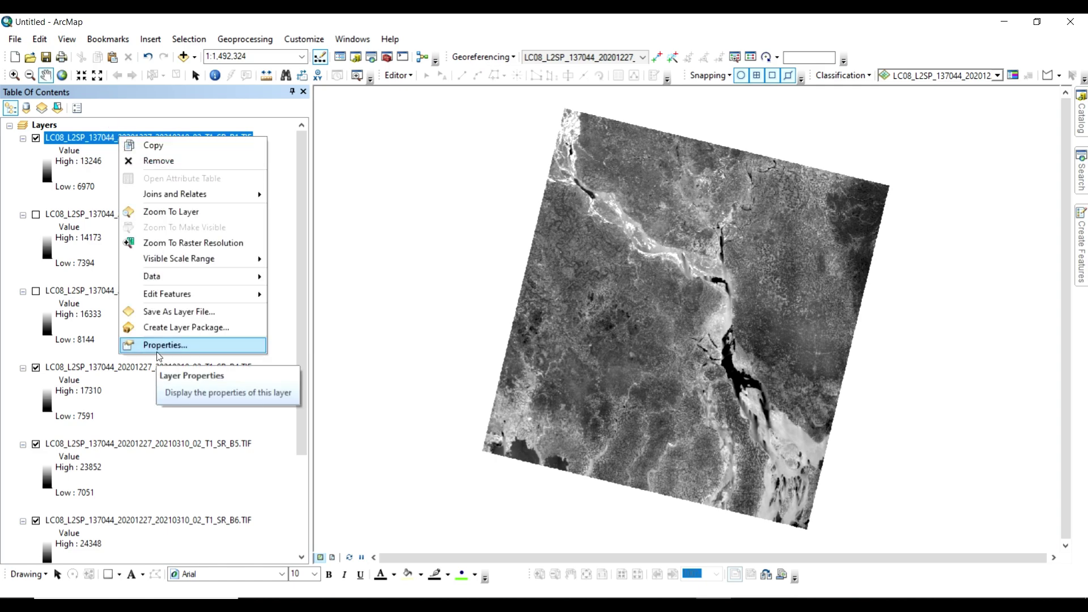
click(164, 345)
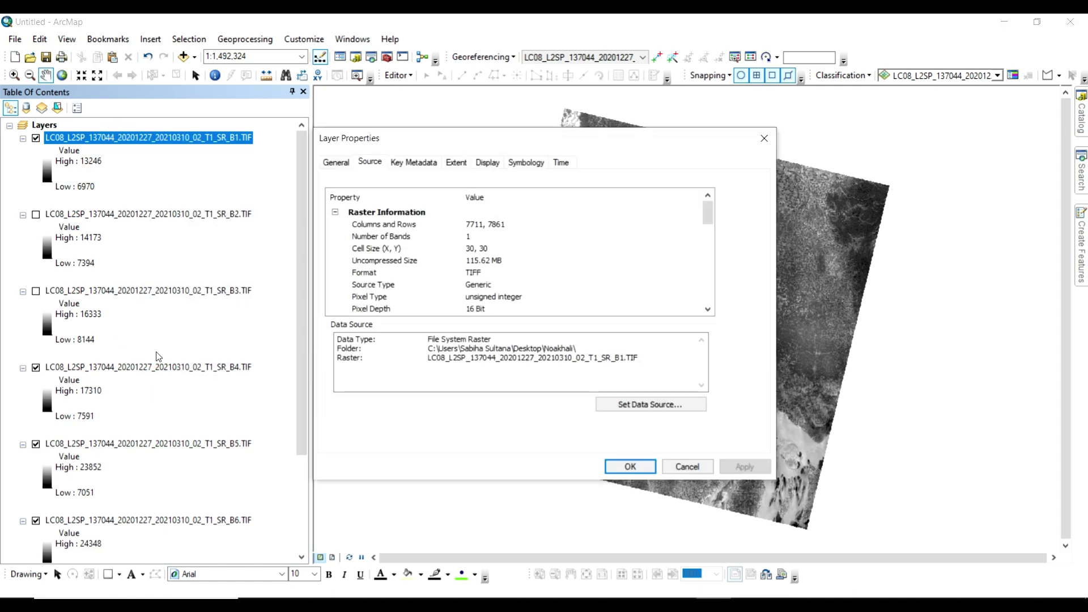
scroll(471, 266, down, 6)
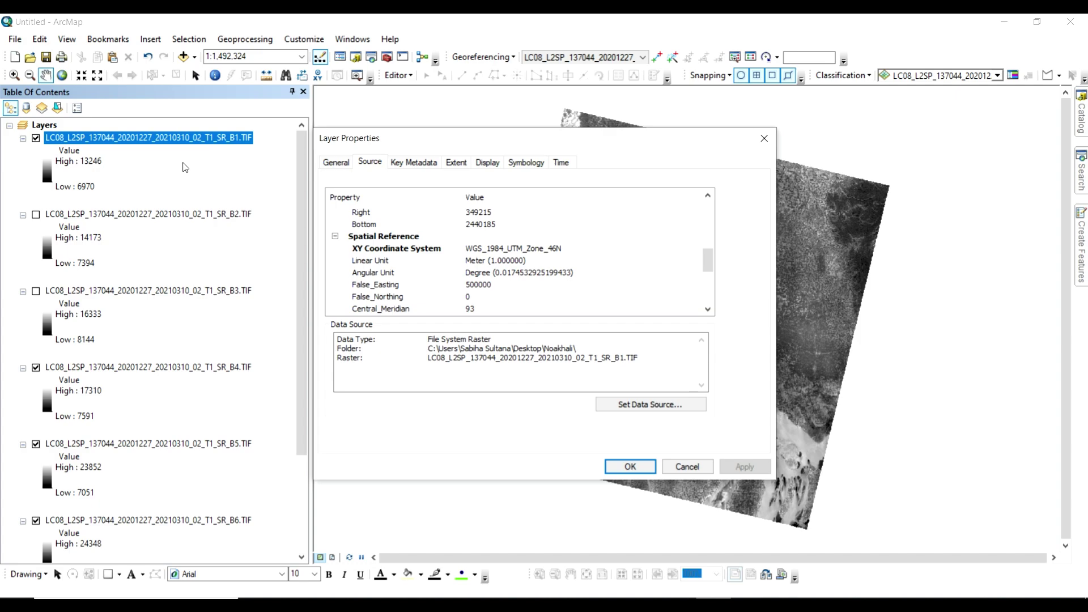
click(687, 467)
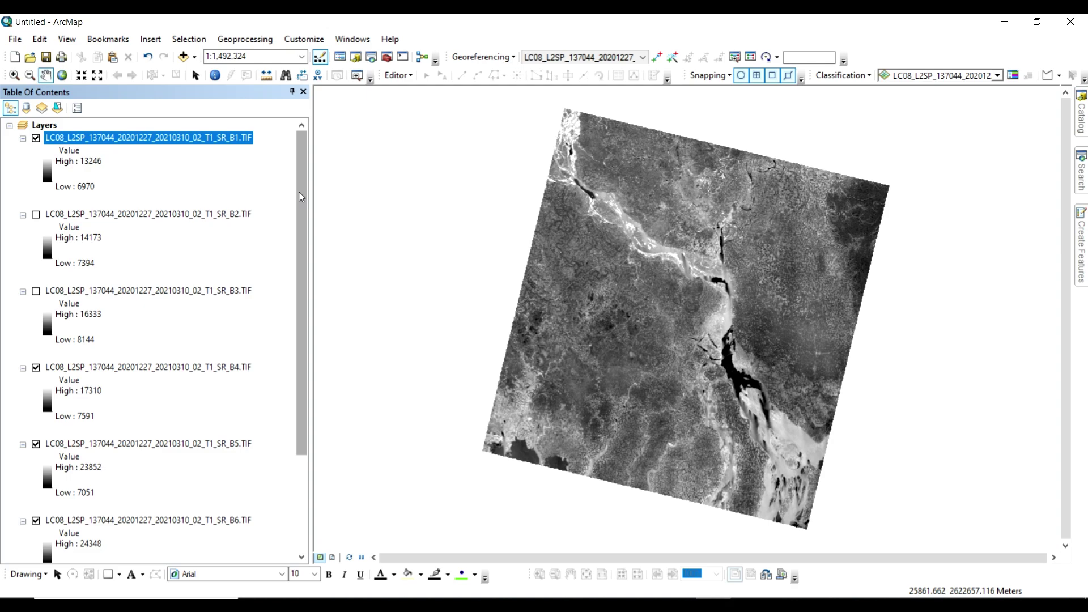
- Switch to the NDWI NDVI formula note in Notepad and review the Landsat 8-9 equations, then return to ArcMap
click(537, 604)
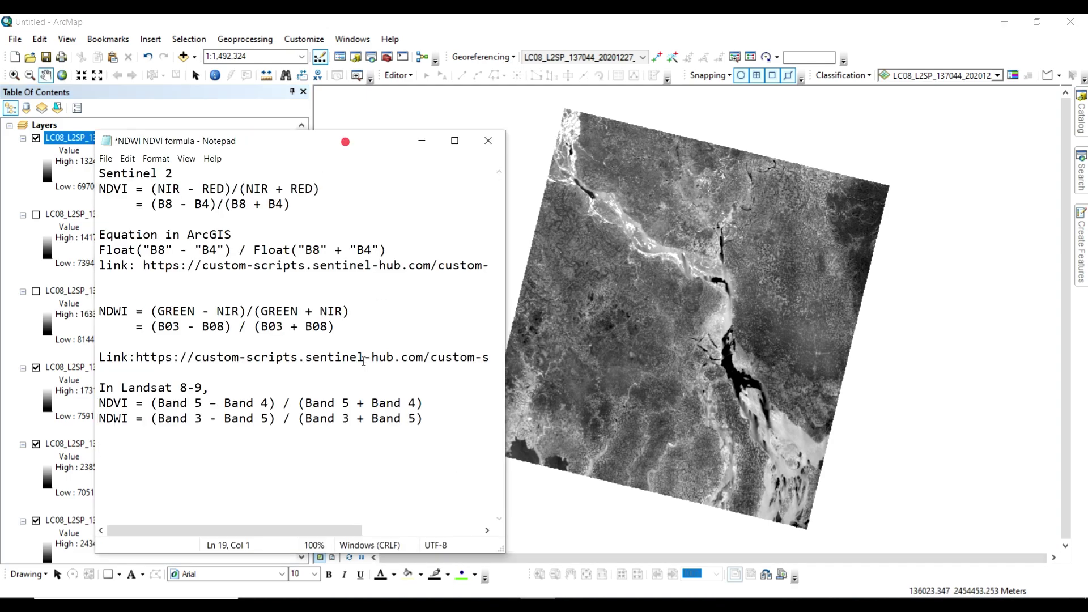
drag(348, 141, 671, 129)
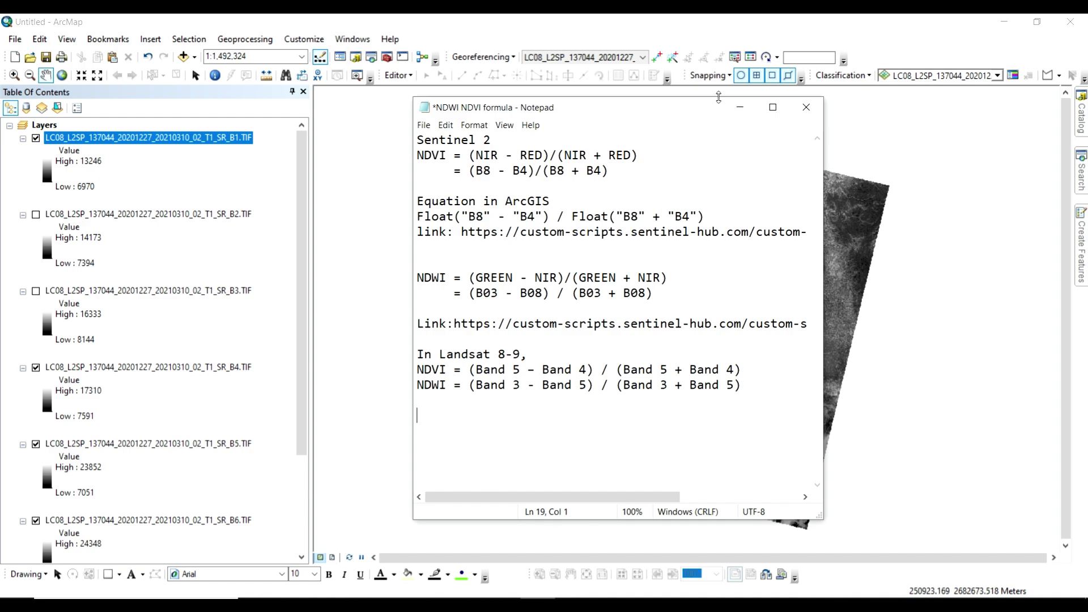
click(740, 107)
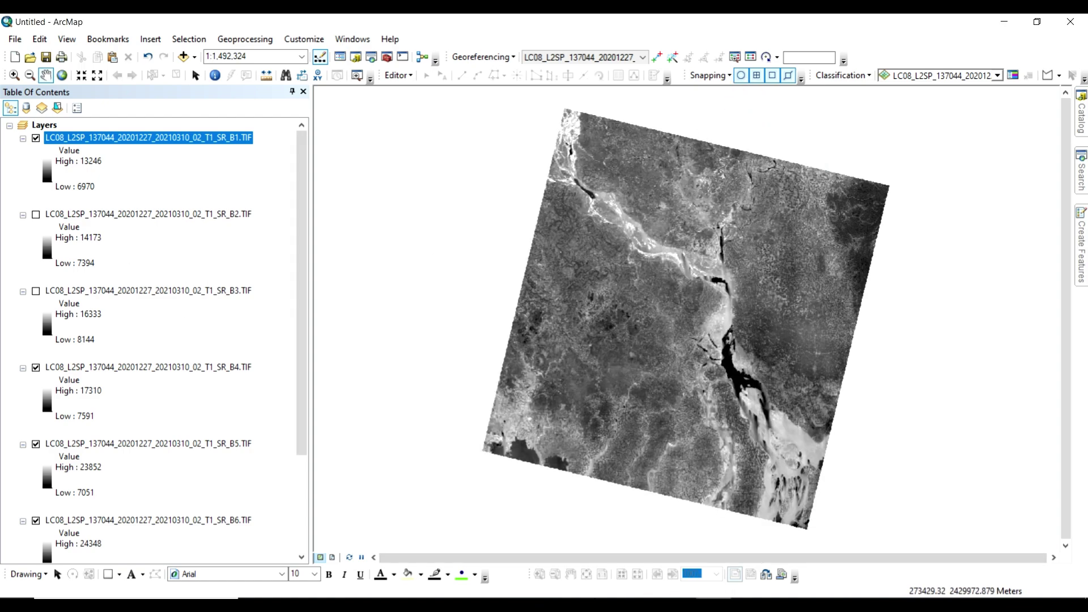
key(alt+Tab)
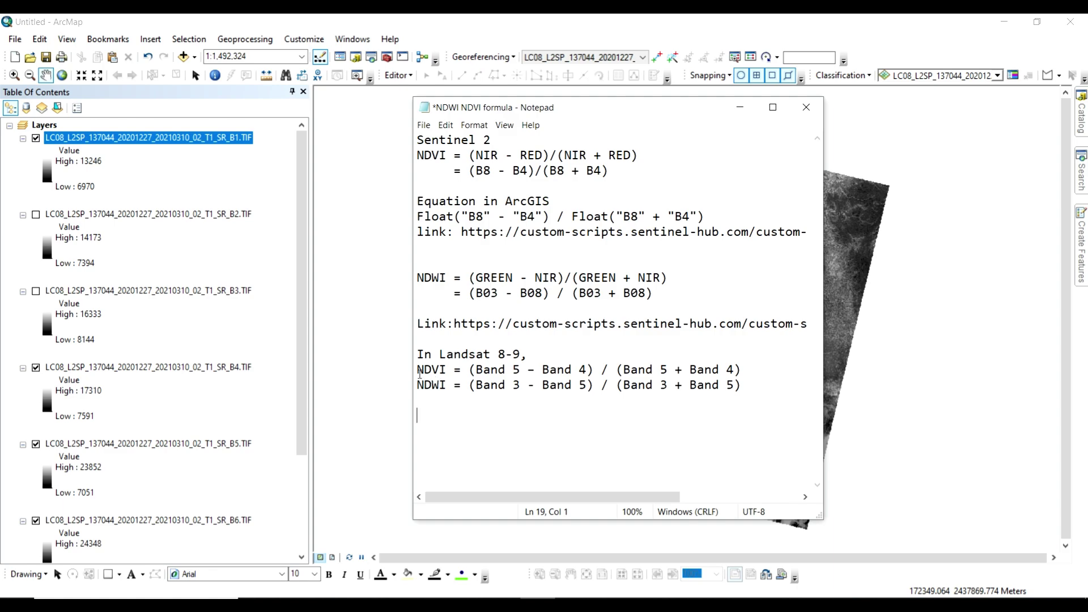
drag(419, 372, 531, 386)
click(543, 415)
click(740, 109)
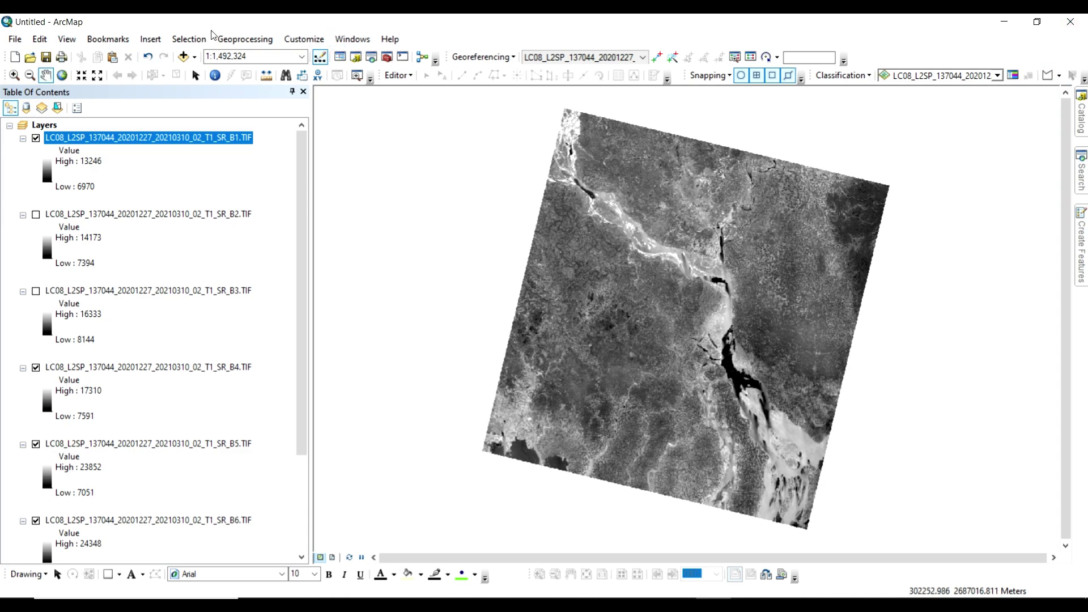
- Add the bgd_admbnda adm0 through adm4 shapefiles from the BD Subnational Administrative Boundaries SHP folder to the map
click(182, 56)
click(469, 220)
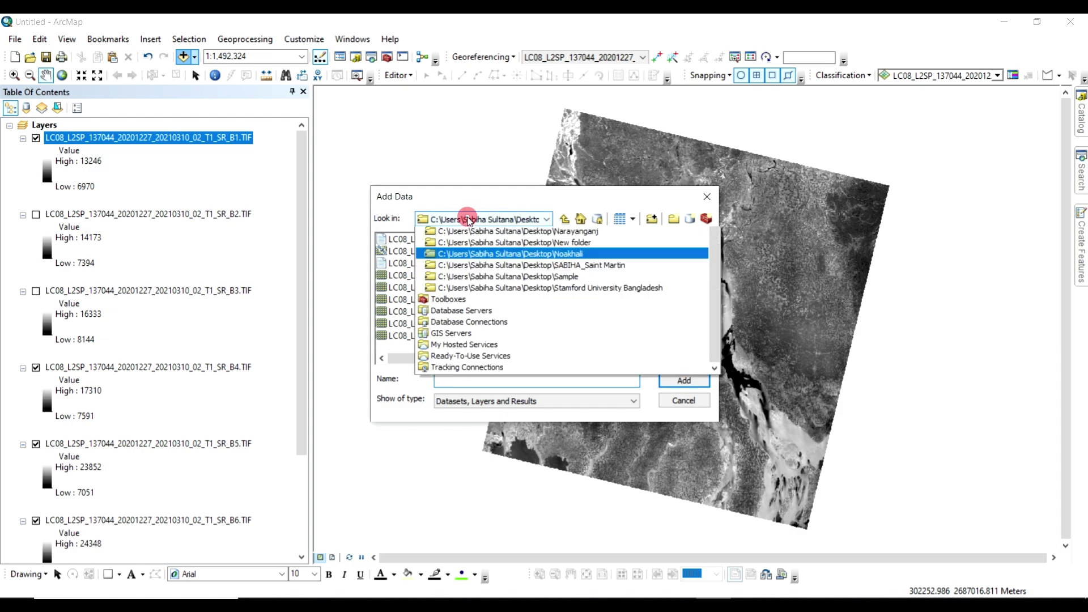
click(471, 233)
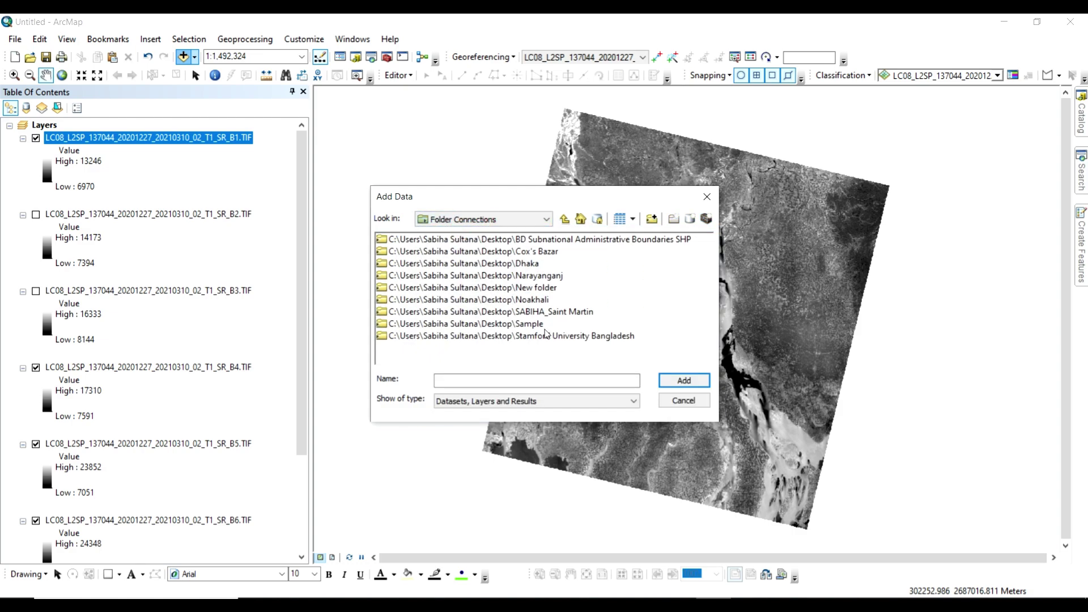
double_click(544, 240)
click(447, 239)
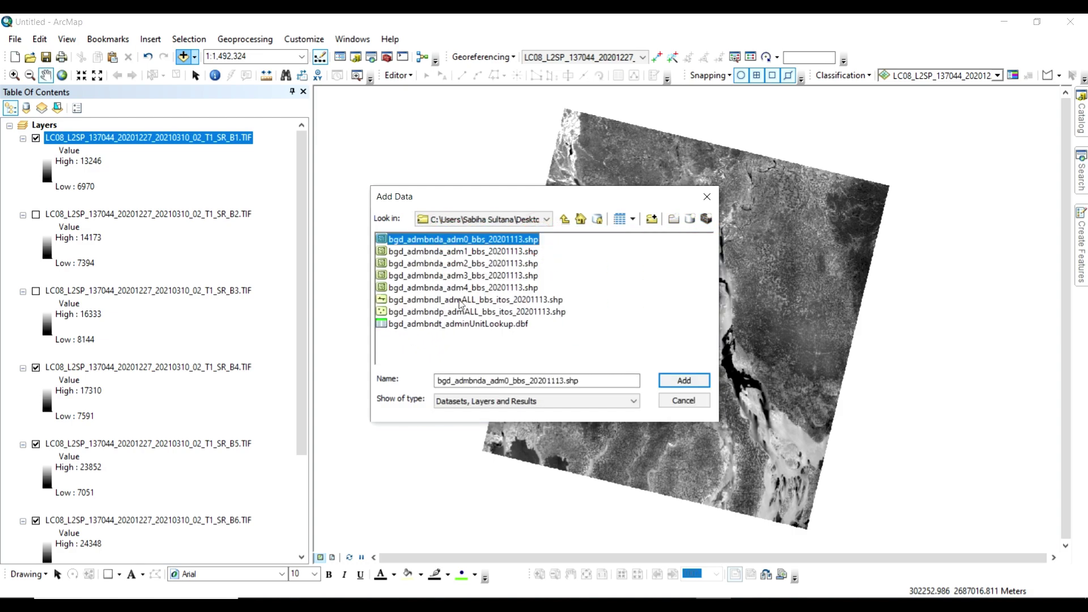
shift+click(451, 287)
click(672, 387)
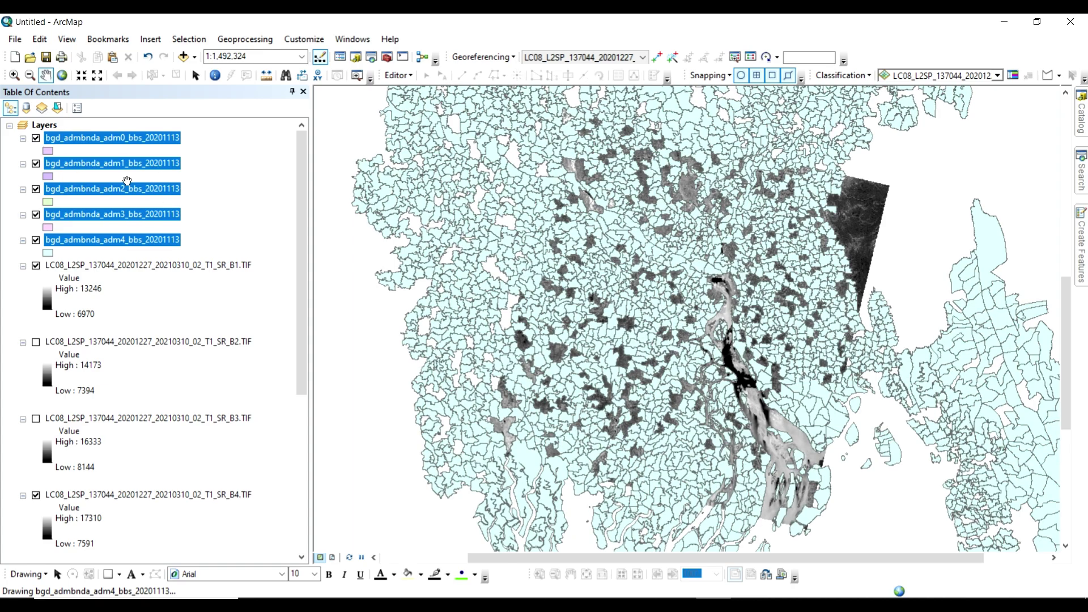
- Set the data frame's coordinate system to WGS 1984 UTM Zone 46N
scroll(578, 292, up, 3)
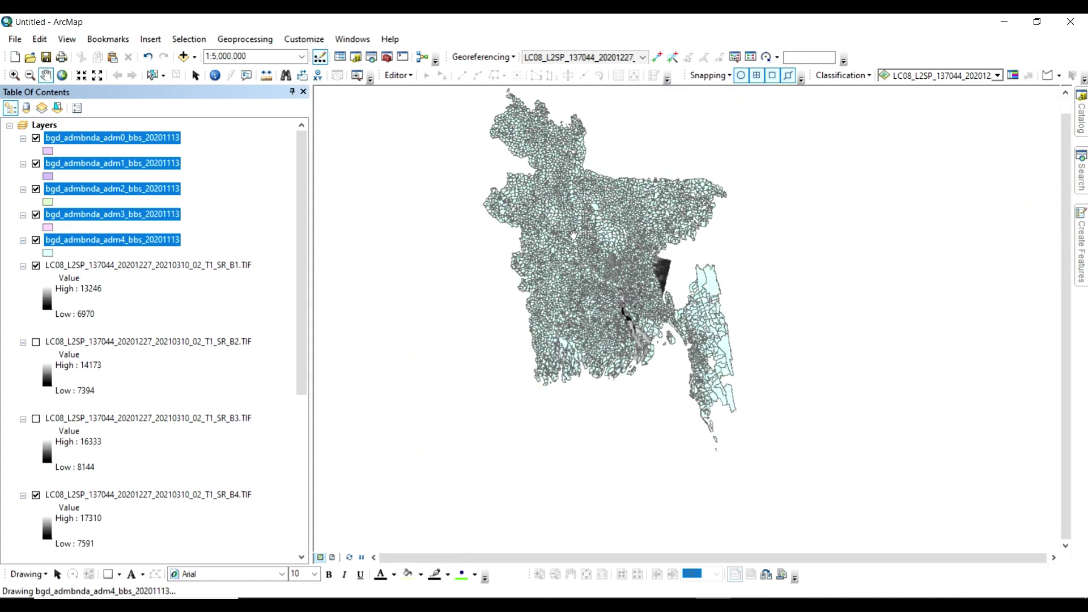
drag(573, 233, 526, 275)
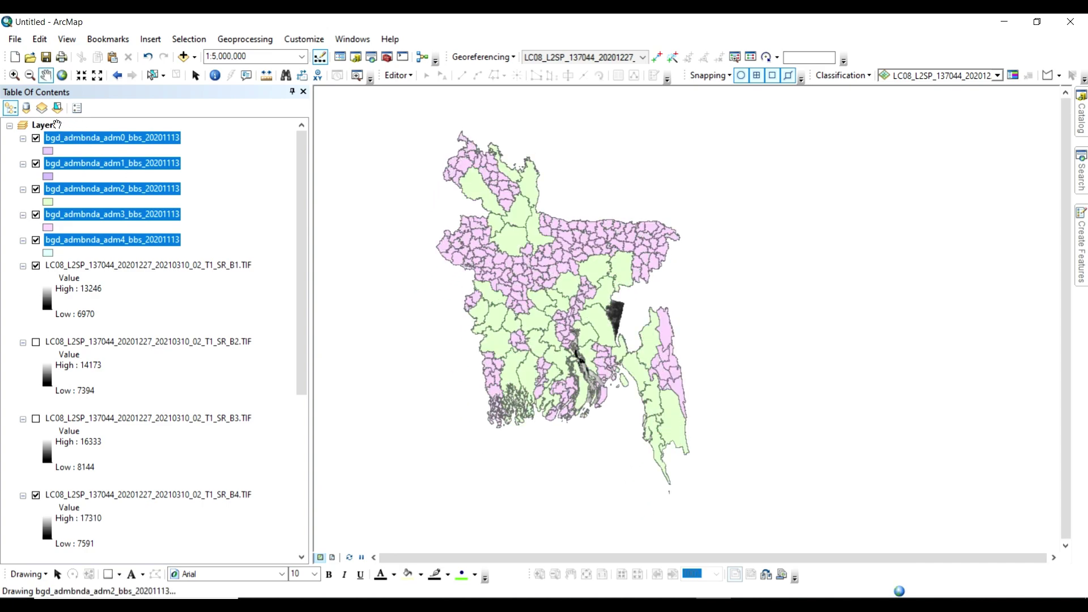
double_click(51, 125)
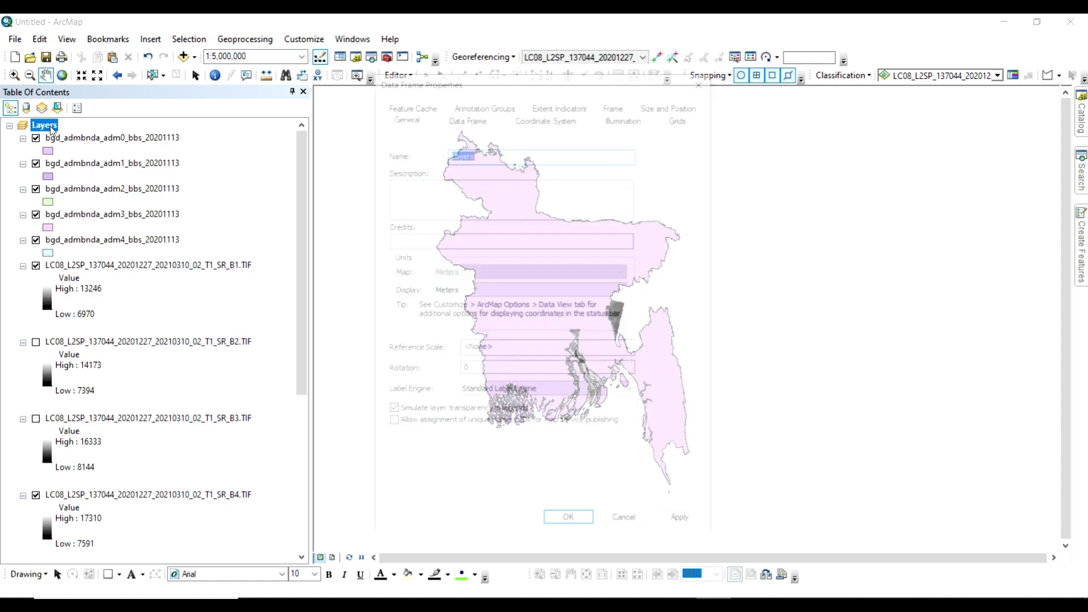
click(542, 118)
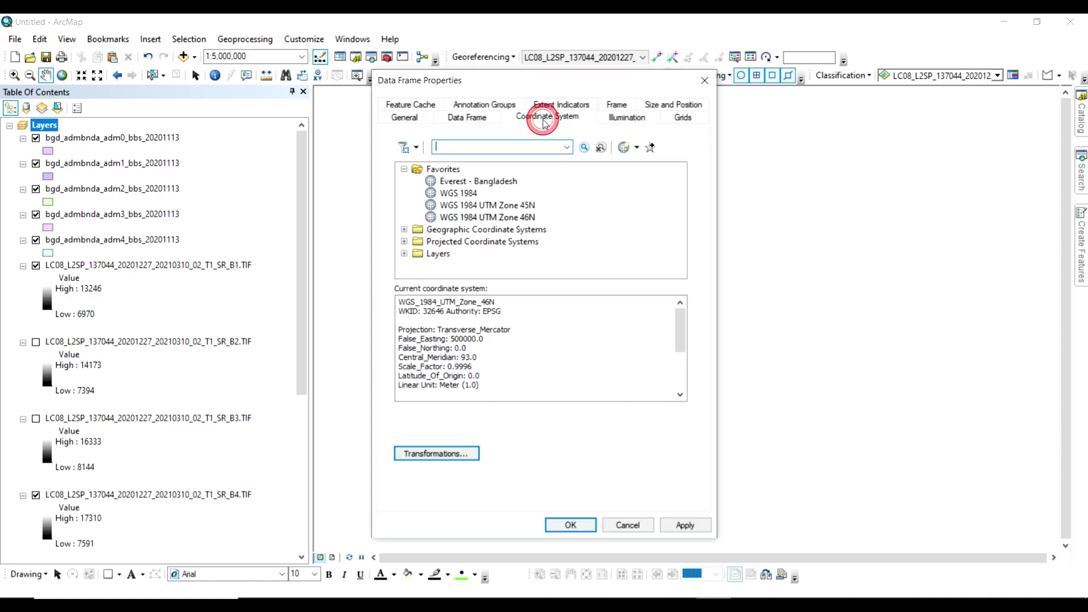
click(457, 218)
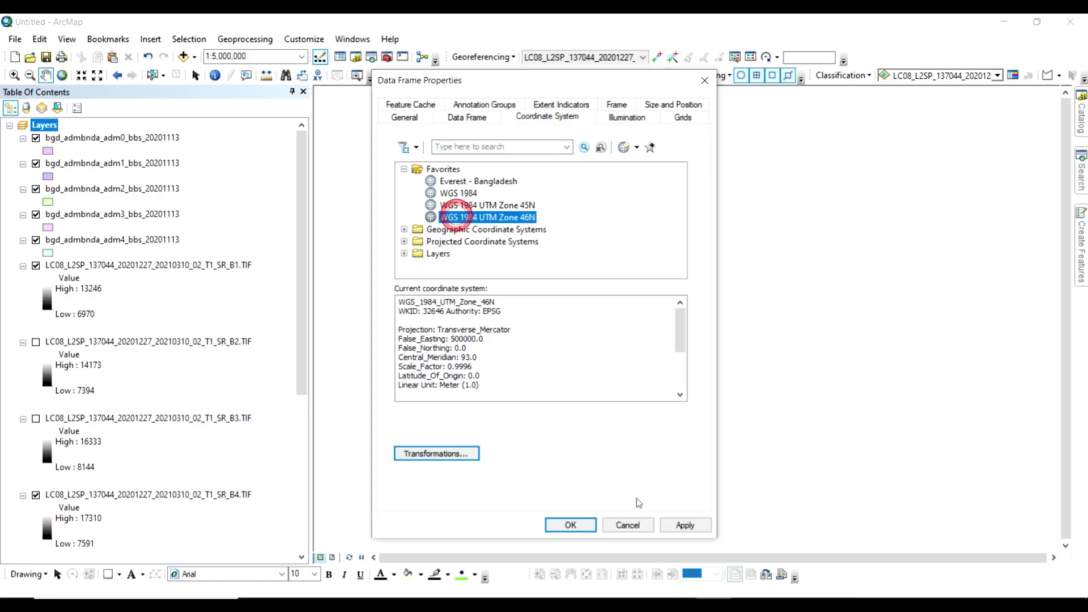
click(686, 526)
click(570, 525)
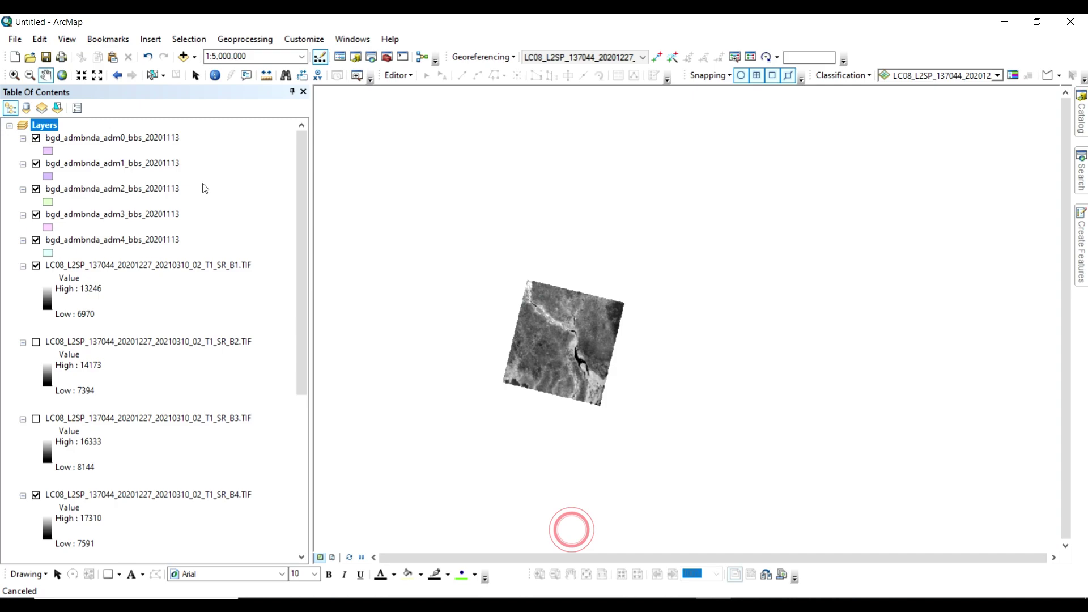
- Hide the adm2 and adm3 boundary layers and remove the adm0 and adm1 layers from the map
click(142, 138)
click(163, 163)
click(33, 241)
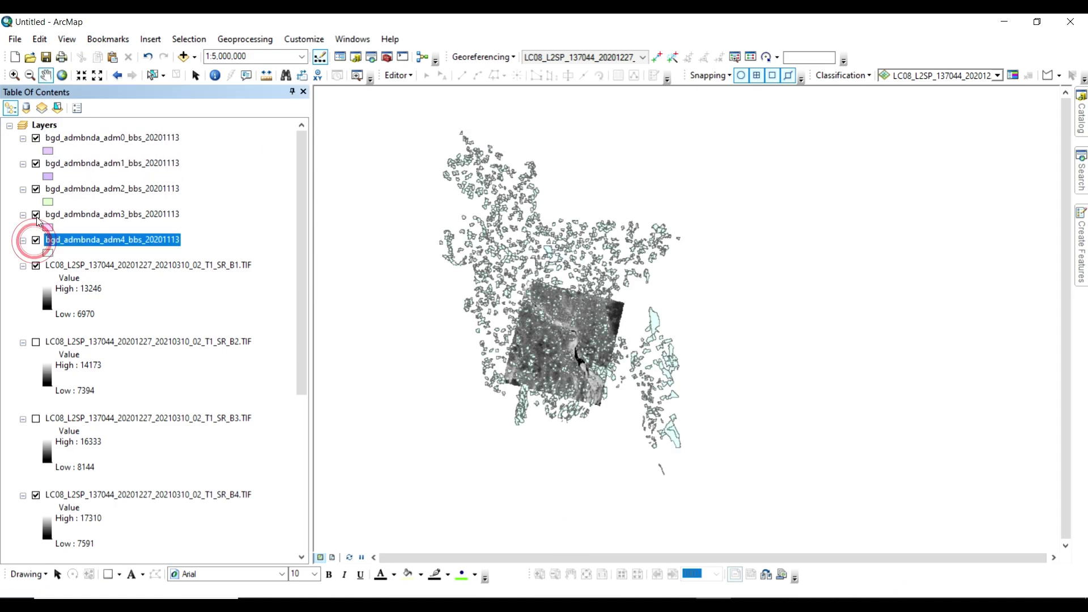
click(35, 215)
click(36, 189)
click(36, 164)
click(86, 139)
right_click(88, 144)
click(152, 182)
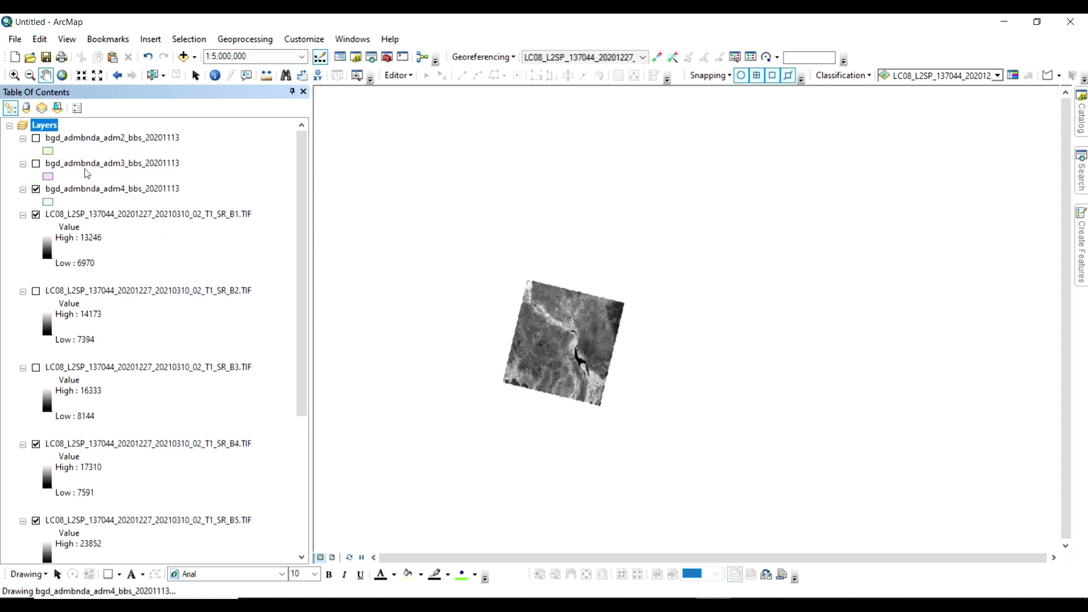
- Display adm2 as the only visible boundary layer and give it the Hollow symbol
click(36, 189)
click(35, 138)
click(48, 151)
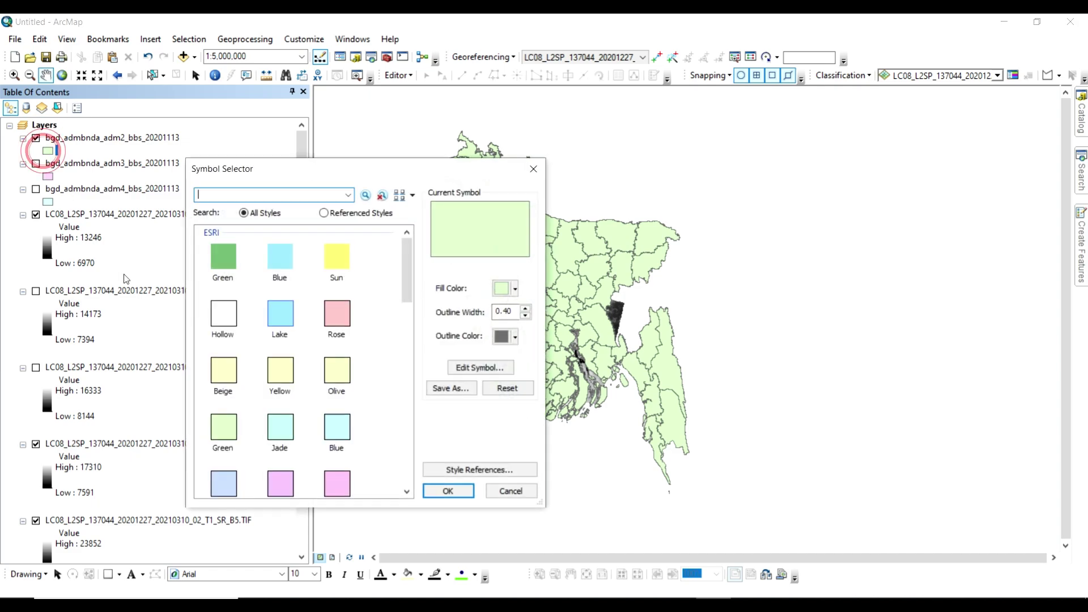
click(221, 311)
click(449, 490)
drag(584, 446, 613, 441)
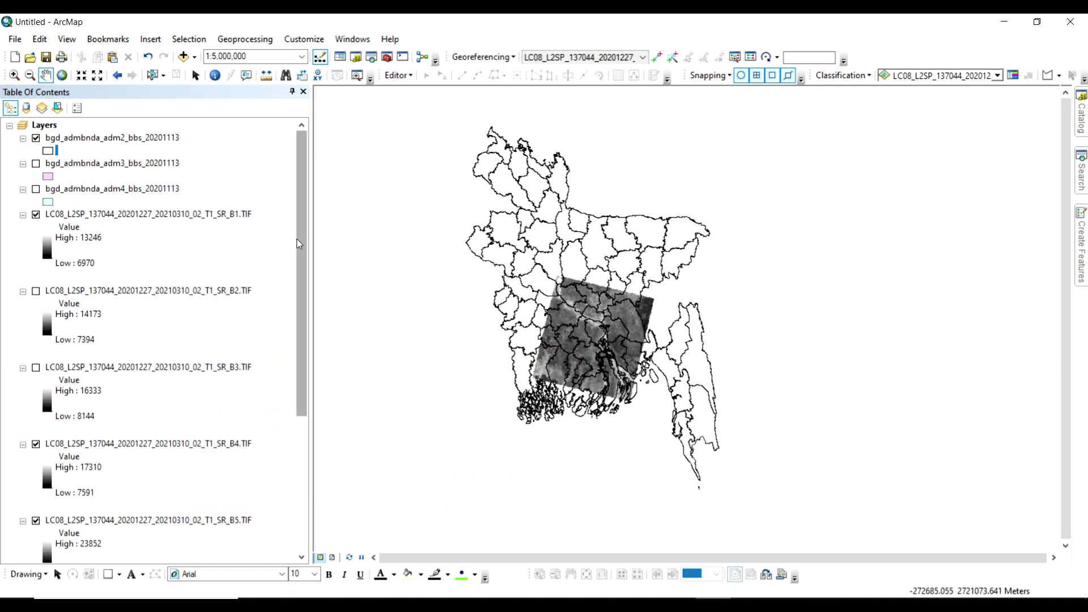
- Add the bgd_admbnda_adm1_bbs_20201113 shapefile again and give it the Hollow symbol
click(184, 56)
click(488, 252)
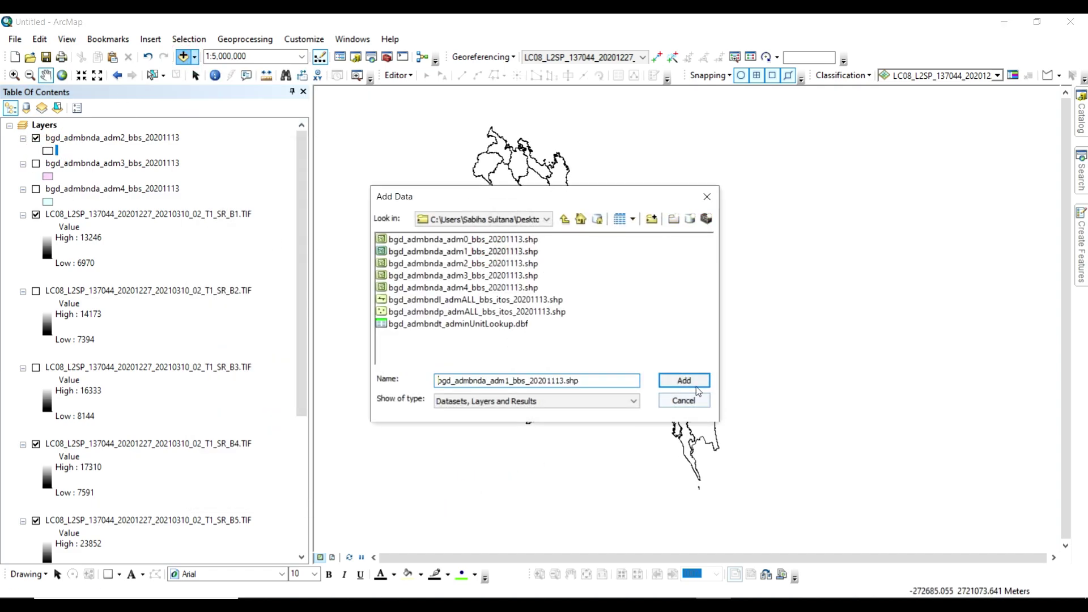
click(683, 379)
click(47, 151)
click(223, 313)
click(447, 491)
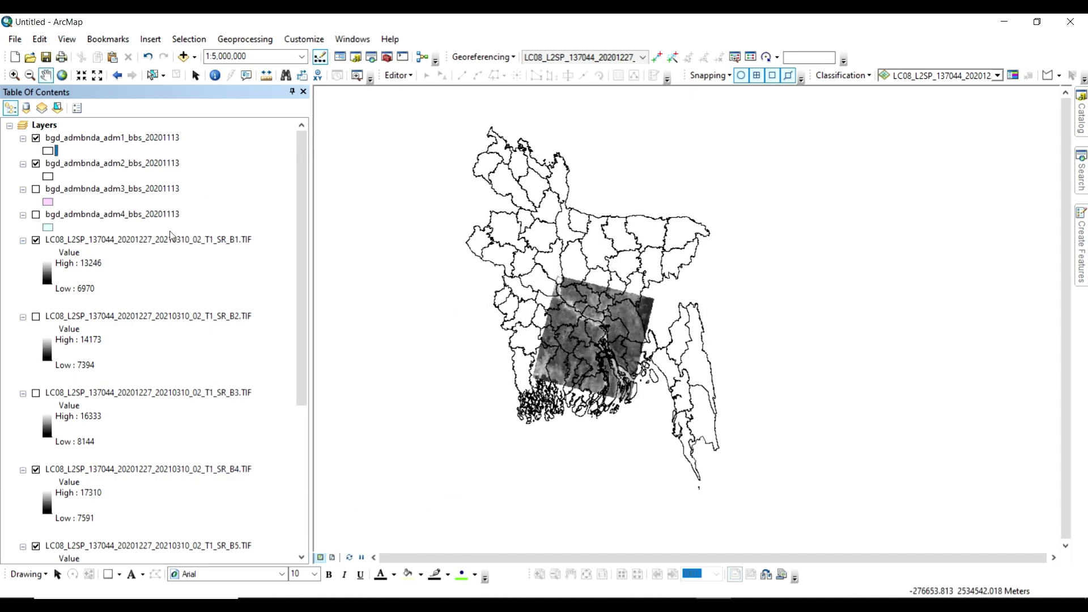
- Compare the adm1 and adm2 boundaries over the scene by toggling their visibility
click(36, 163)
click(36, 163)
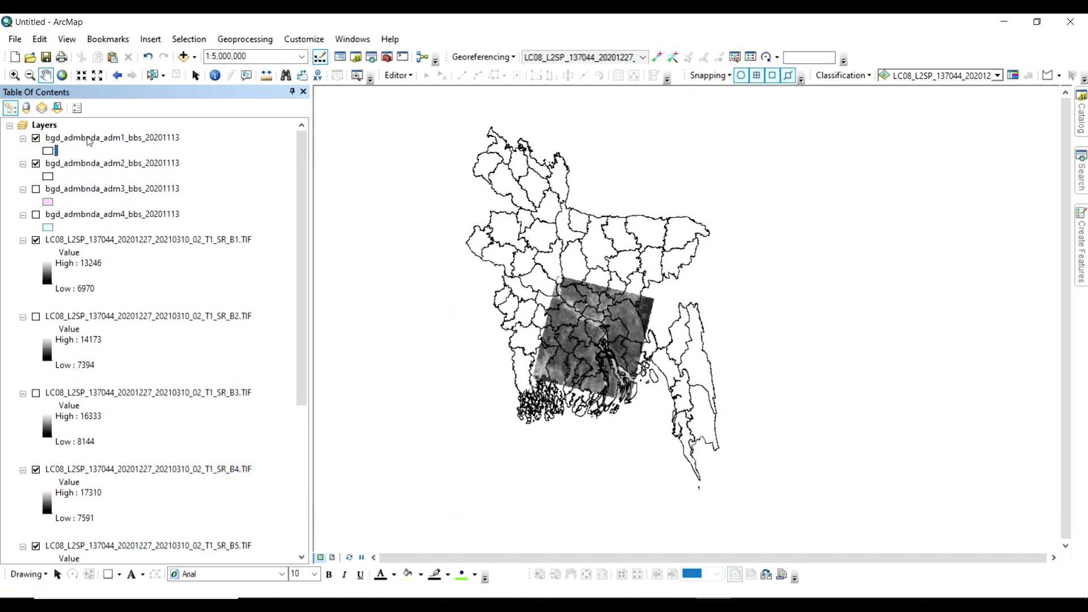
click(35, 163)
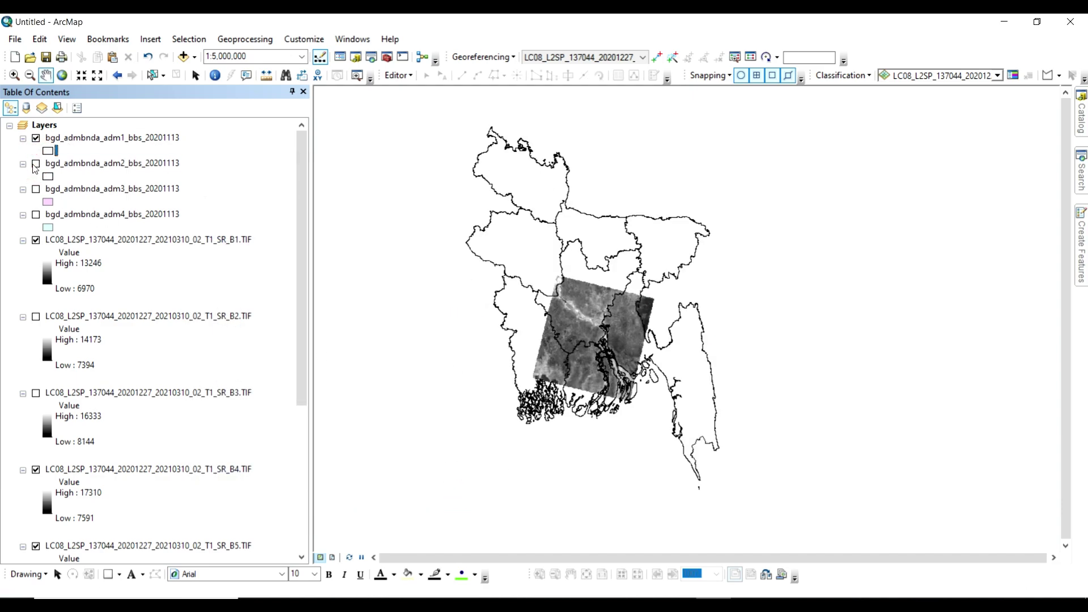
click(36, 163)
click(36, 138)
- Remove the adm1, adm3 and adm4 boundary layers, keeping adm2 on the map
click(73, 138)
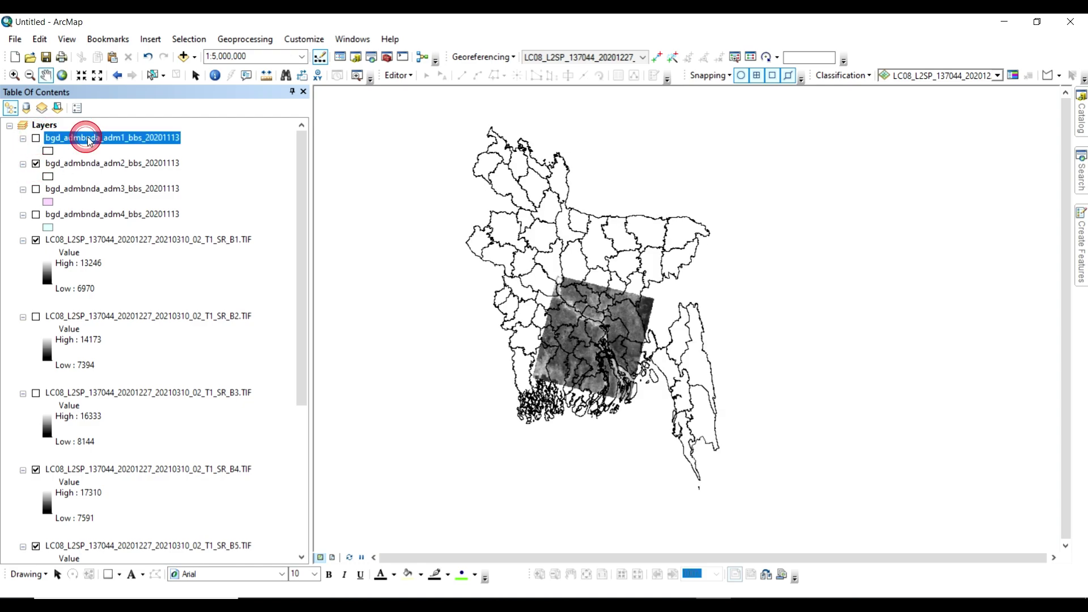
right_click(73, 137)
click(110, 161)
click(79, 163)
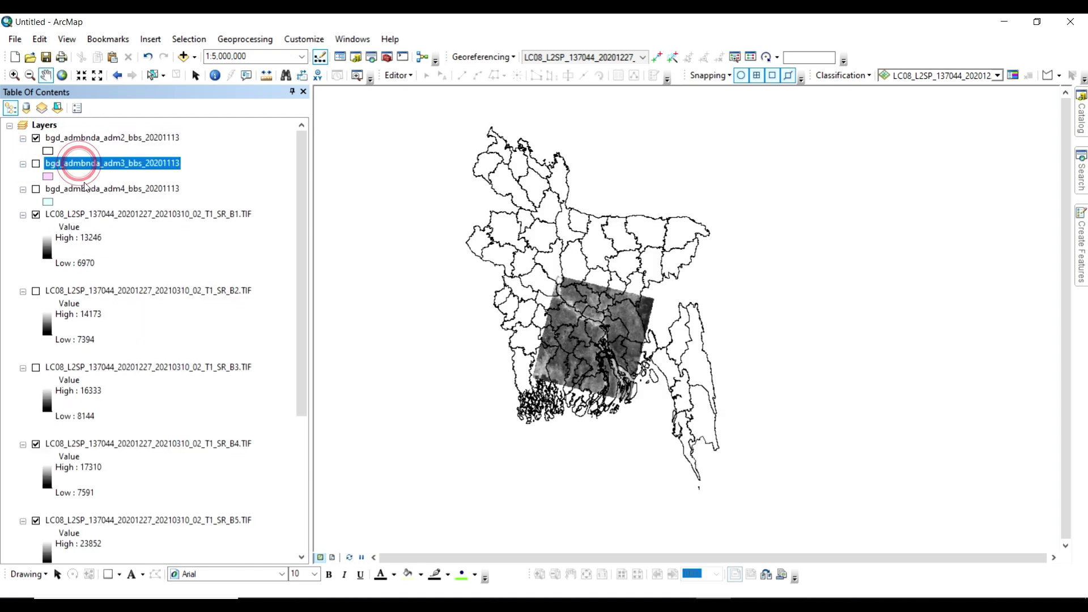
ctrl+click(82, 189)
right_click(85, 163)
click(124, 184)
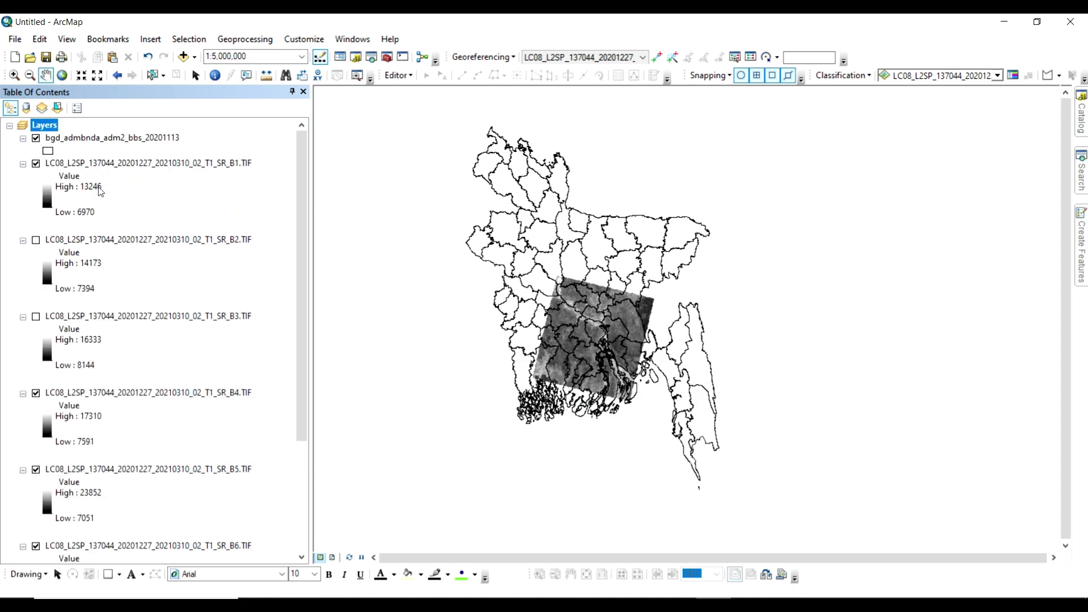
- Turn on feature labels for the bgd_admbnda_adm2_bbs_20201113 layer, using the ADM2_EN field
scroll(596, 340, up, 5)
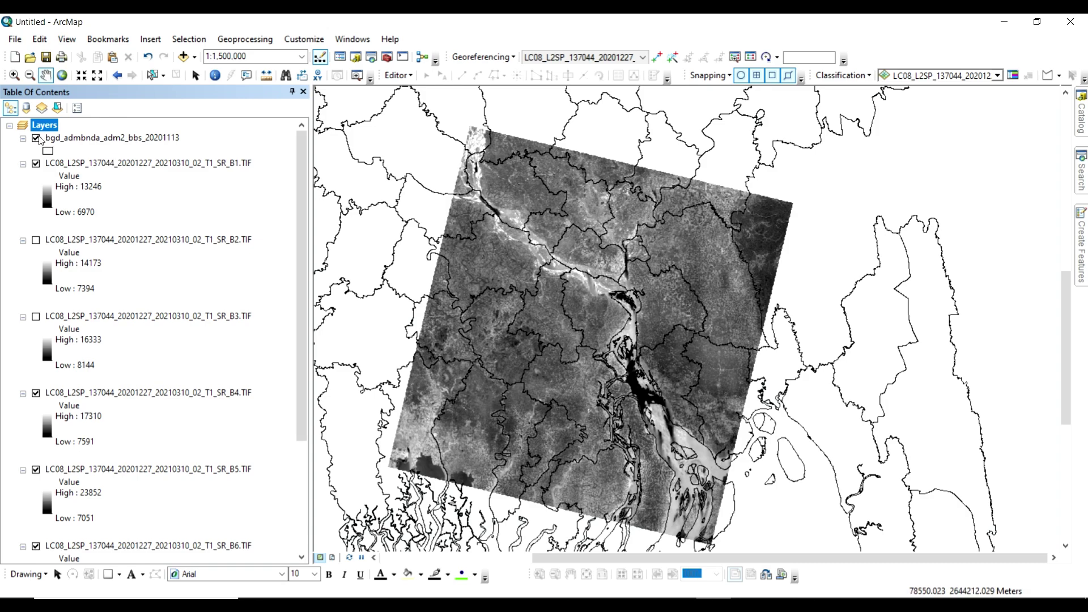
right_click(74, 139)
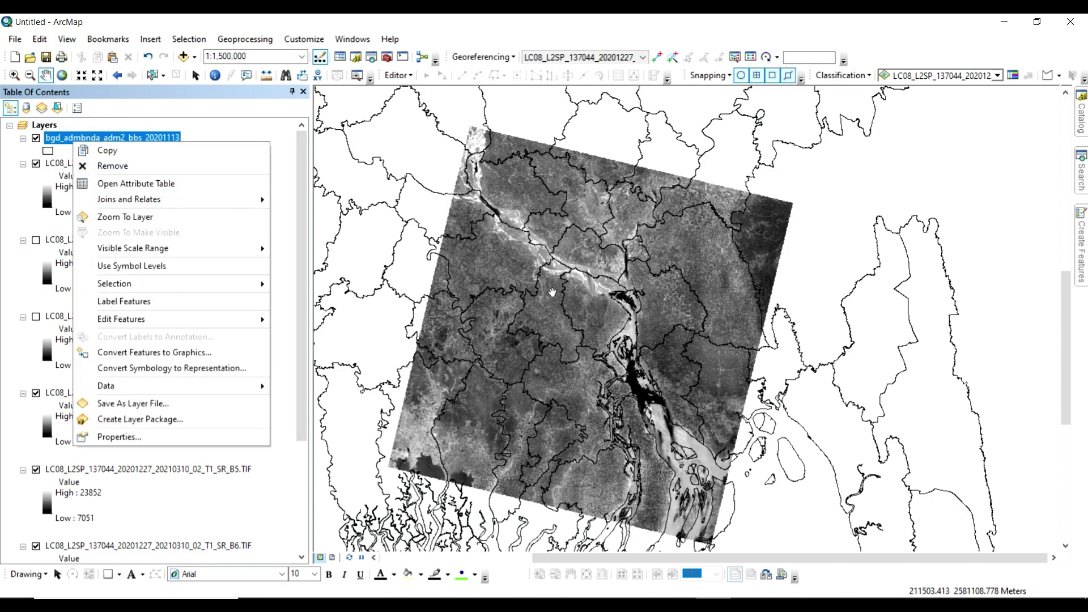
click(207, 437)
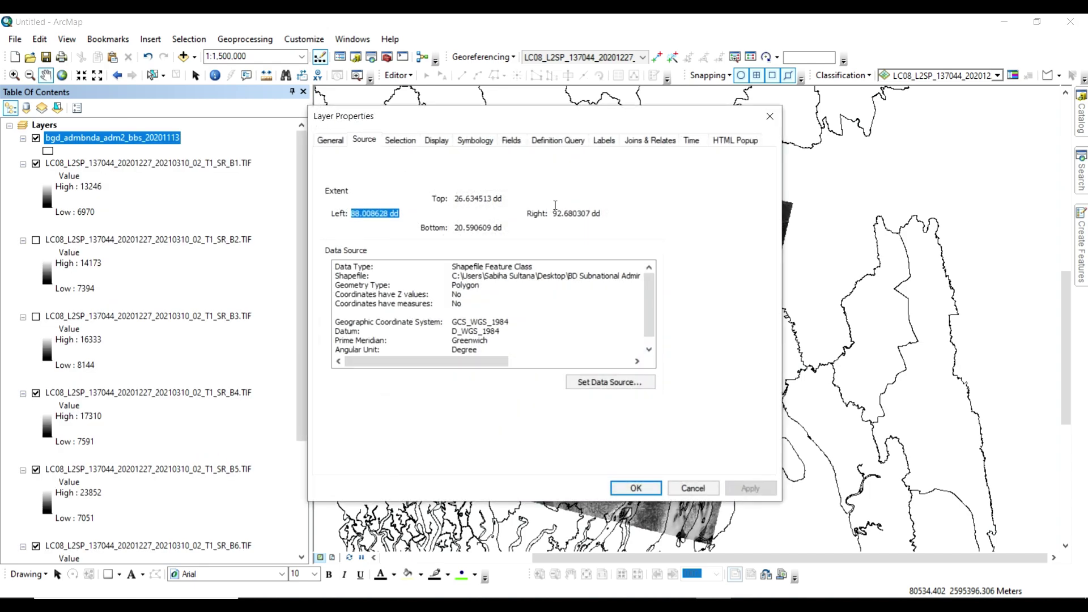
click(603, 141)
click(327, 158)
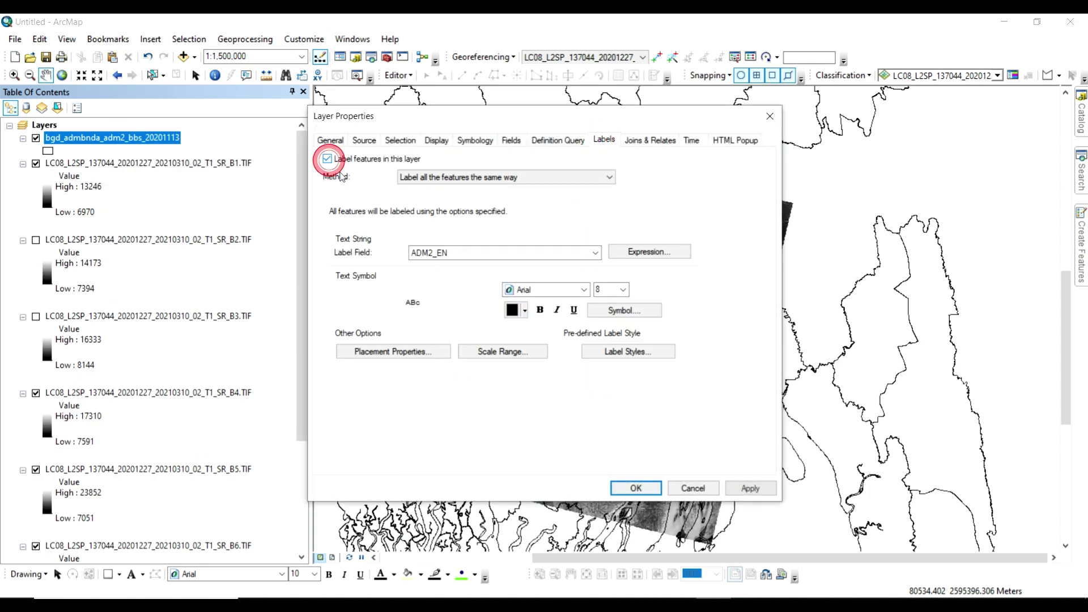
- Format the adm2 labels as size 10, bold, yellow text and apply the layer properties
double_click(600, 290)
text(10)
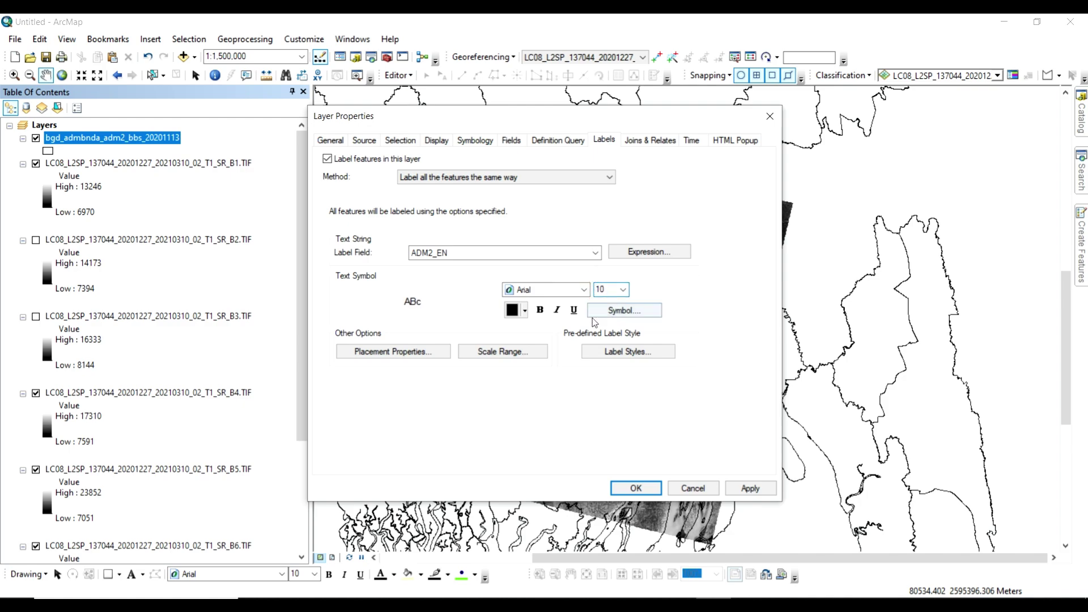
click(539, 310)
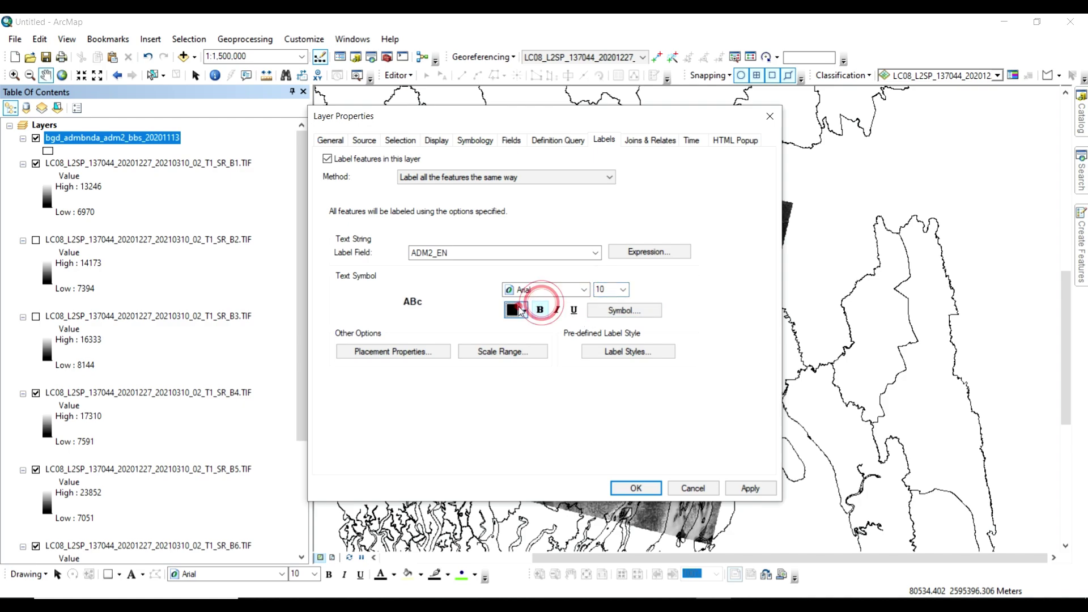
click(525, 310)
click(562, 372)
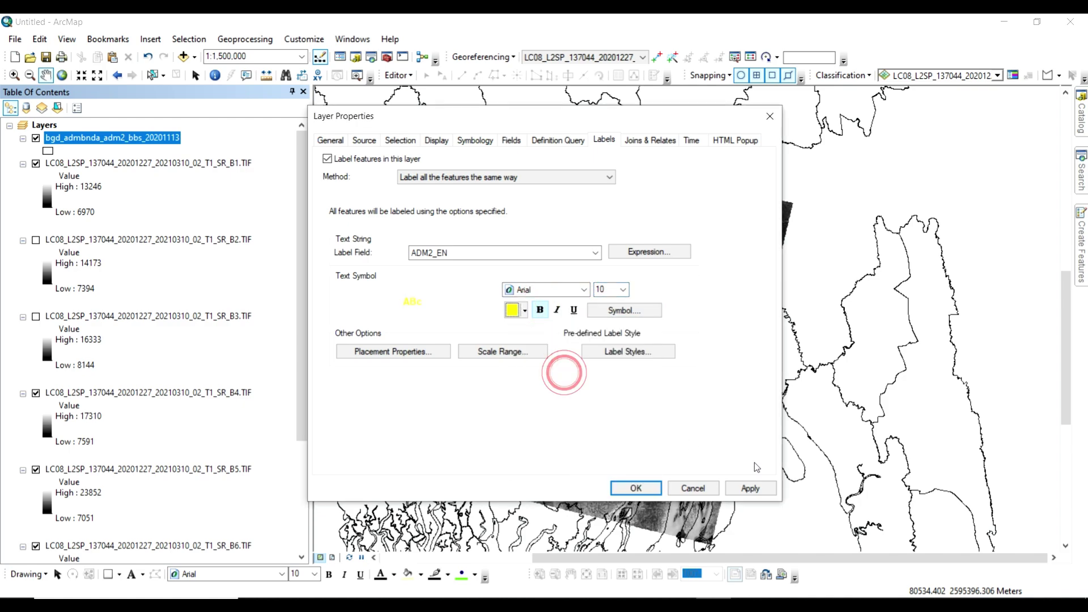
click(750, 488)
click(634, 488)
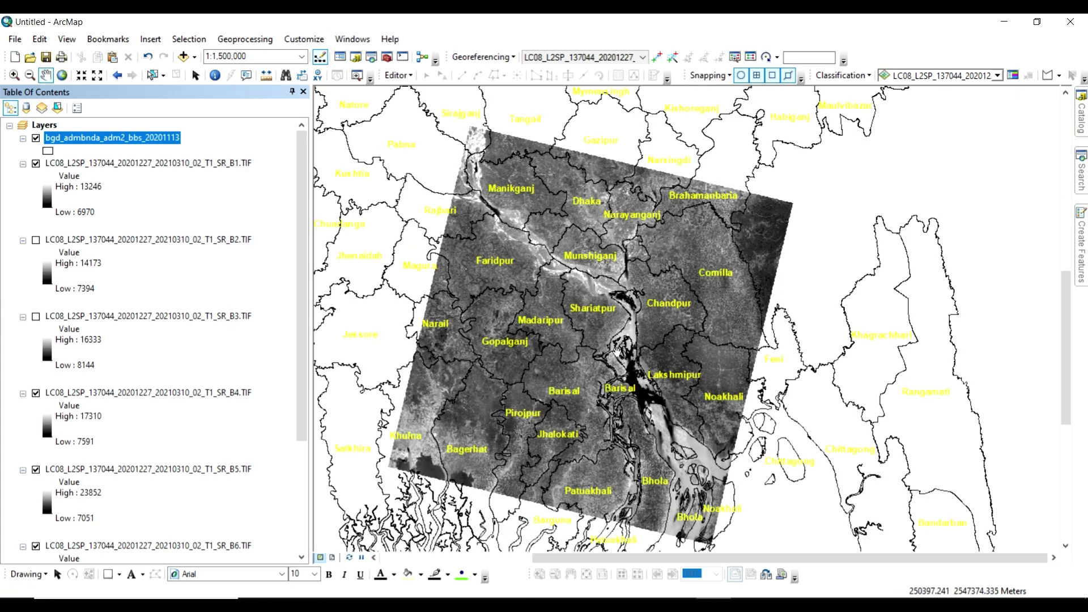
- Open the adm2 layer's attribute table, place it clear of the scene and select the ADM2_EN field
drag(582, 318, 595, 340)
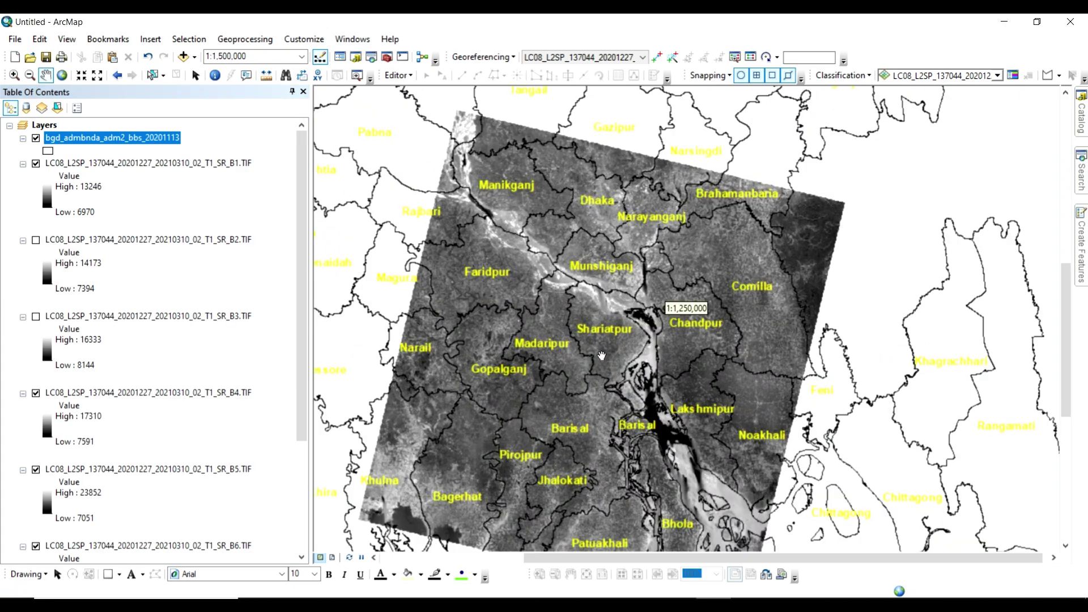
scroll(612, 340, up, 1)
scroll(611, 352, up, 1)
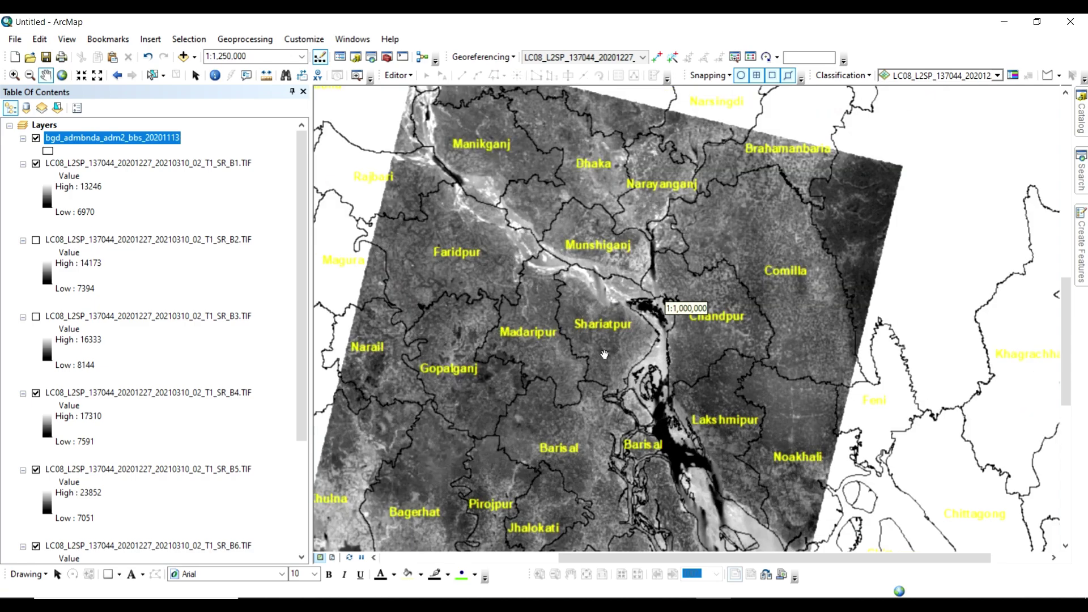
right_click(136, 140)
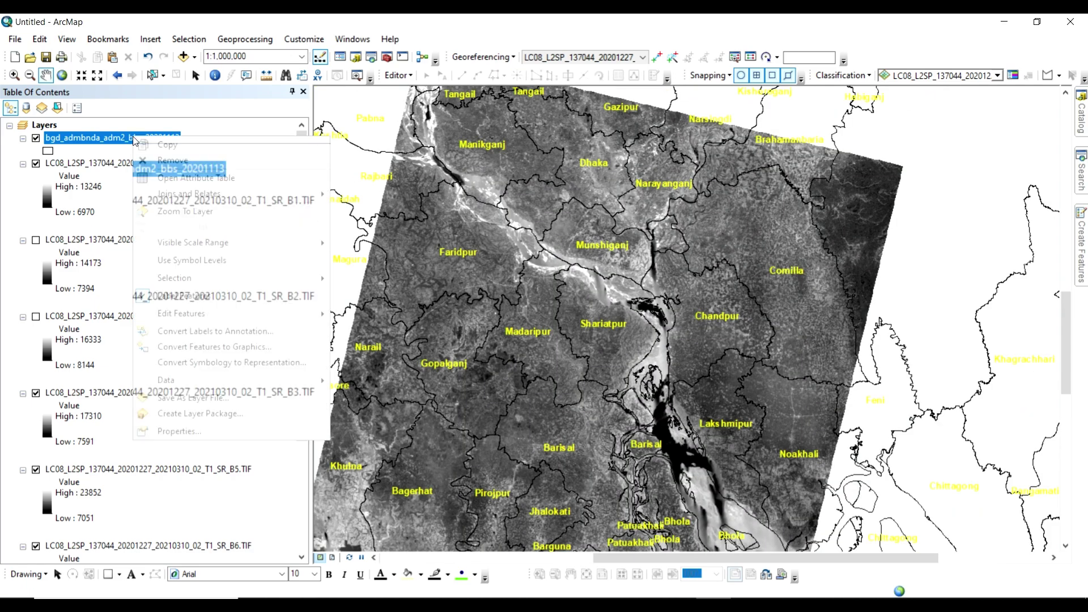
click(177, 180)
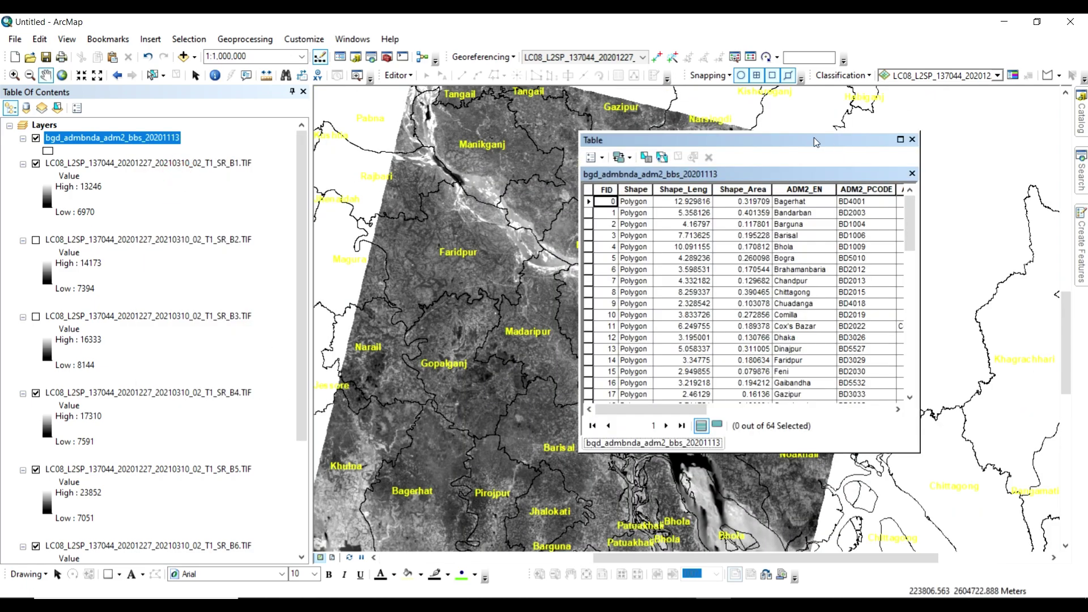
drag(816, 142, 338, 123)
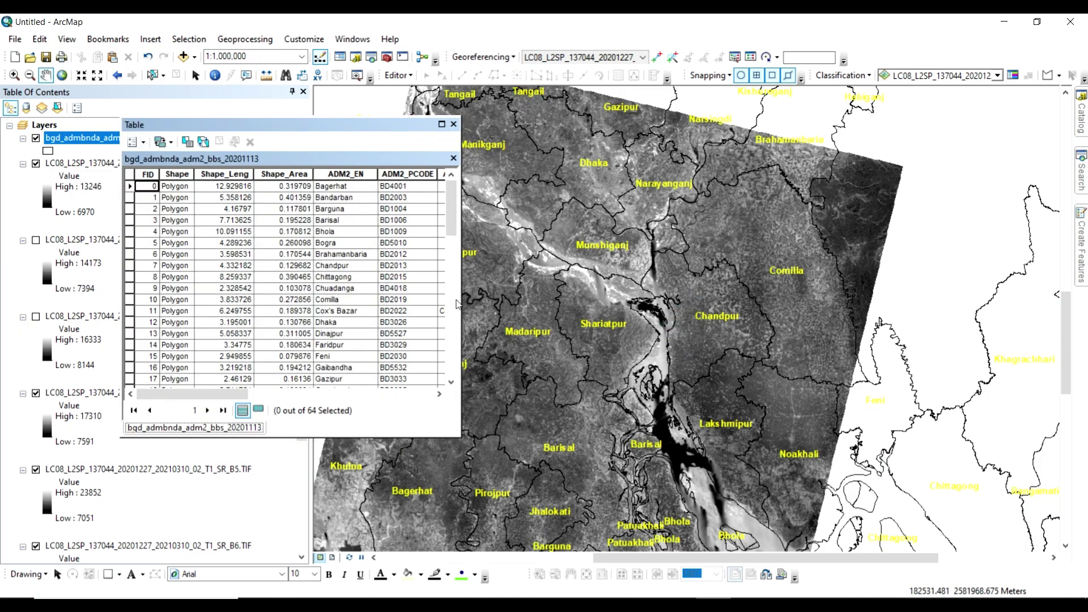
click(342, 175)
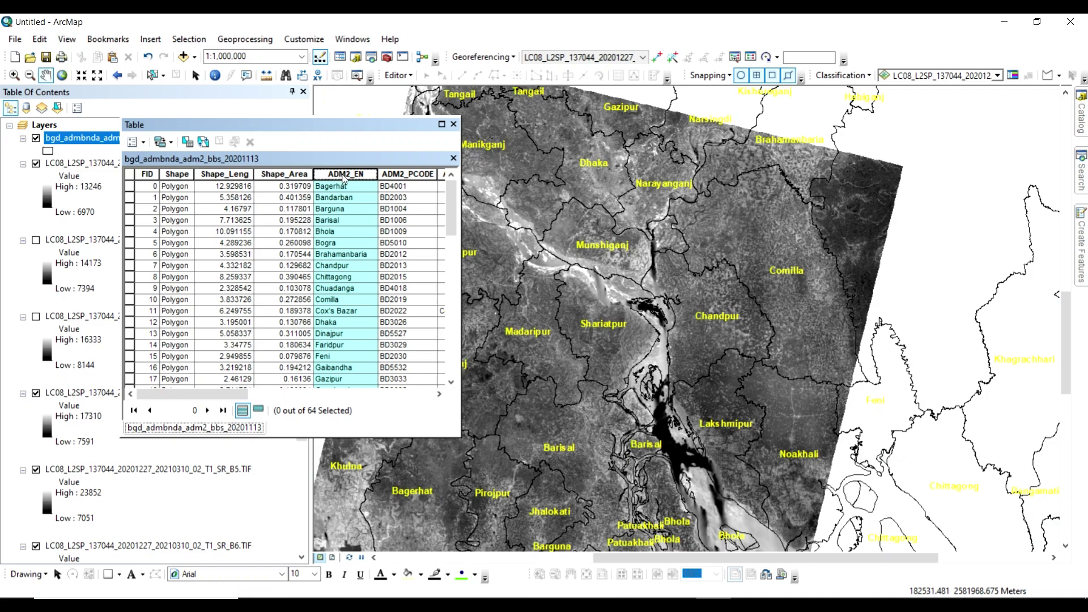
- Search the ADM2_EN field for "Shariatput", matching the whole field and searching all records
key(ctrl+f)
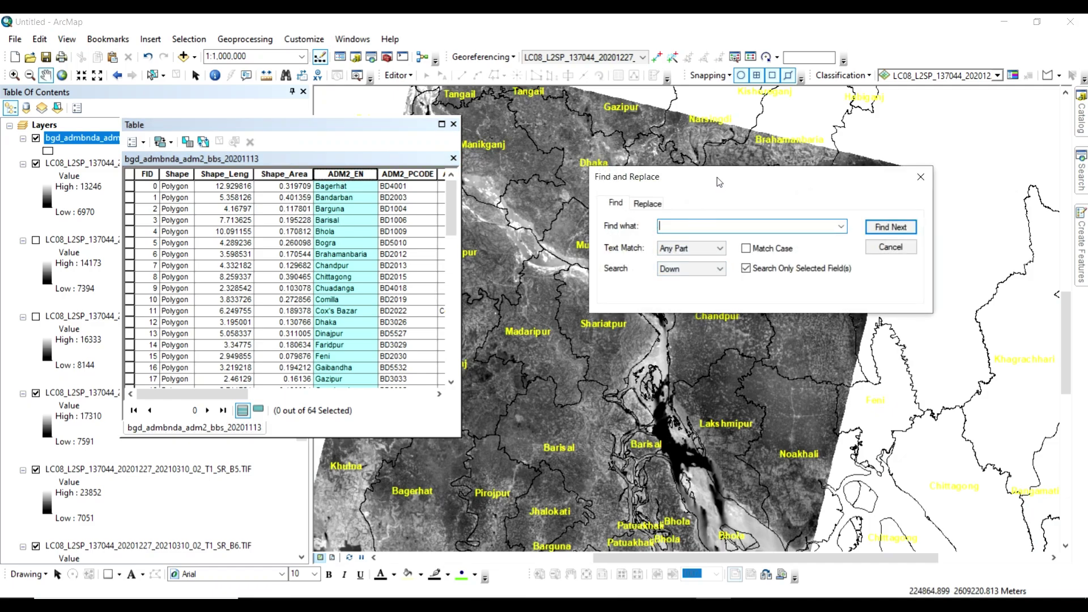
drag(718, 181, 789, 160)
click(777, 206)
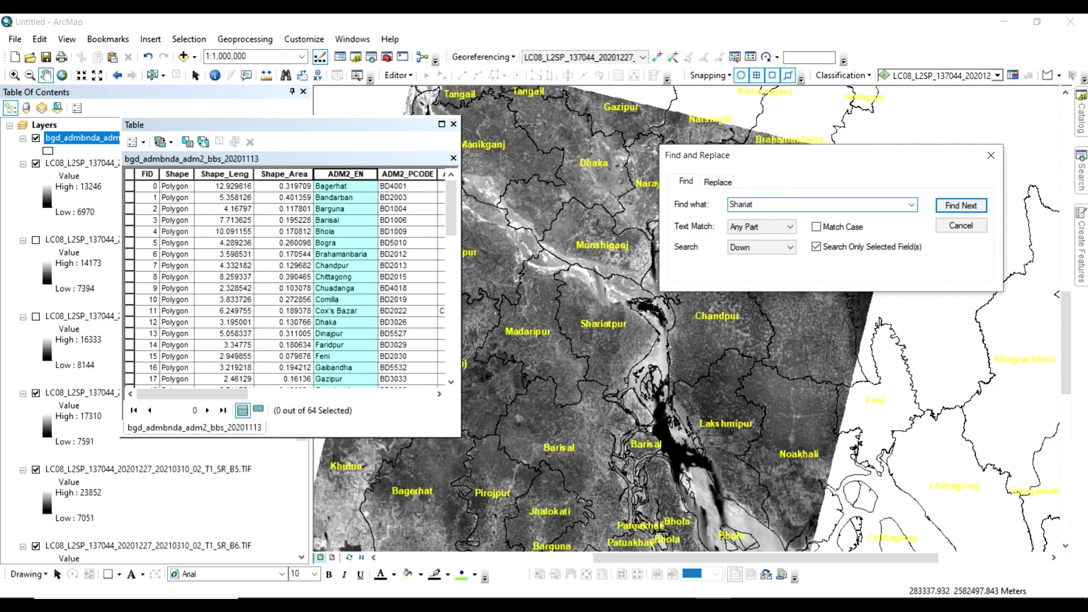
click(786, 231)
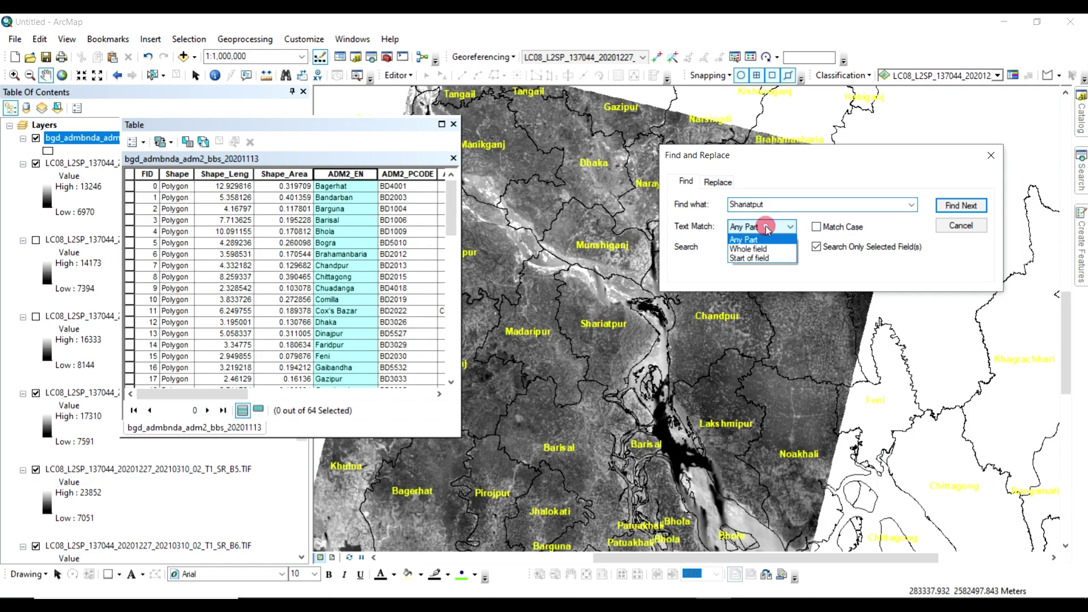
click(765, 247)
click(766, 249)
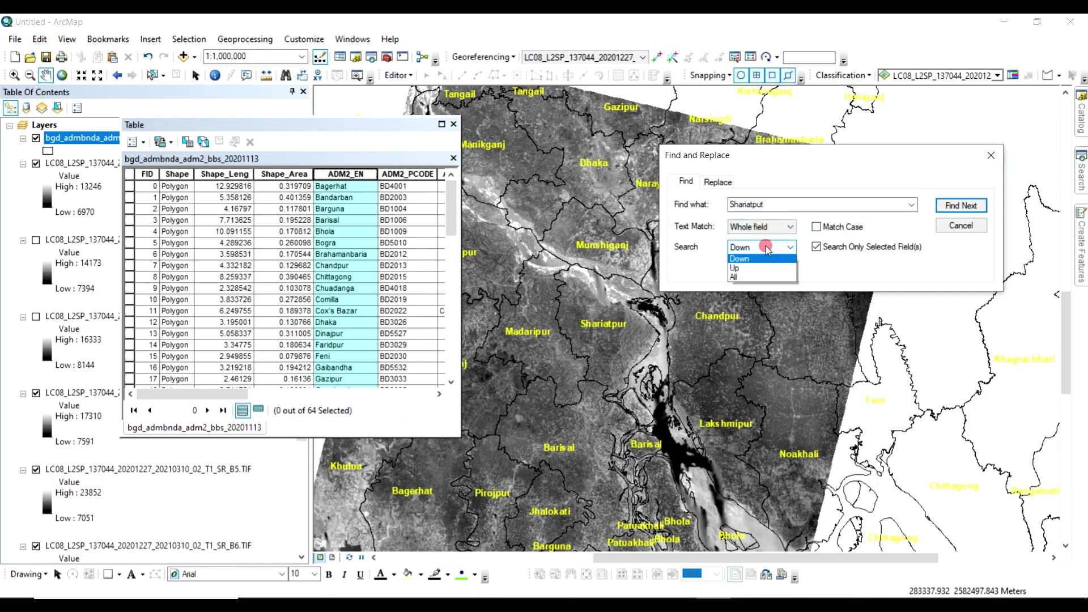
click(755, 276)
click(957, 208)
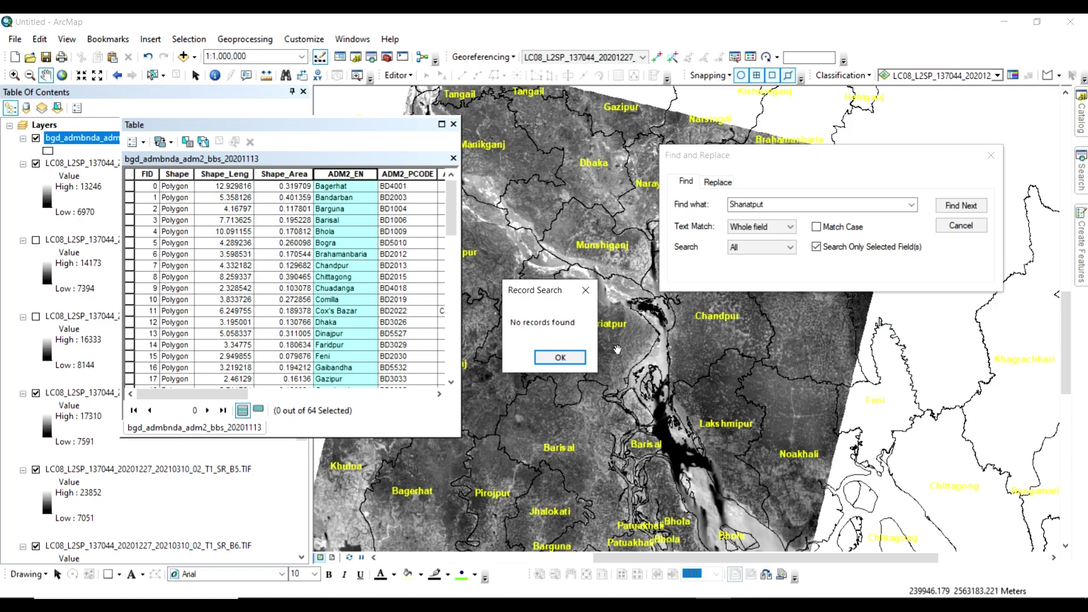
click(582, 356)
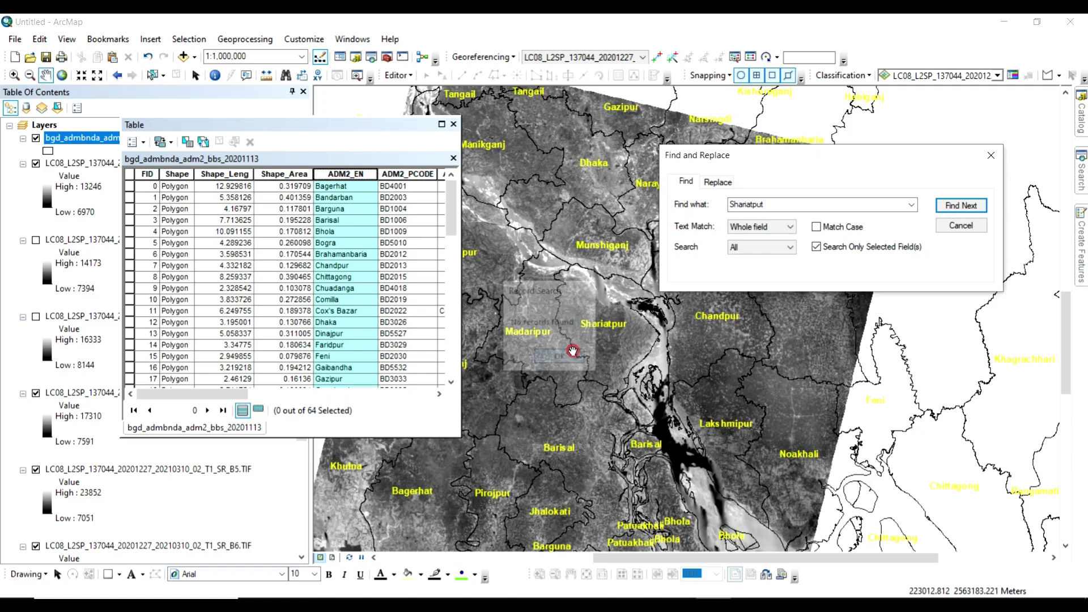
- Correct the search text to Shariatpur, find and select that district's record, and close the attribute table
double_click(768, 204)
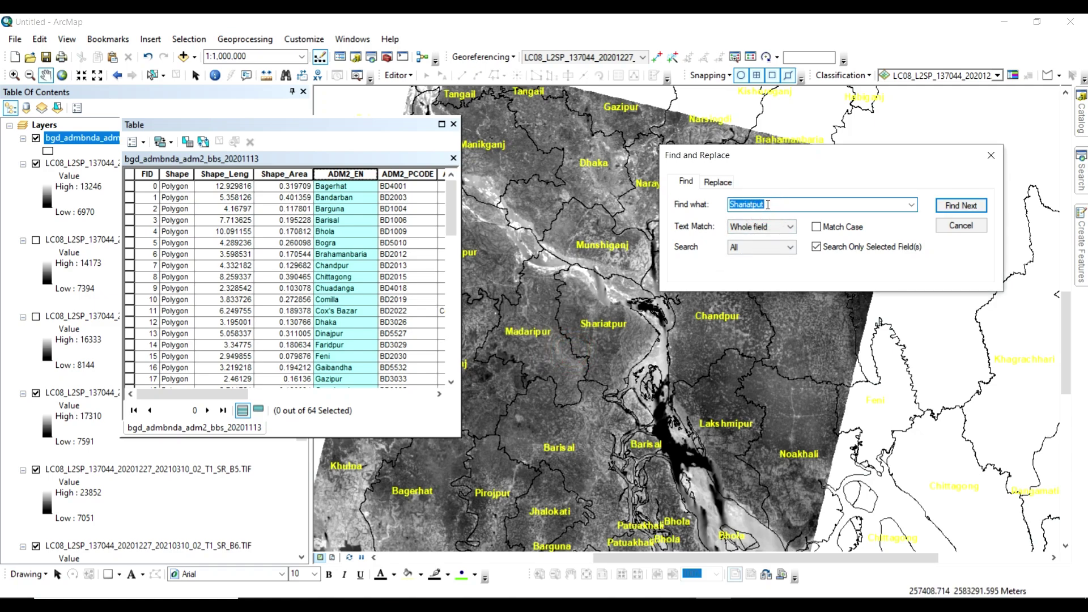
click(768, 205)
key(BackSpace)
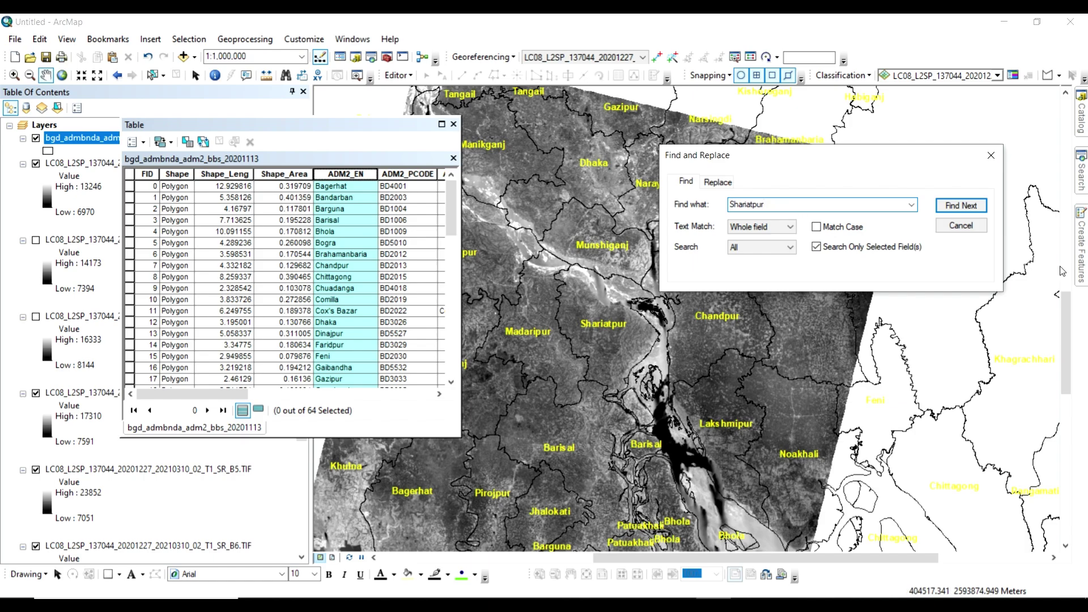
key(Return)
click(131, 378)
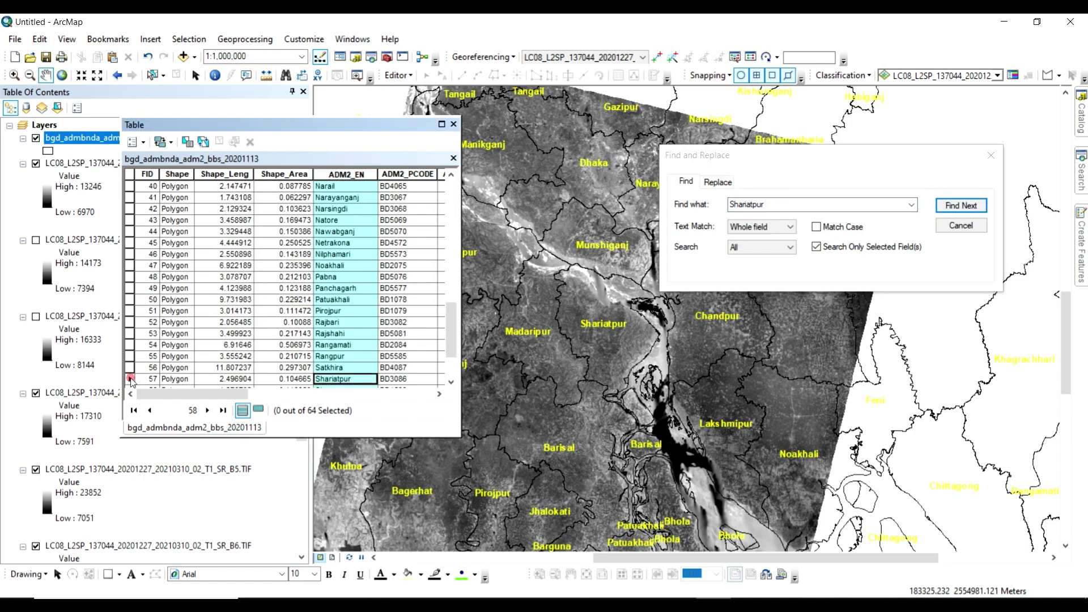
click(960, 226)
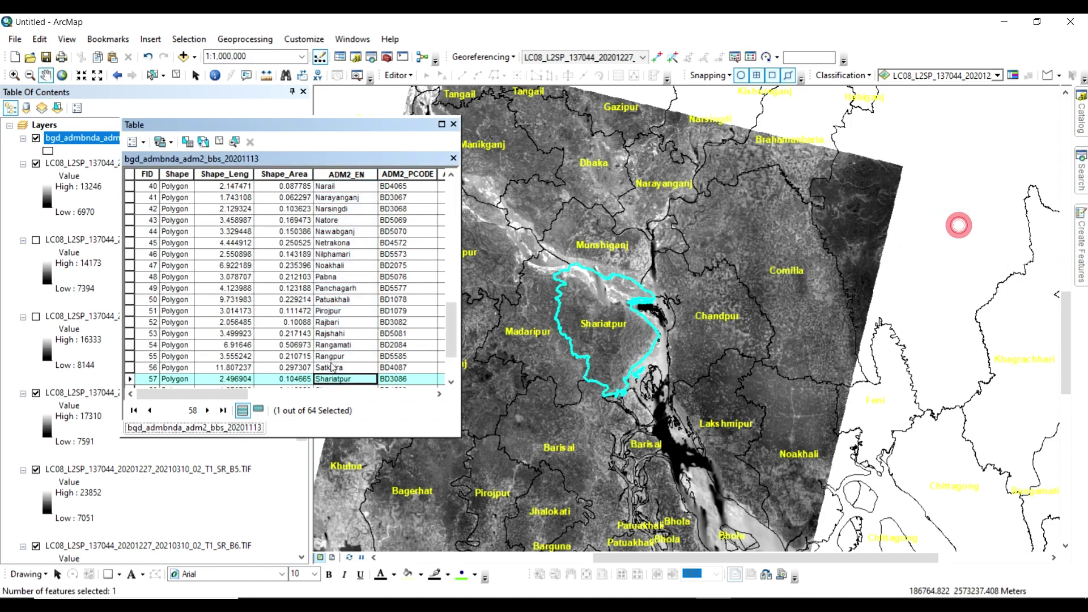
click(453, 124)
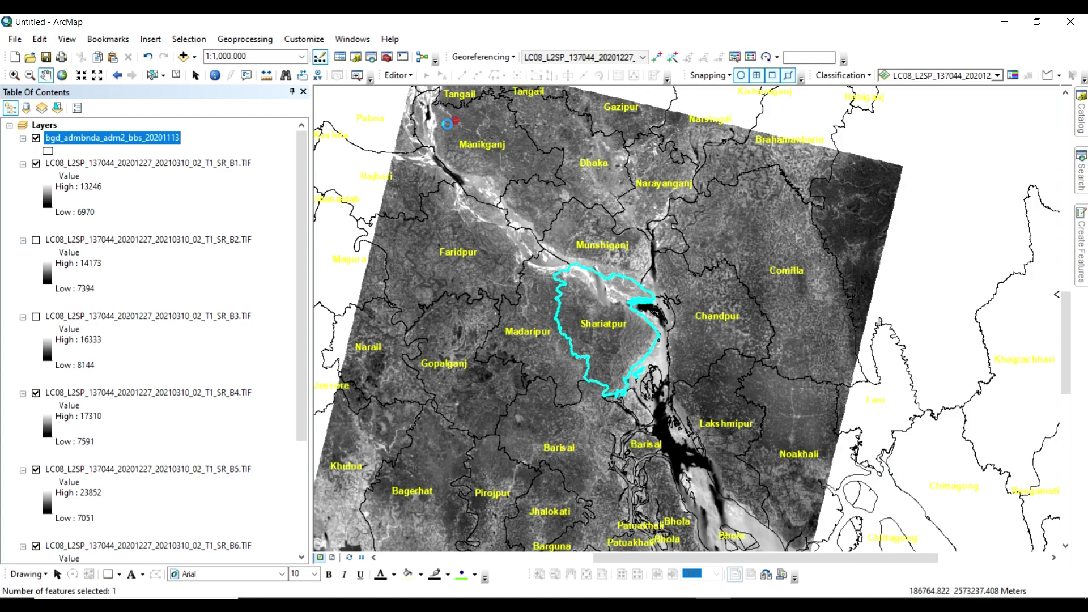
- Start exporting the selected adm2 feature using the data frame's coordinate system
right_click(102, 138)
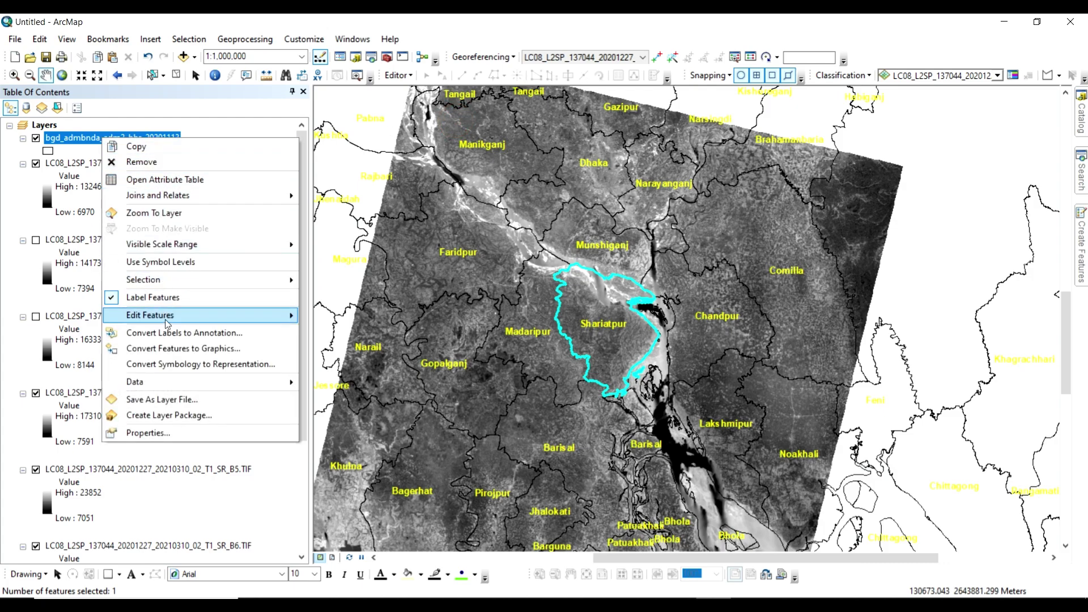
click(363, 399)
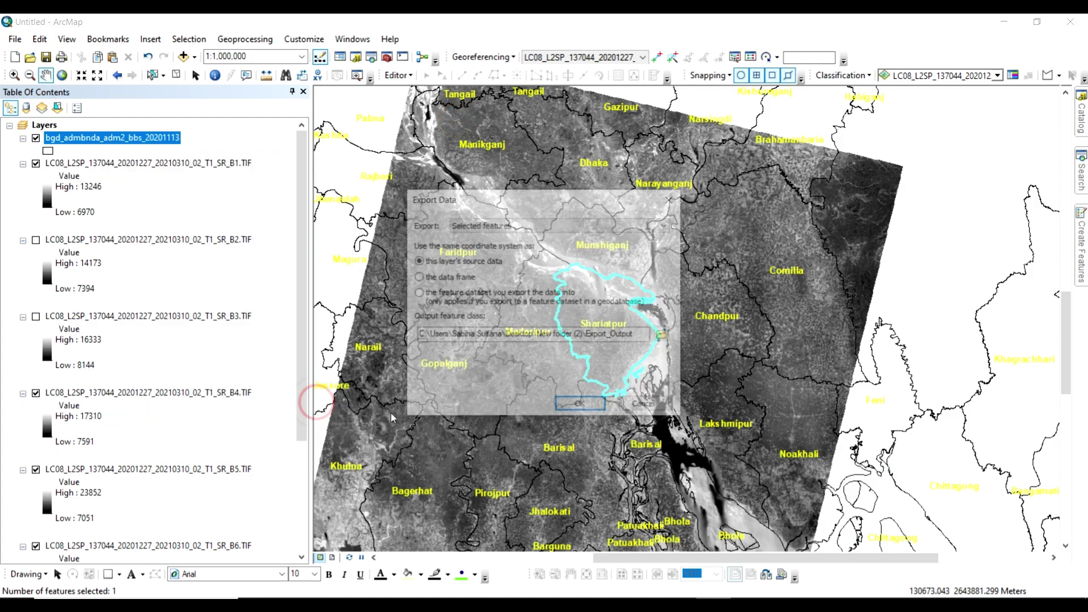
click(448, 279)
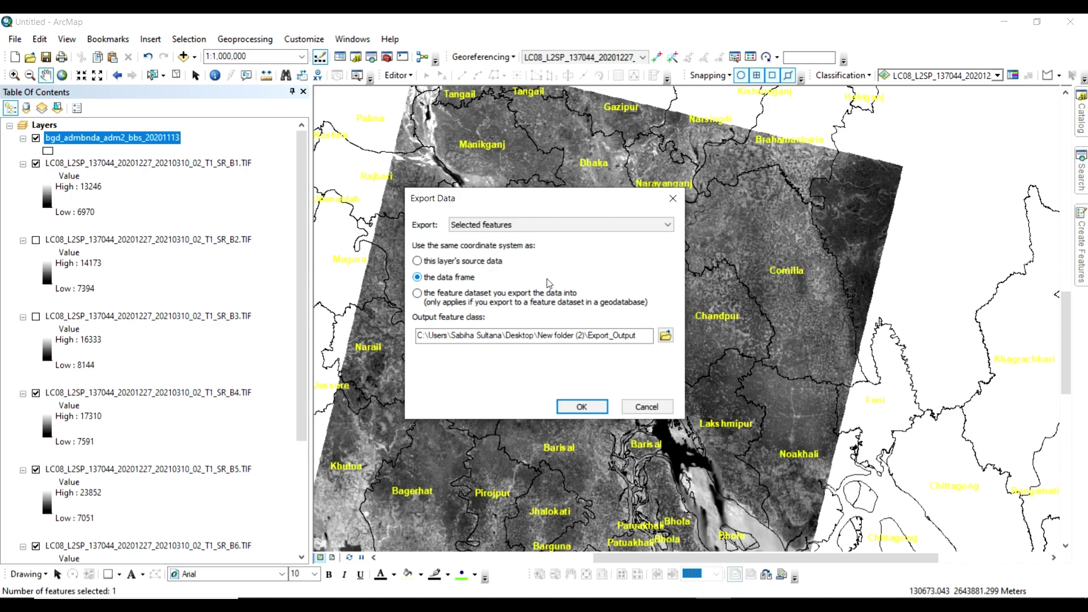
- Export the selected district as a shapefile named Shariatpur in the Noakhali folder and add it to the map
click(666, 336)
click(502, 221)
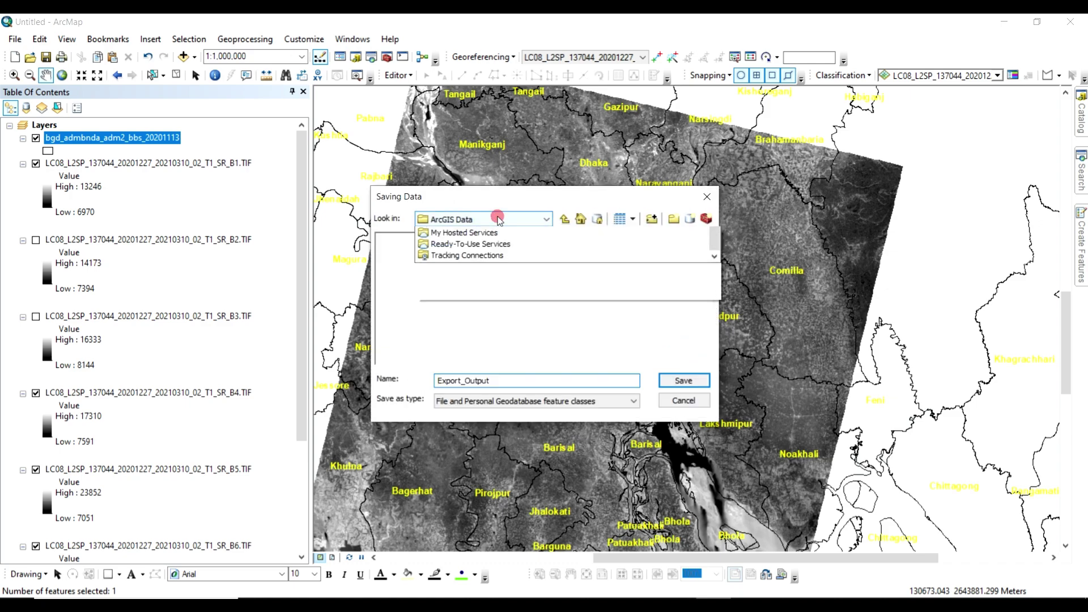
scroll(476, 249, up, 1)
click(460, 244)
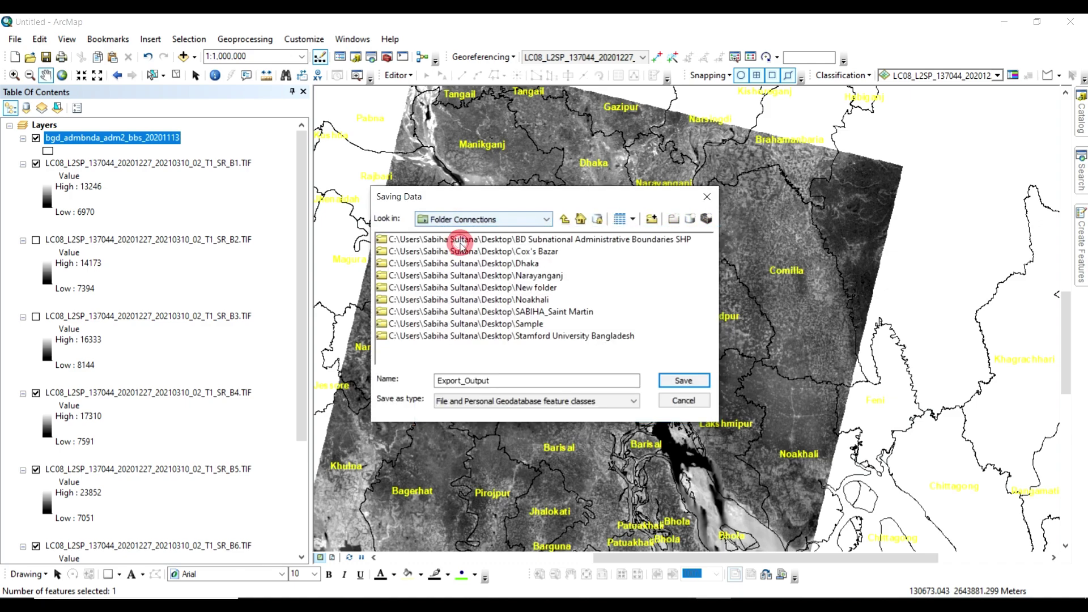
double_click(518, 307)
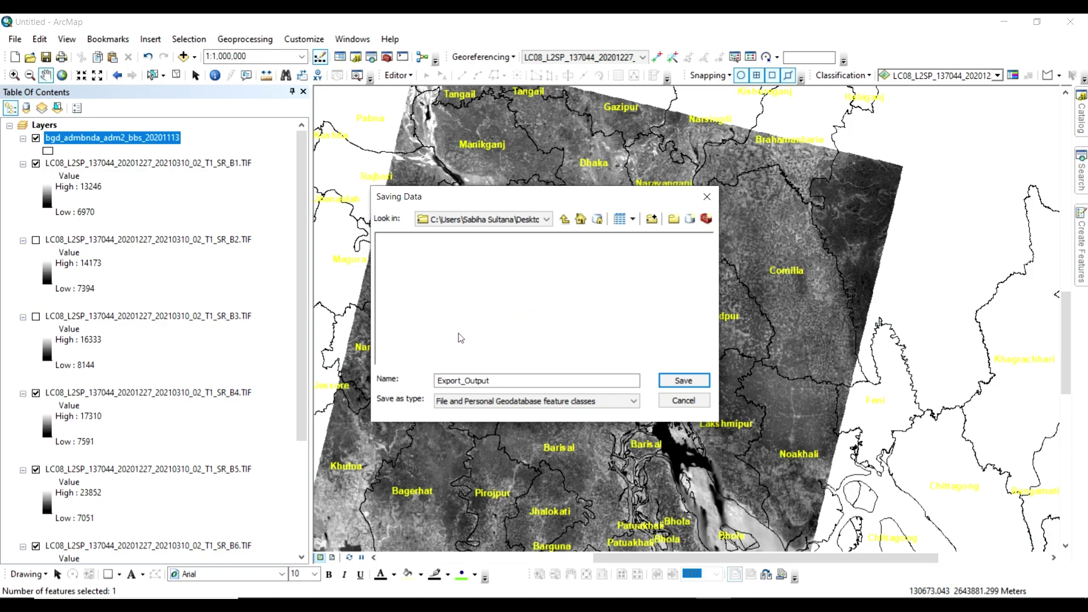
double_click(509, 380)
key(BackSpace)
click(486, 402)
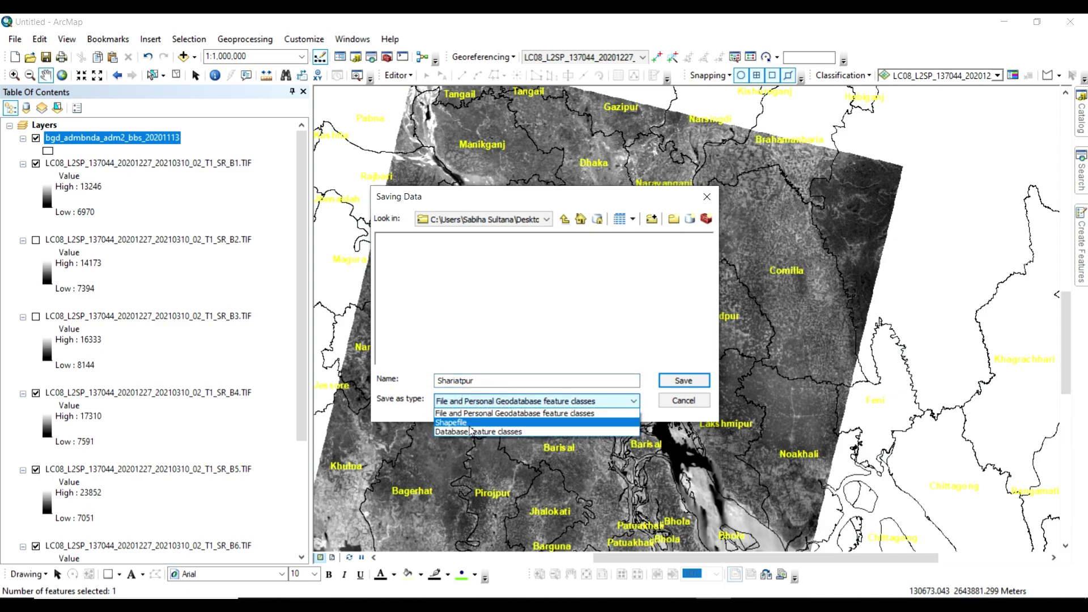
click(469, 422)
click(684, 380)
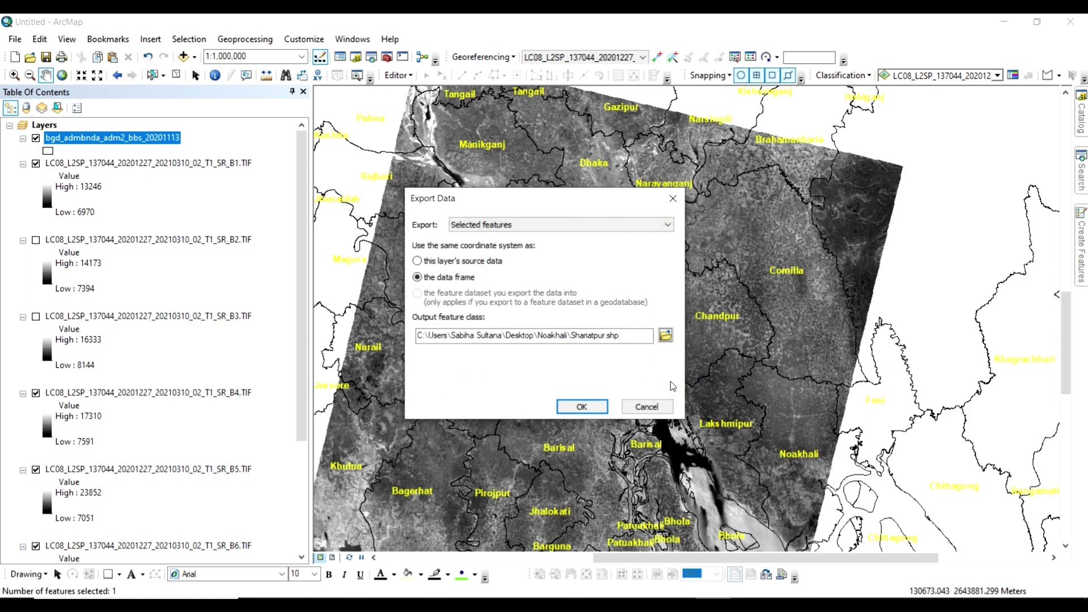
click(590, 402)
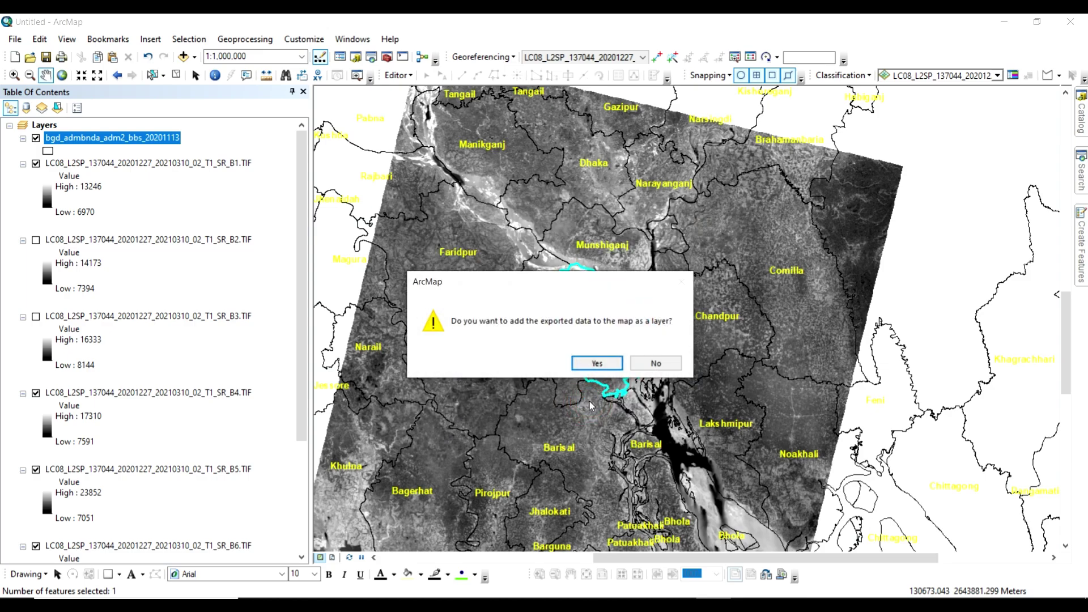
click(597, 362)
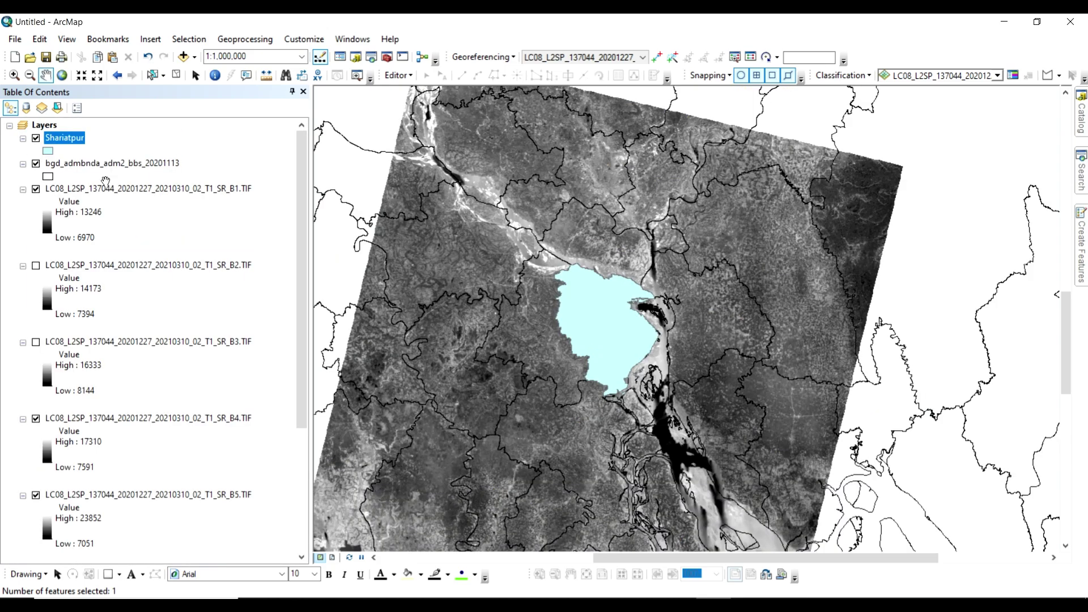
- Remove the bgd_admbnda_adm2_bbs_20201113 boundary layer from the map, keeping the Shariatpur layer
click(108, 164)
right_click(151, 164)
click(115, 186)
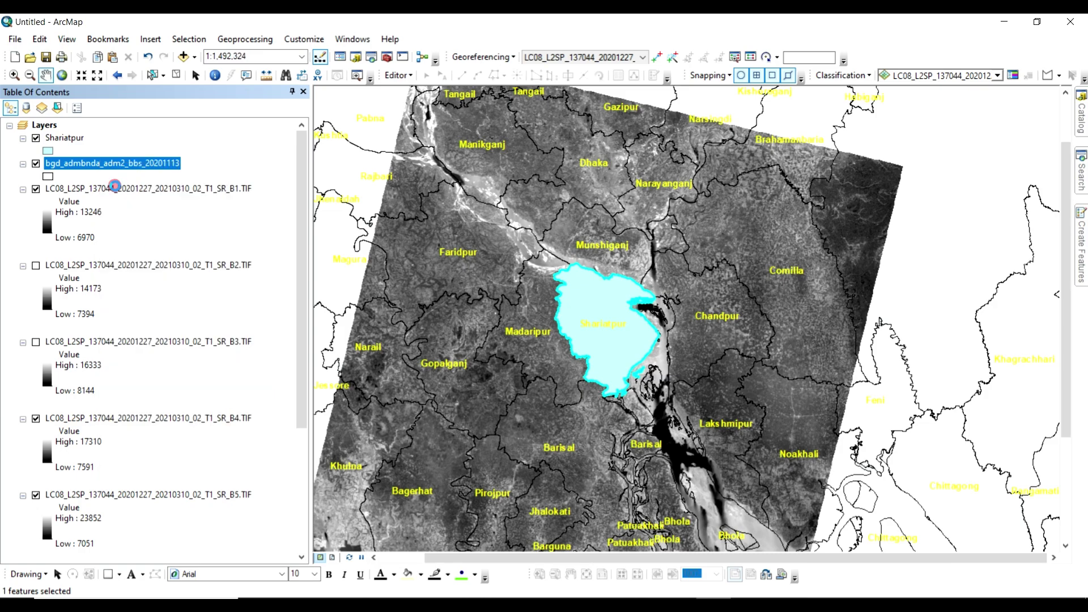
- Save the map document on the Desktop as N1 without overwriting the existing Untitled document
click(46, 57)
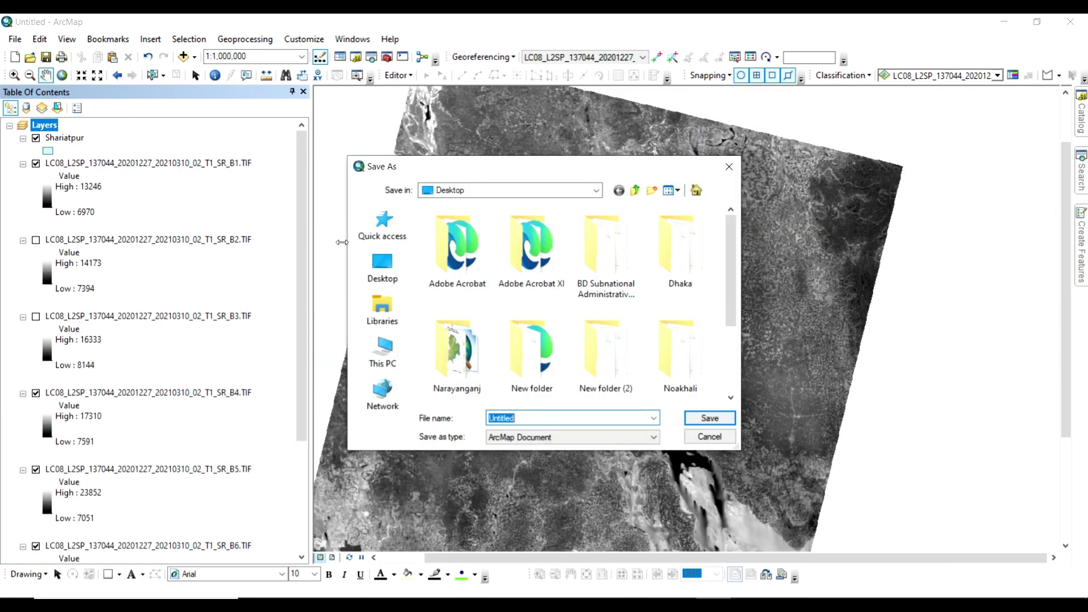
click(383, 264)
click(709, 418)
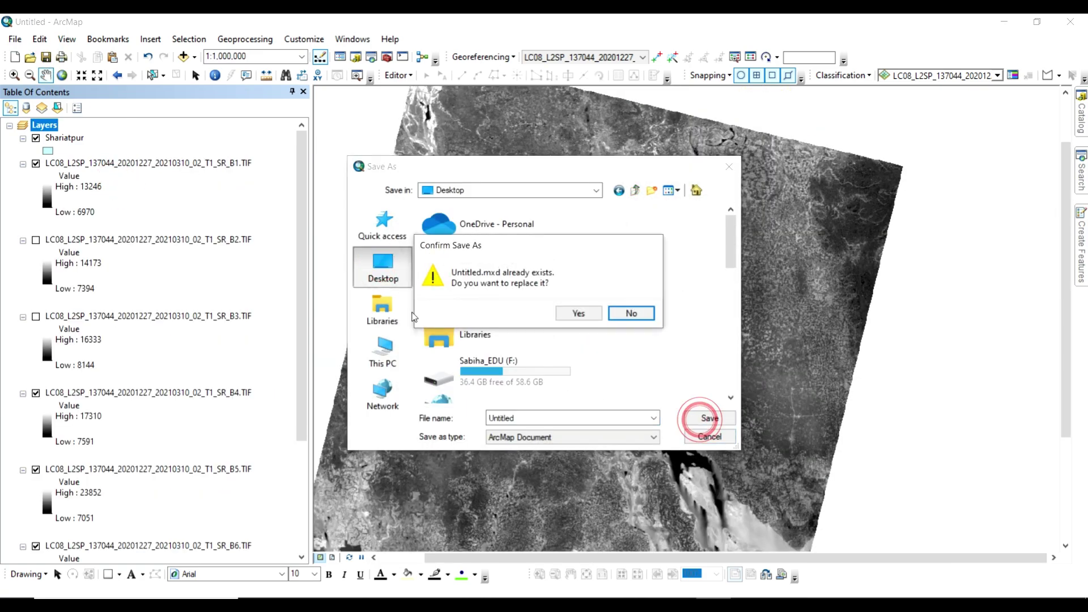
click(631, 312)
key(BackSpace)
text(D)
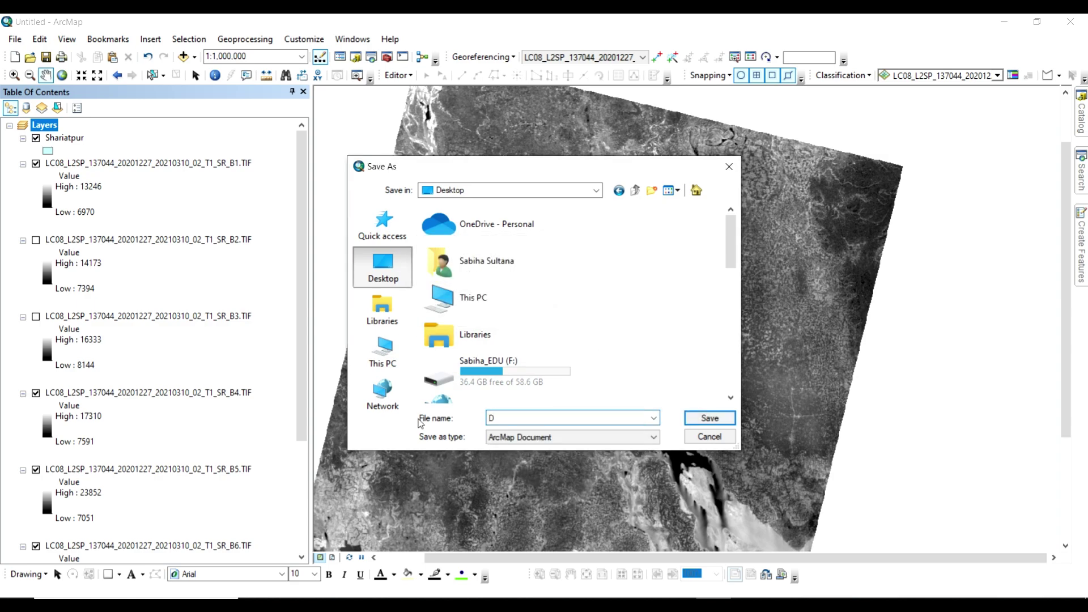
text(1)
key(BackSpace)
key(BackSpace)
text(N1)
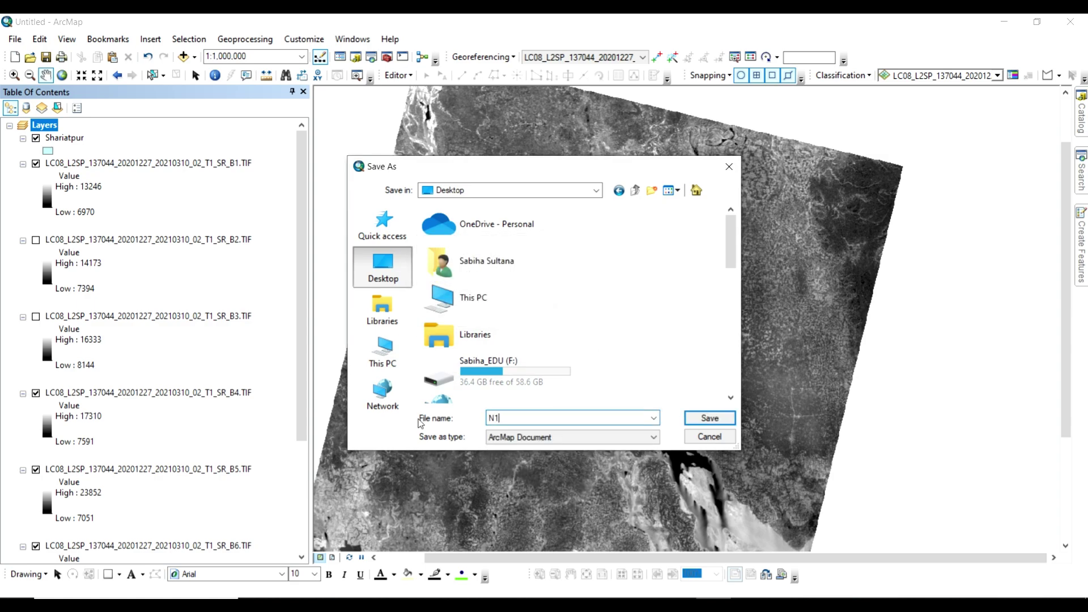
click(696, 418)
- Apply the Hollow symbol to the Shariatpur layer so only its outline is drawn
click(48, 150)
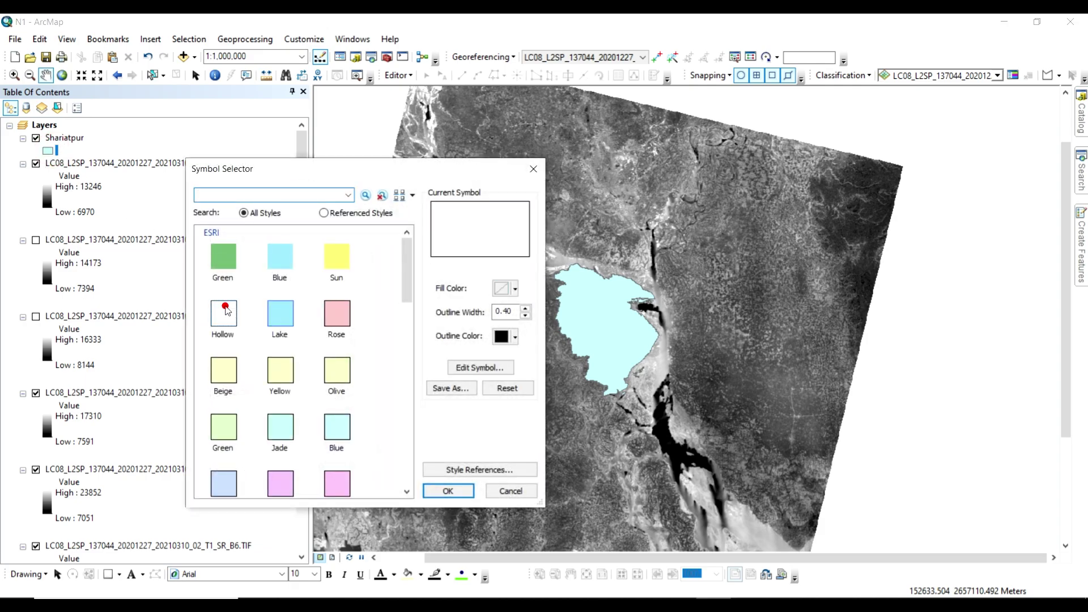
click(225, 313)
click(459, 488)
drag(556, 363, 529, 361)
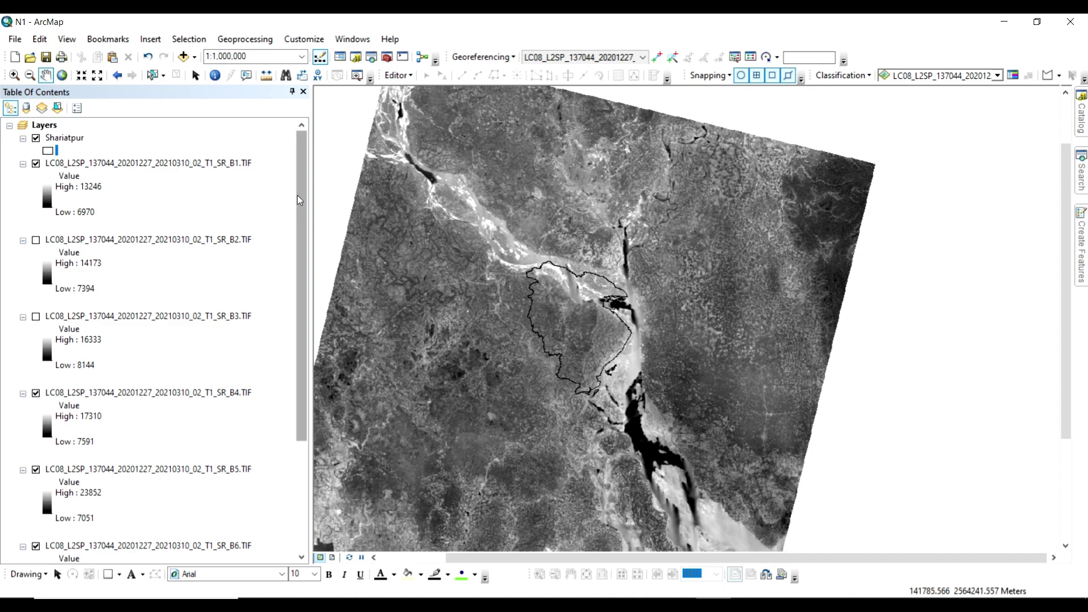
- Remove the Landsat band layers B1, B2, B6 and B7 from the map and turn on the B3 band layer
click(209, 163)
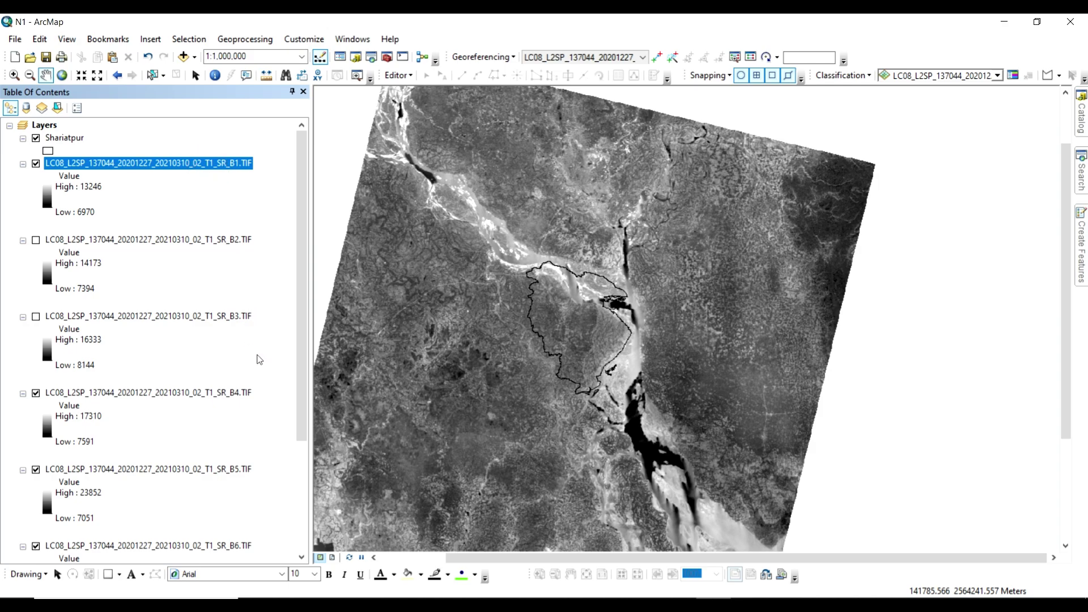
key(alt+Tab)
key(alt+Tab)
ctrl+click(223, 240)
scroll(225, 251, down, 4)
ctrl+click(187, 468)
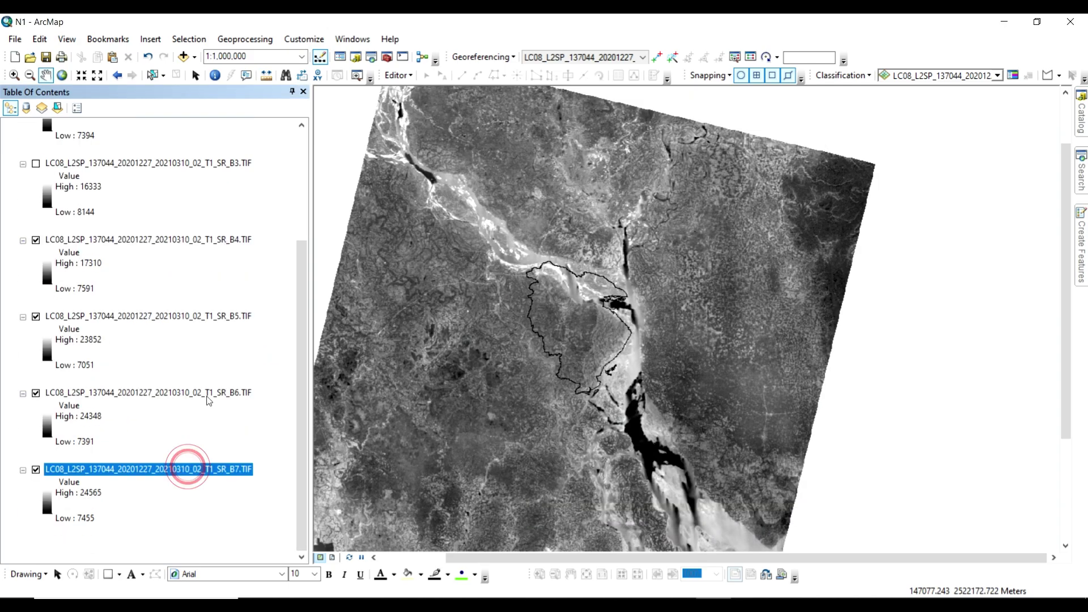
ctrl+click(209, 395)
right_click(208, 396)
click(238, 418)
click(36, 163)
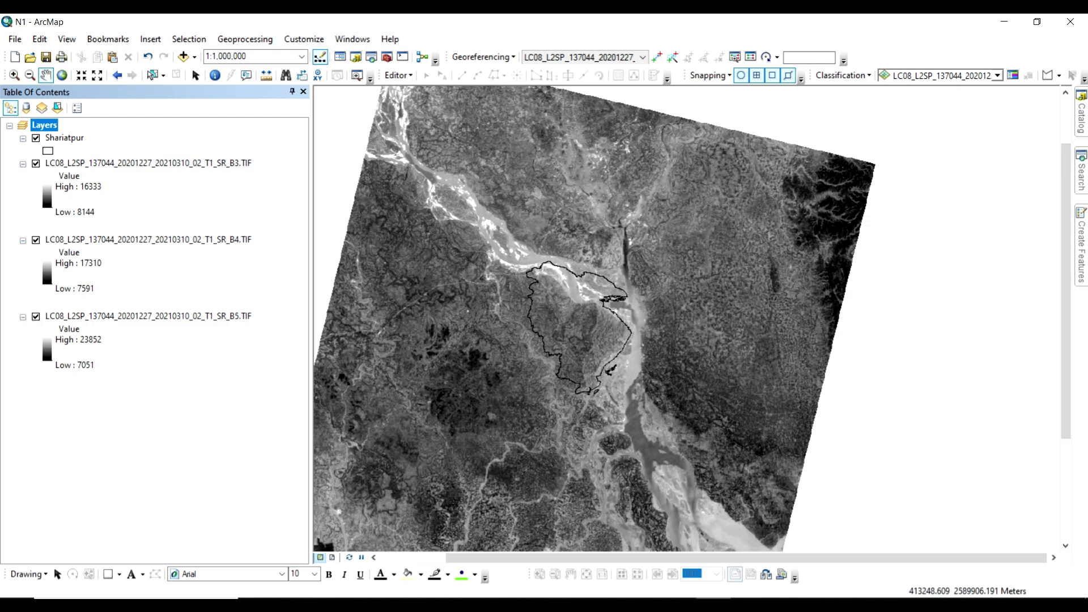
- Find and open the Extract by Mask tool, with the Landsat SR_B3 band as input raster and Shariatpur as mask
click(1081, 170)
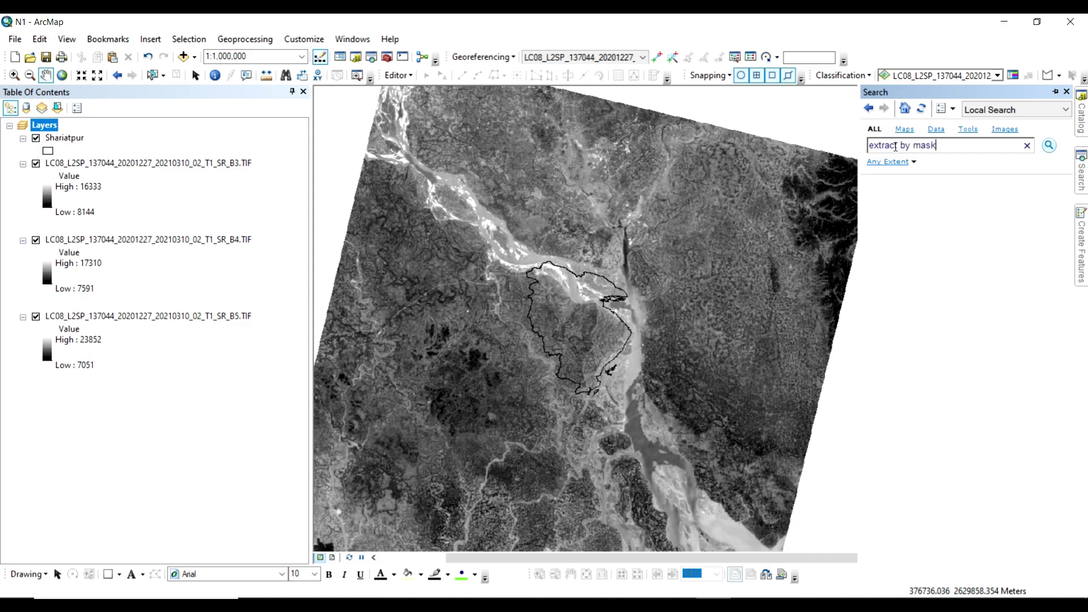
key(Return)
click(951, 200)
click(703, 200)
click(470, 215)
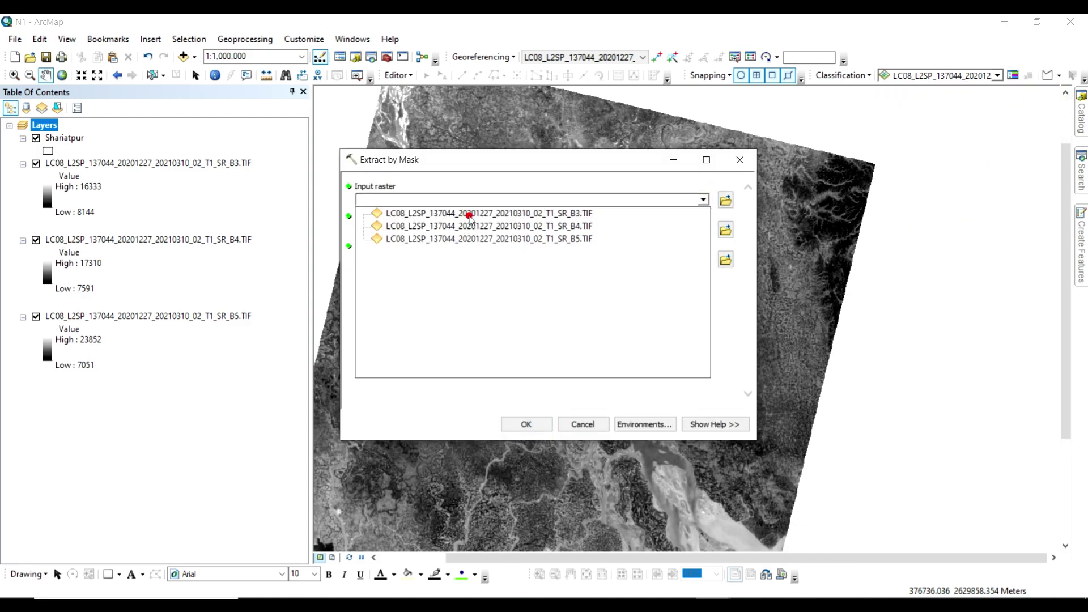
click(703, 231)
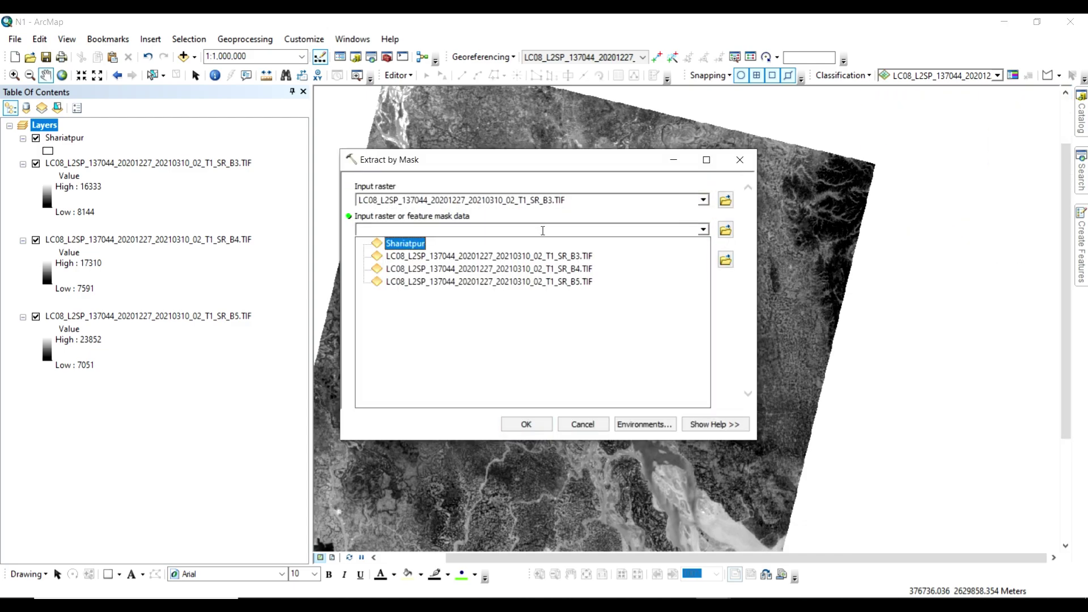
click(432, 238)
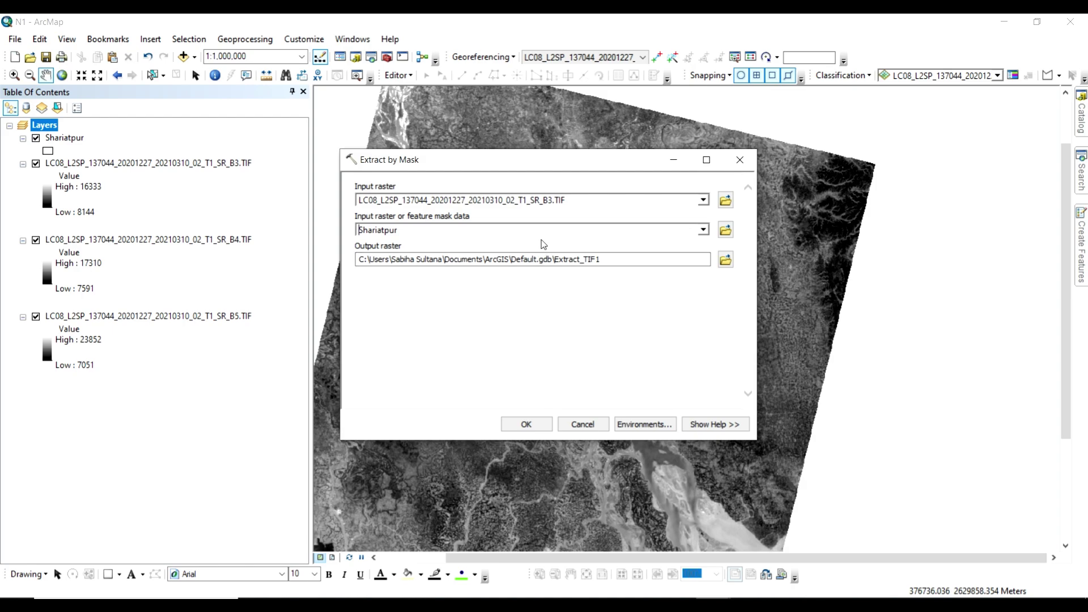
- Name the output raster B3 in the Noakhali folder and run the extraction
click(725, 260)
click(551, 209)
click(464, 229)
double_click(530, 293)
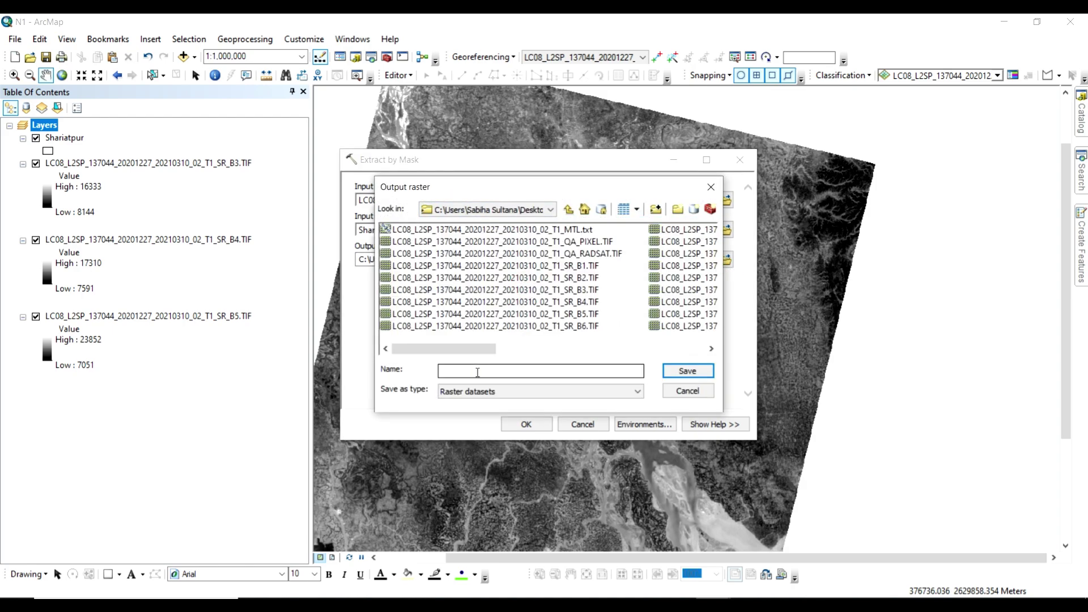
text(B3)
key(Return)
click(526, 424)
- Reopen Extract by Mask with the Landsat SR_B4 band as input raster and Shariatpur as mask
mouse_move(1081, 170)
click(952, 201)
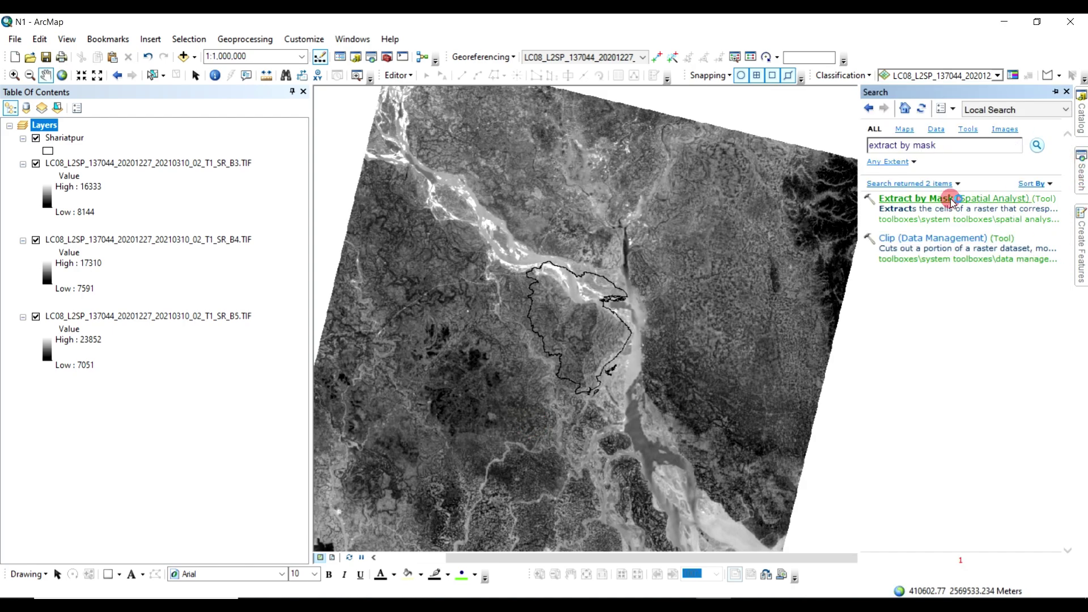
click(704, 201)
click(501, 225)
click(704, 230)
click(420, 242)
click(728, 259)
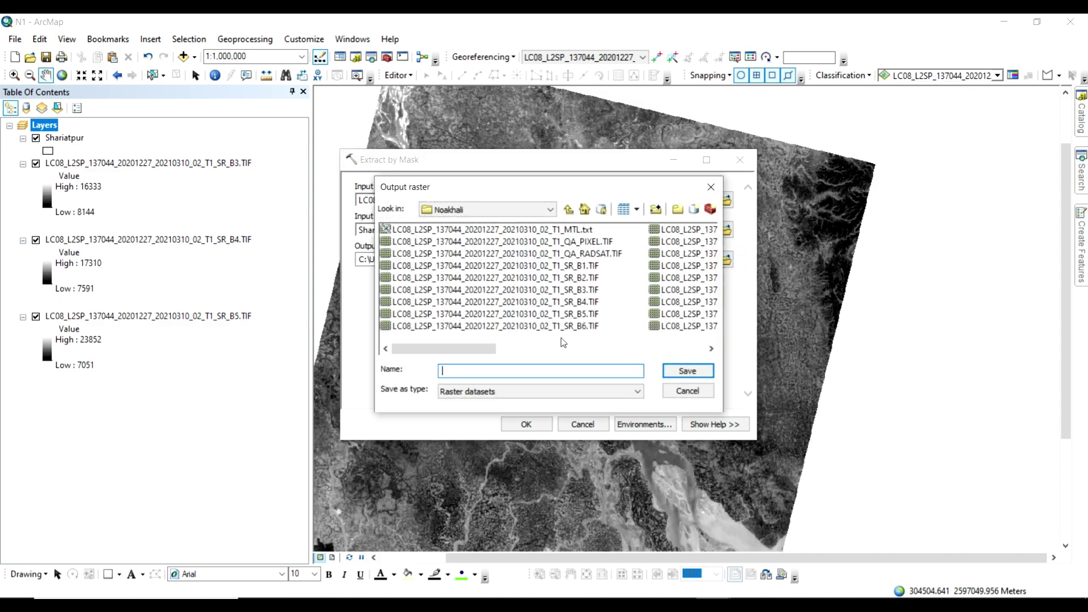
click(527, 209)
click(471, 236)
double_click(524, 292)
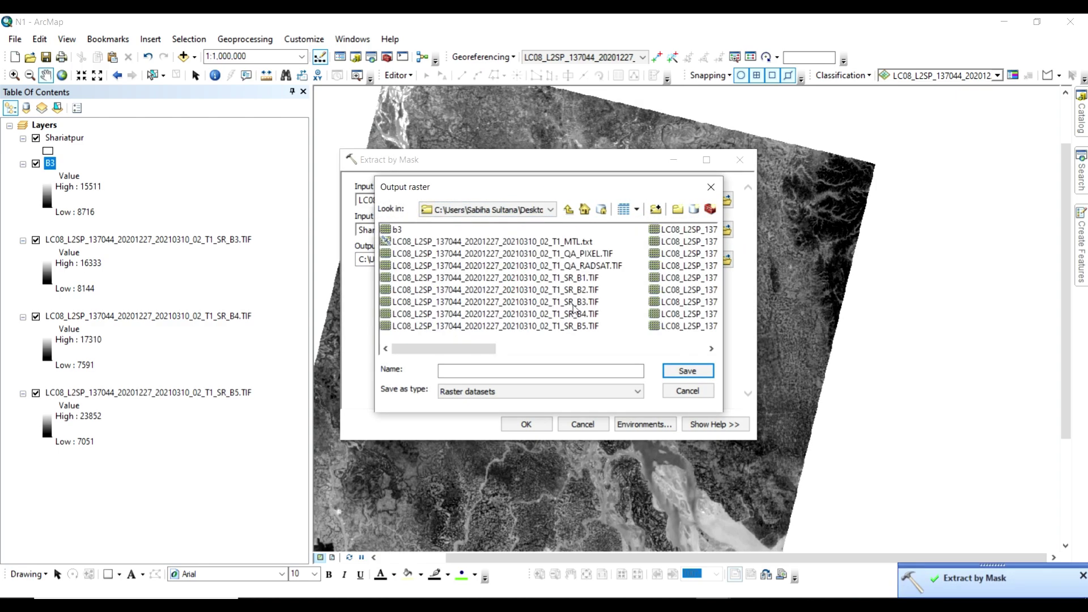
click(687, 390)
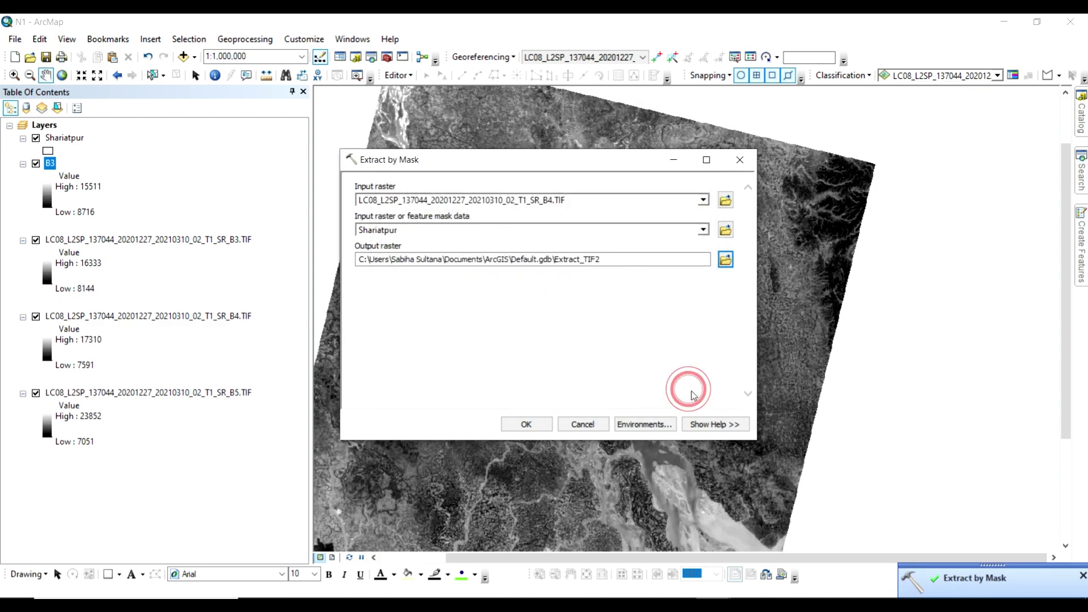
- Name the output raster B4 in the Noakhali folder and run the extraction
click(727, 260)
click(510, 209)
click(480, 235)
double_click(514, 292)
click(673, 369)
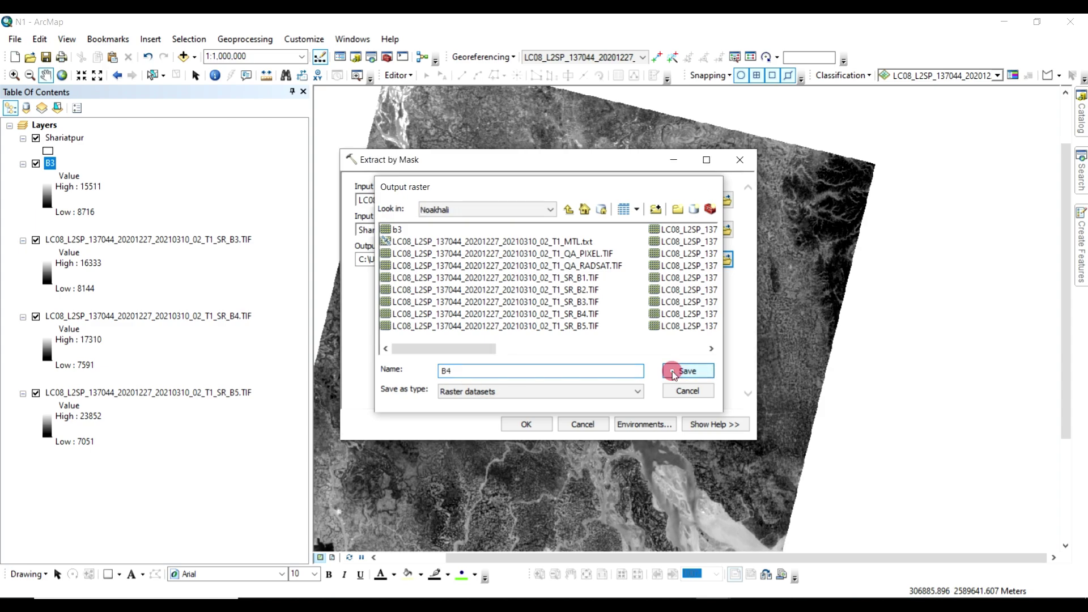
click(526, 424)
- Reopen Extract by Mask with the Landsat SR_B5 band as input raster and Shariatpur as mask
mouse_move(1081, 170)
click(923, 197)
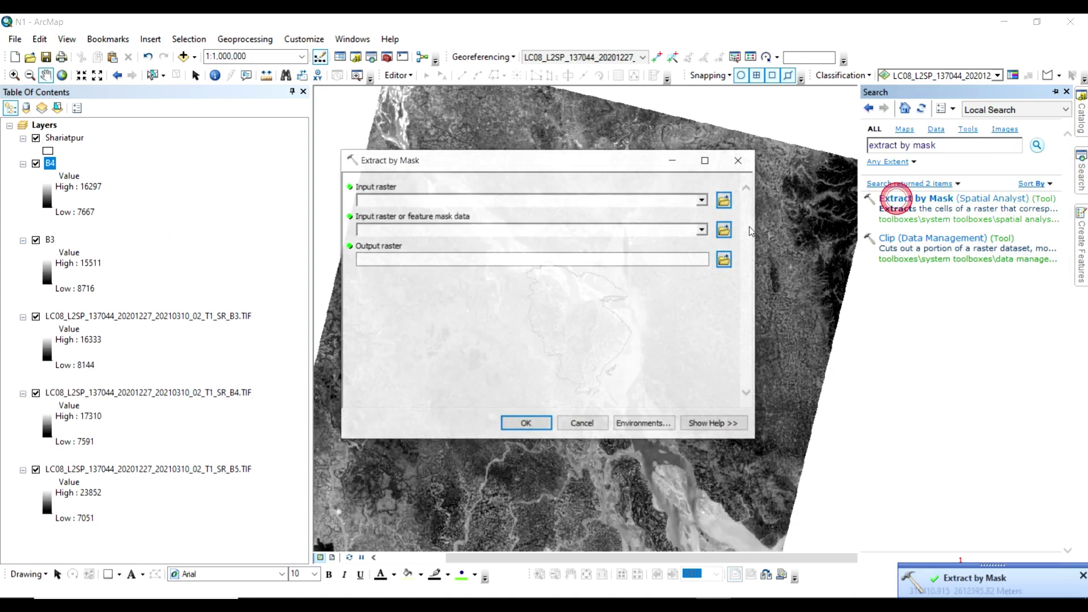
click(703, 200)
click(562, 264)
click(703, 229)
click(389, 244)
- Name the output raster B5 in the Noakhali folder and run the extraction
click(726, 260)
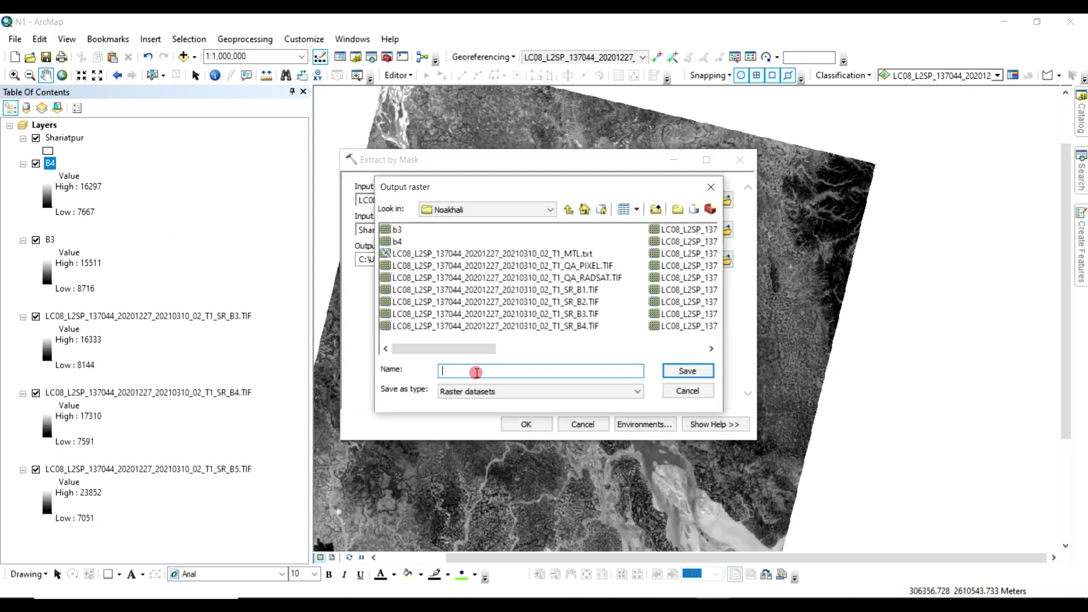
click(687, 371)
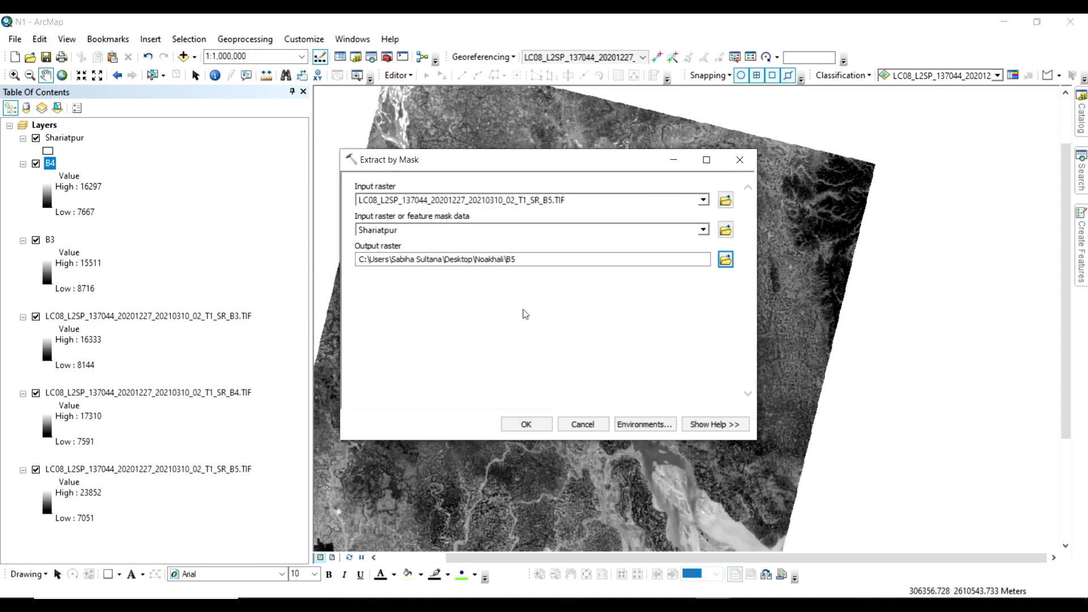
click(526, 424)
- Remove the original full-scene Landsat SR_B3, SR_B4 and SR_B5 layers, keeping the clipped B3, B4 and B5 rasters
click(198, 253)
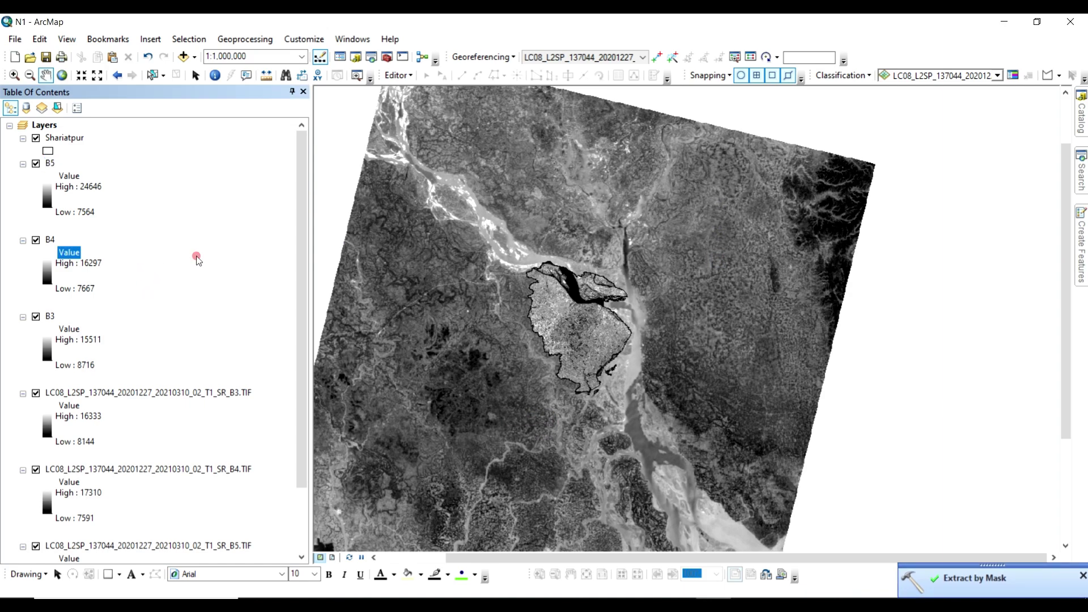
click(118, 393)
scroll(111, 385, down, 3)
shift+click(154, 470)
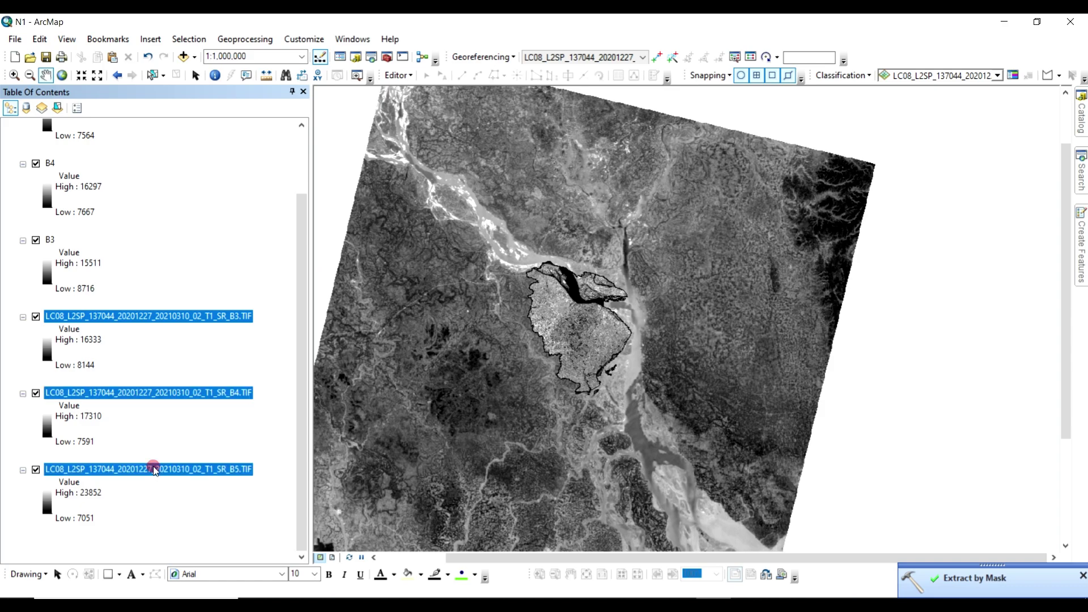
right_click(186, 317)
click(216, 340)
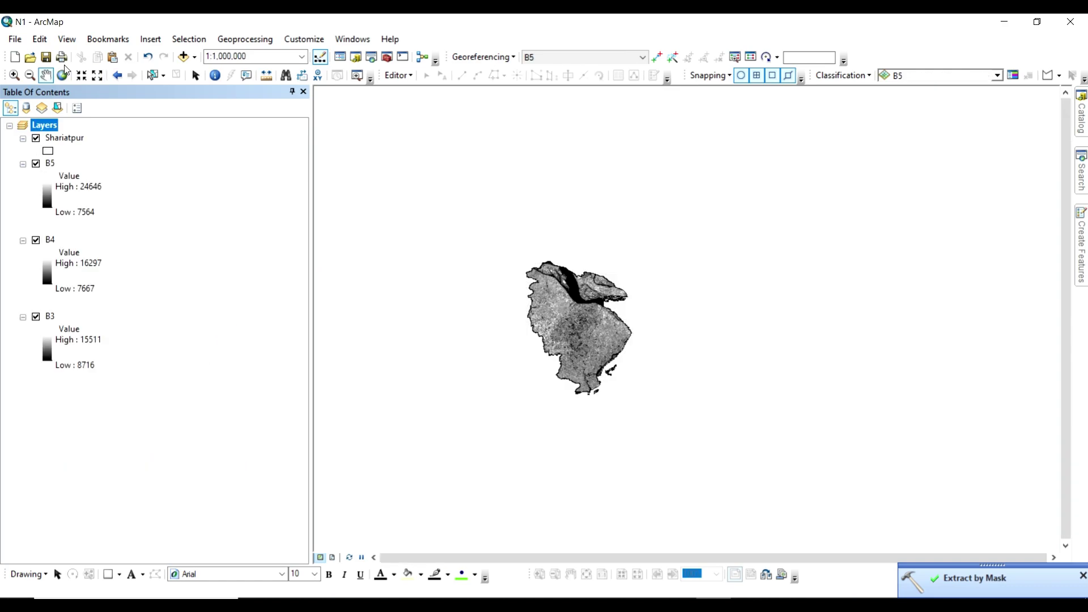
- Search the tools for "raster calculation" and open the Spatial Analyst Raster Calculator
scroll(564, 329, up, 2)
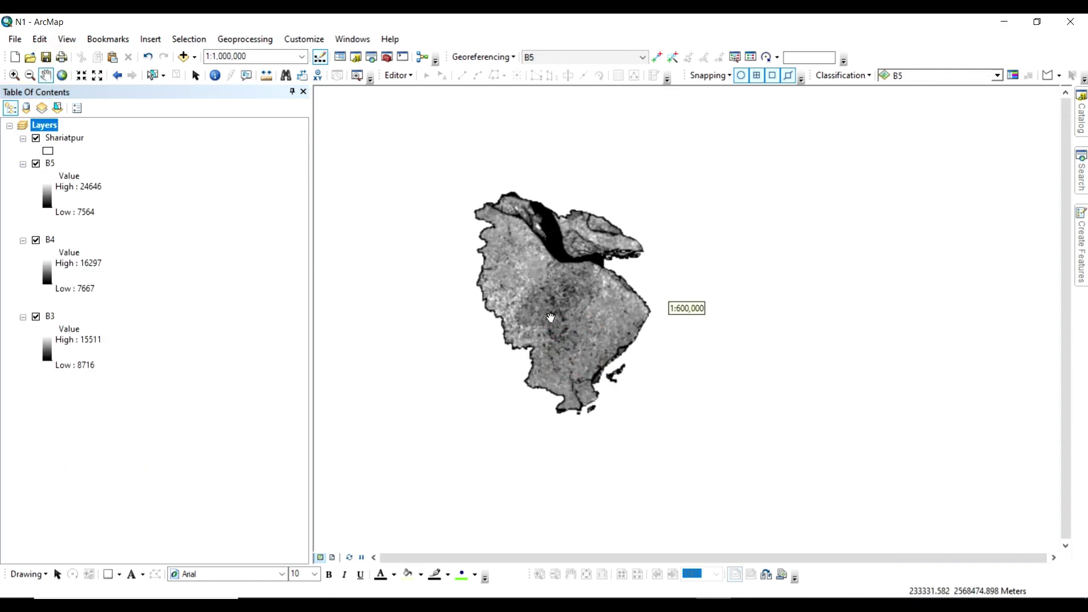
scroll(551, 318, up, 1)
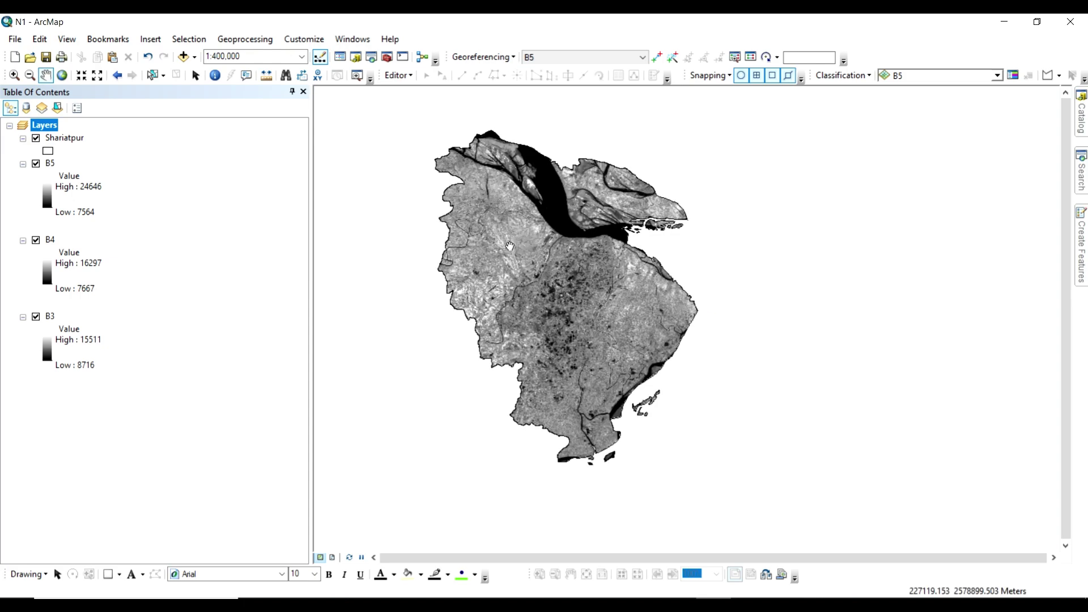
click(1082, 184)
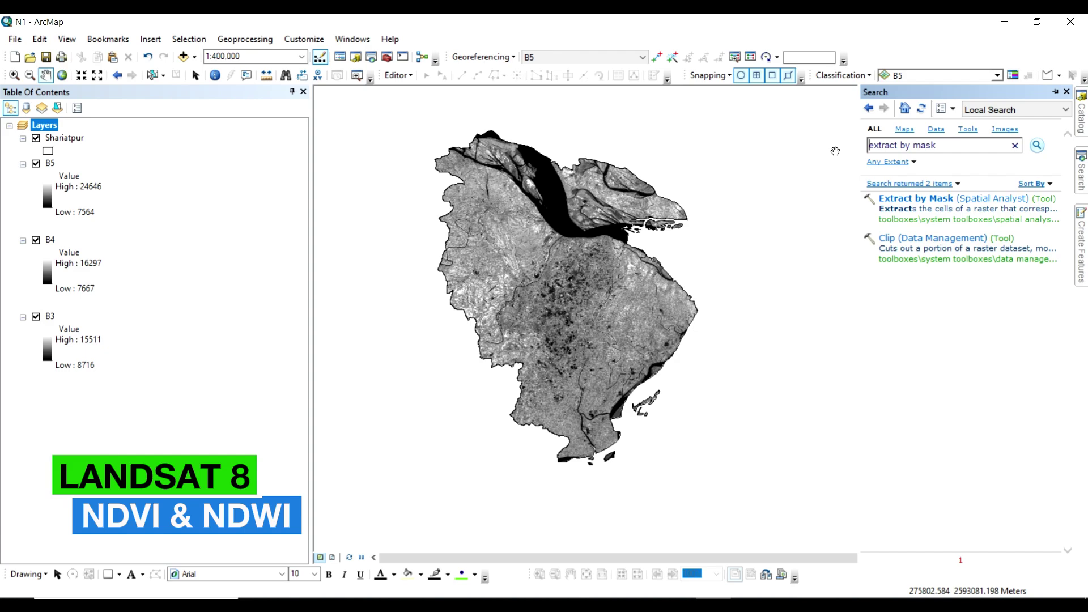
key(ctrl+a)
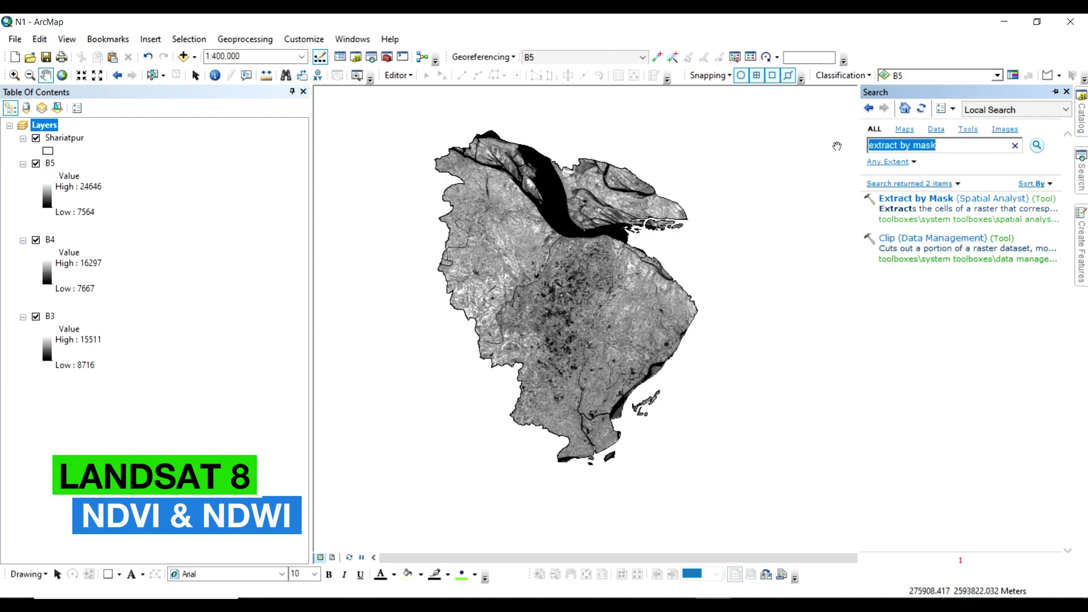
key(BackSpace)
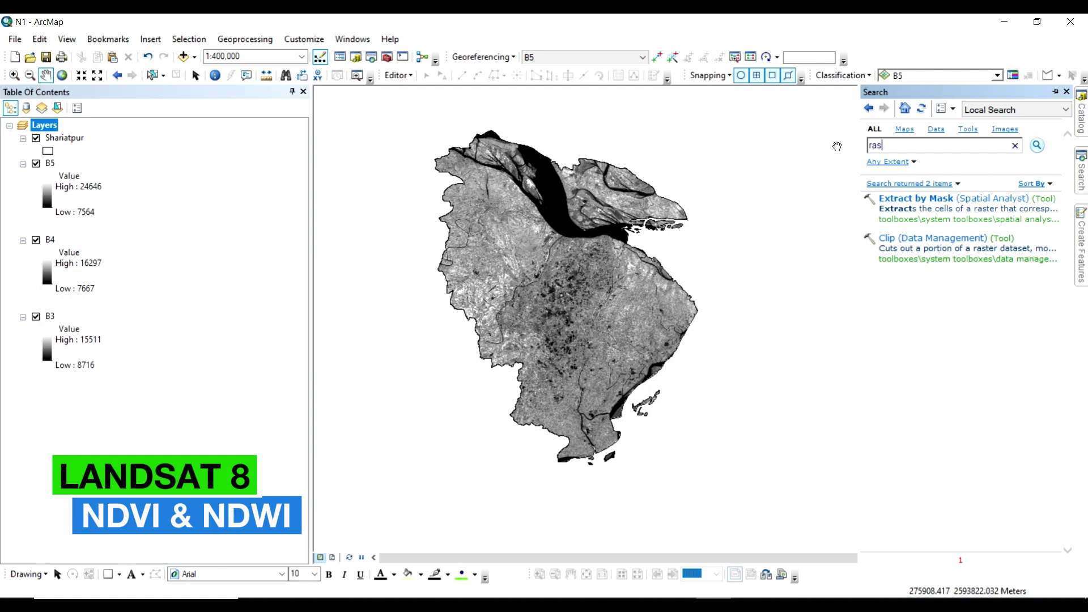
text(rastar calculation)
key(Return)
double_click(881, 145)
text(raster)
key(Return)
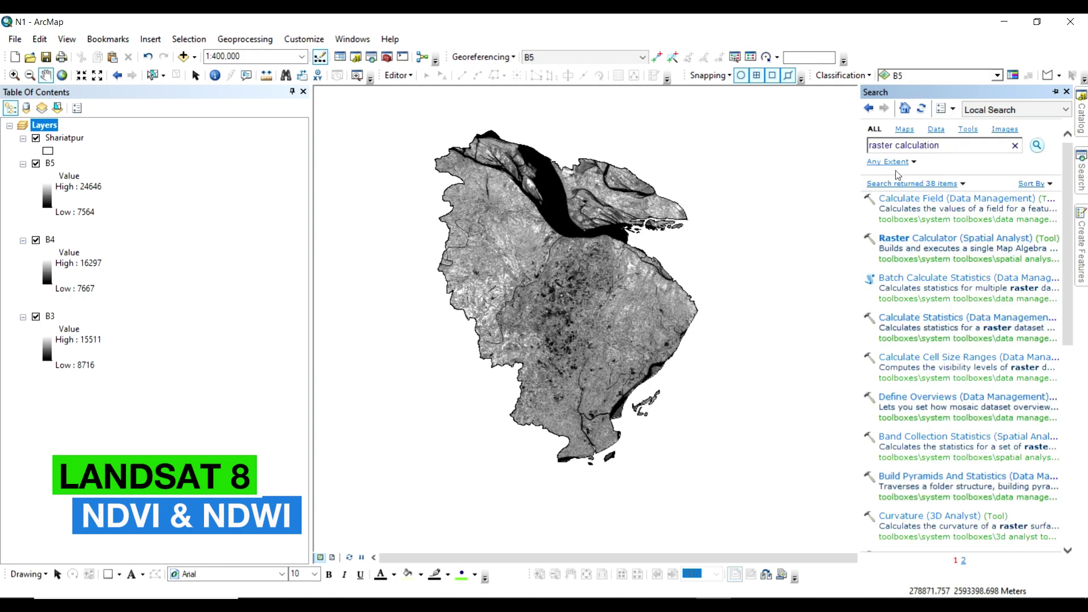
click(930, 238)
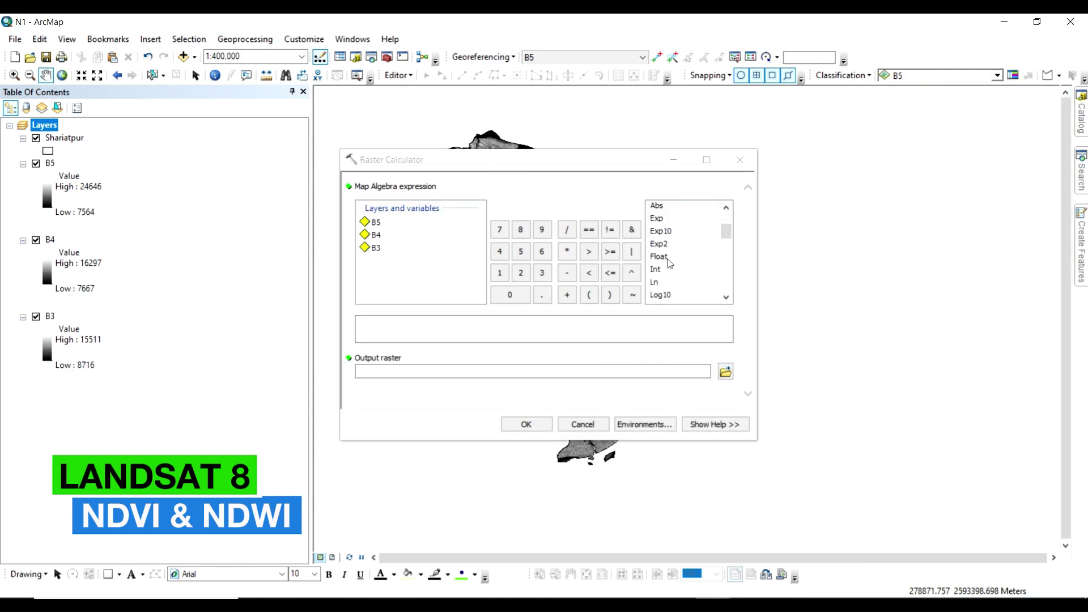
- Copy Float("B8" - "B4") / Float("B8" + "B4") from the Notepad formula file and paste it as the Map Algebra expression
key(alt+Tab)
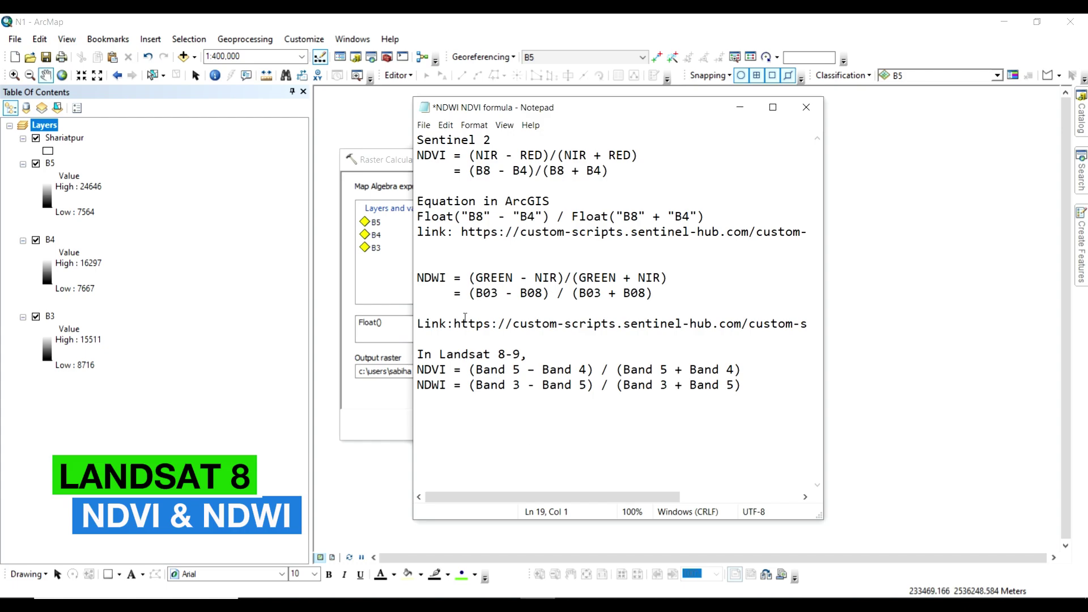
drag(418, 216, 705, 216)
key(ctrl+c)
click(740, 108)
key(ctrl+a)
key(ctrl+v)
click(395, 322)
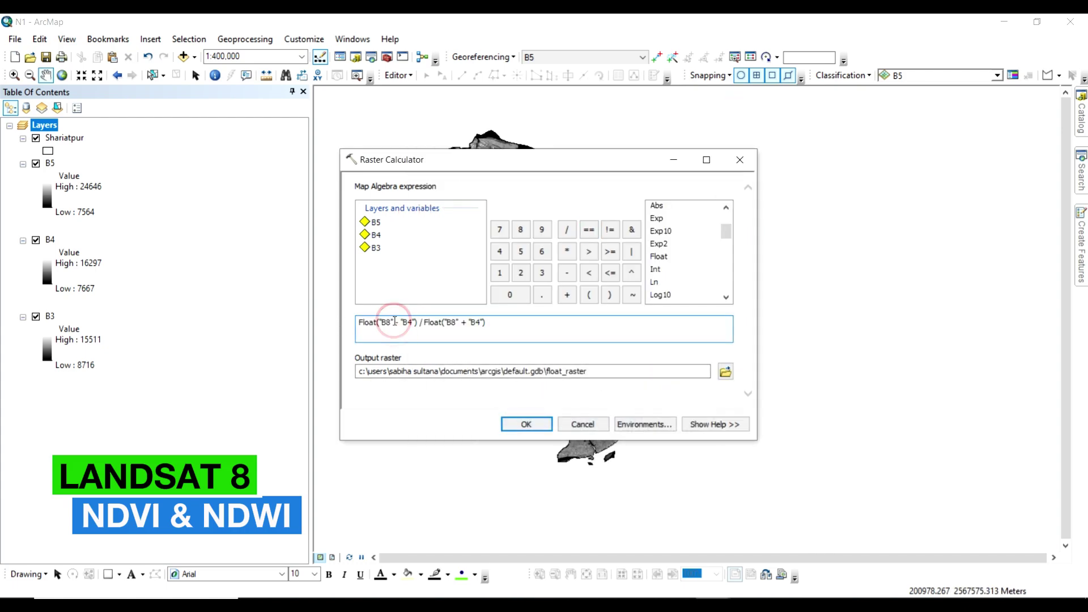
- Replace both B8 bands with B5 so the Map Algebra expression reads Float("B5" - "B4") / Float("B5" + "B4")
double_click(395, 322)
key(BackSpace)
key(alt+Tab)
click(739, 107)
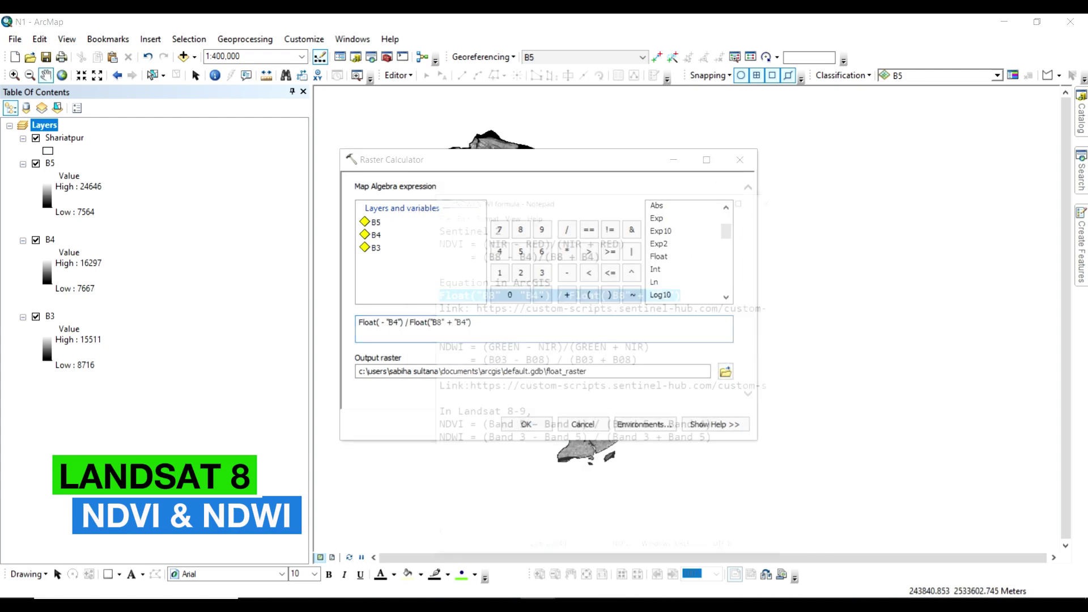
double_click(375, 222)
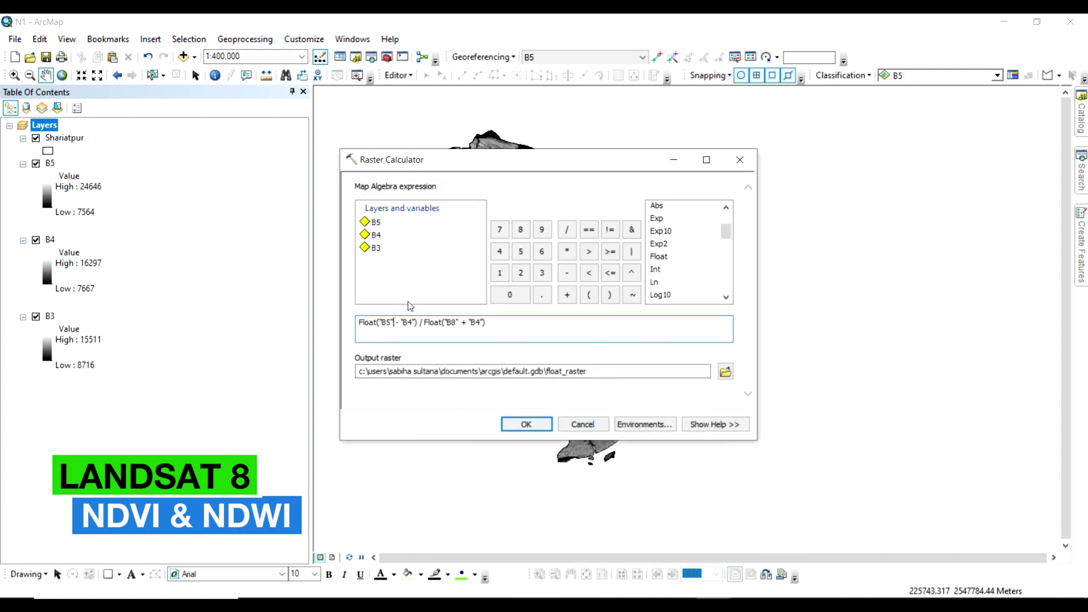
click(461, 321)
double_click(375, 222)
- Name the output raster NDVI in the Noakhali folder and run the calculation
click(725, 372)
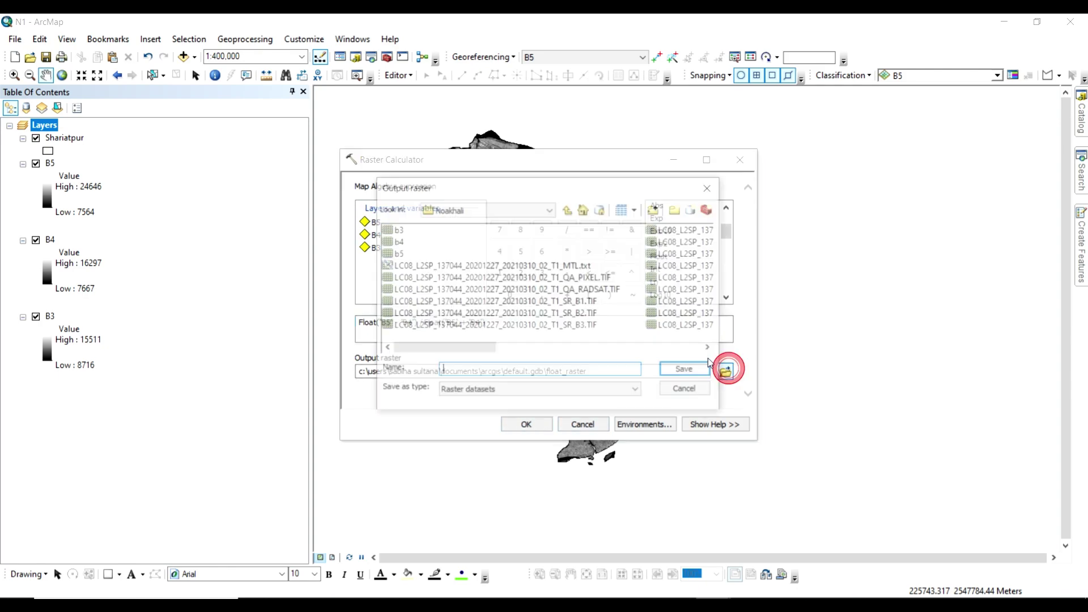
click(486, 369)
text(b5-3)
key(Return)
click(526, 424)
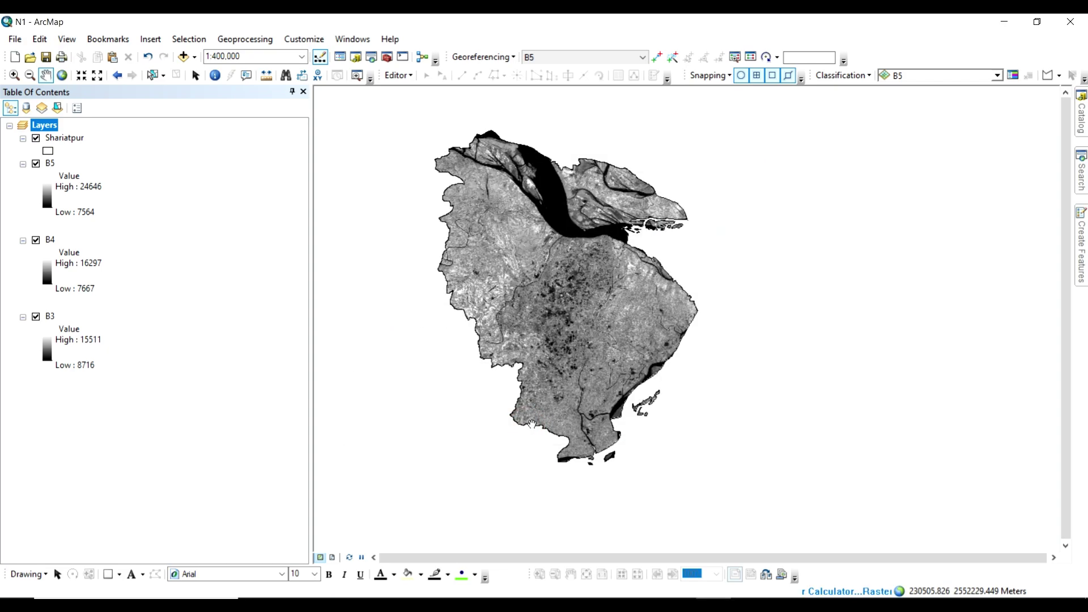
- Reopen the Spatial Analyst Raster Calculator and paste Float("B8" - "B4") / Float("B8" + "B4") as the expression
click(1079, 182)
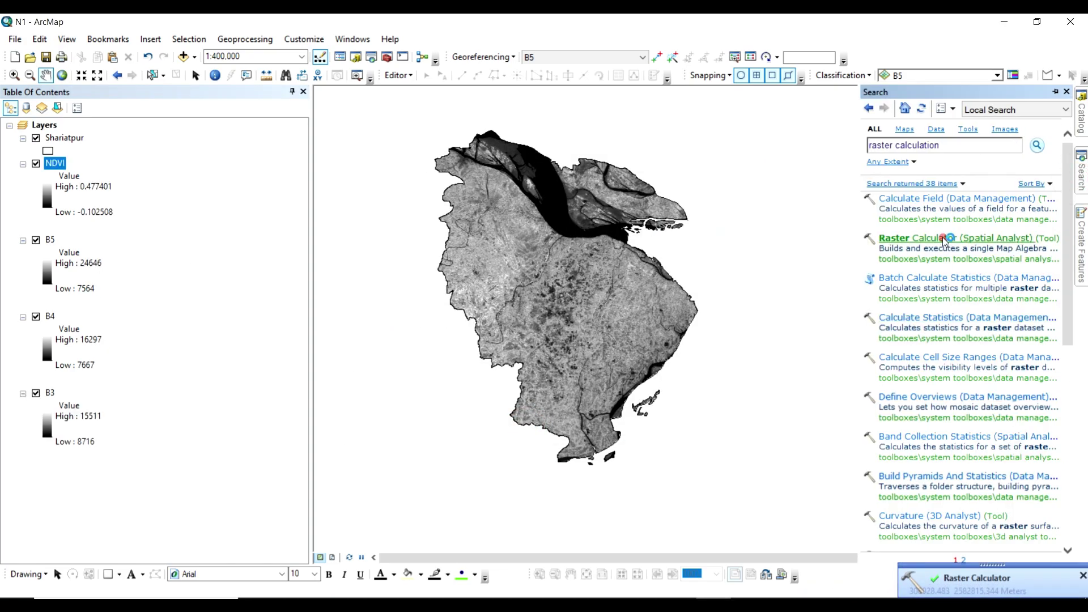
click(907, 239)
key(alt+Tab)
key(alt+Tab)
key(ctrl+v)
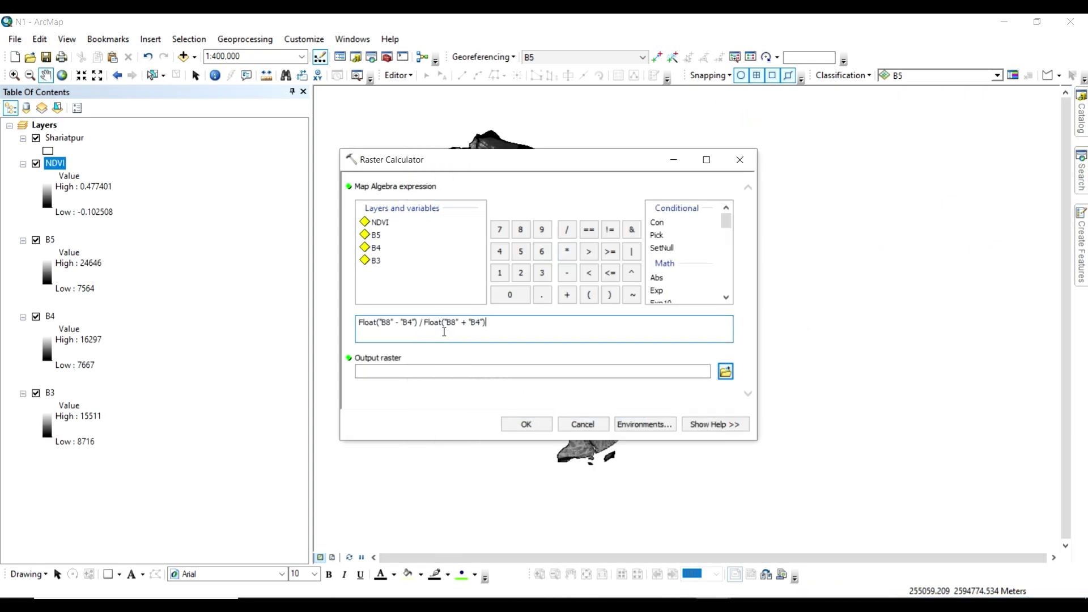
- Check the Landsat NDWI formula in Notepad and rework the expression to Float("B3" - "B5") / Float("B3" + "B5")
key(alt+Tab)
key(alt+Tab)
key(Delete)
drag(378, 323, 448, 323)
key(Delete)
double_click(375, 260)
click(567, 272)
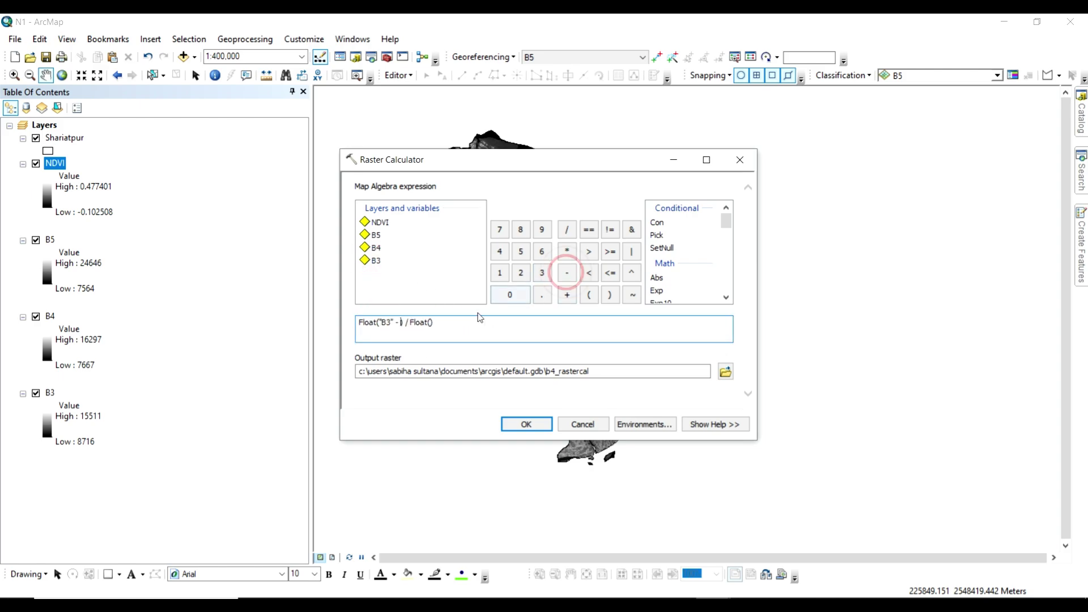
double_click(375, 235)
click(447, 322)
double_click(376, 261)
click(567, 294)
double_click(376, 234)
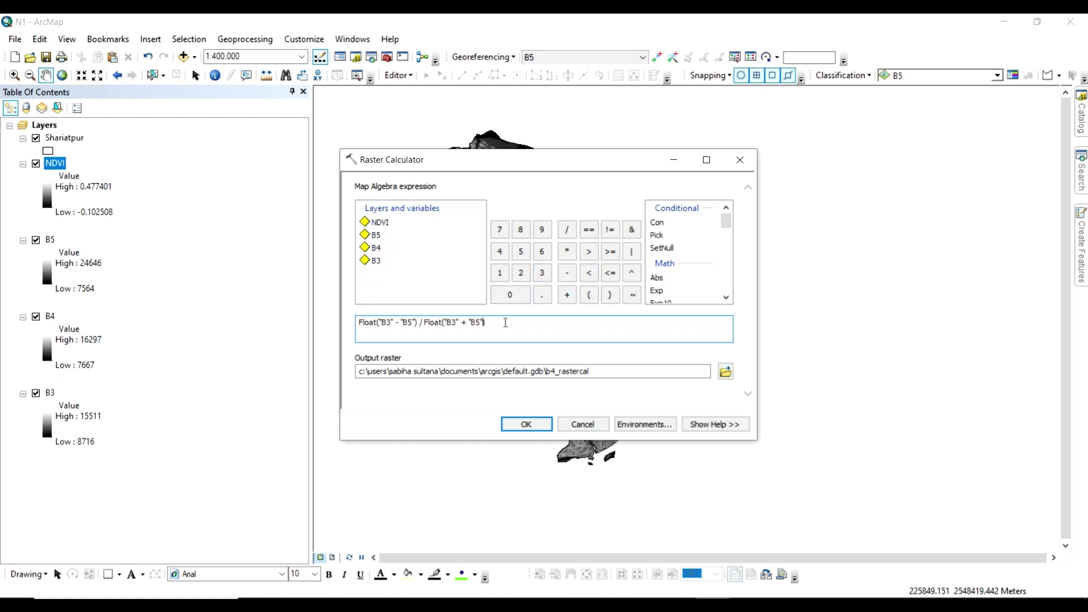
- Name the output raster NDWI in the Noakhali folder and run the calculation
click(725, 371)
click(517, 371)
text(NDWI)
click(684, 368)
click(524, 423)
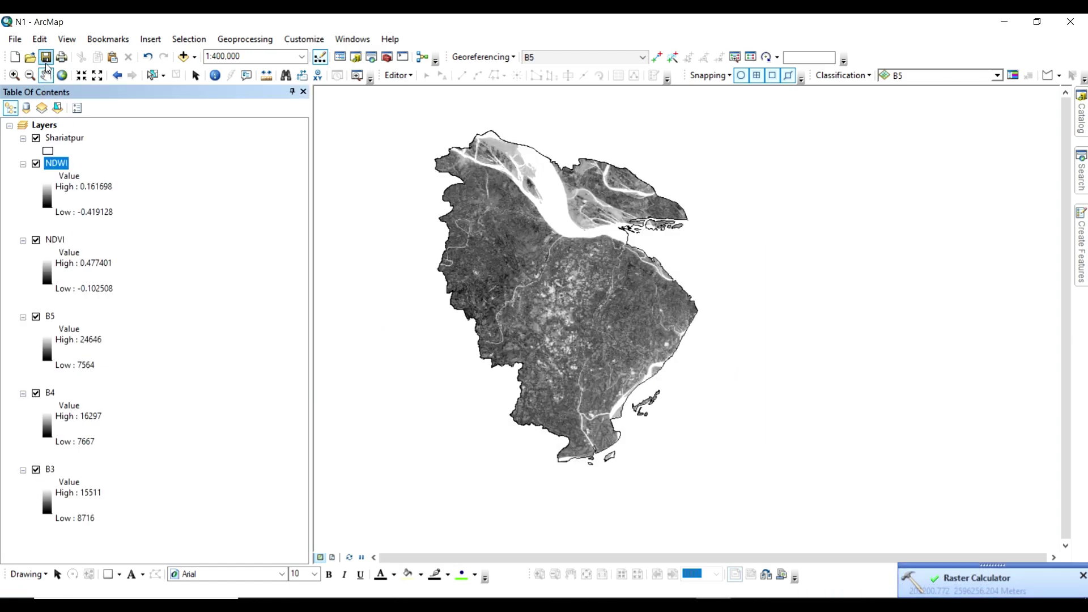
- Hide the B5, B4 and B3 layers, collapse their legends and save the map document
click(35, 316)
click(36, 393)
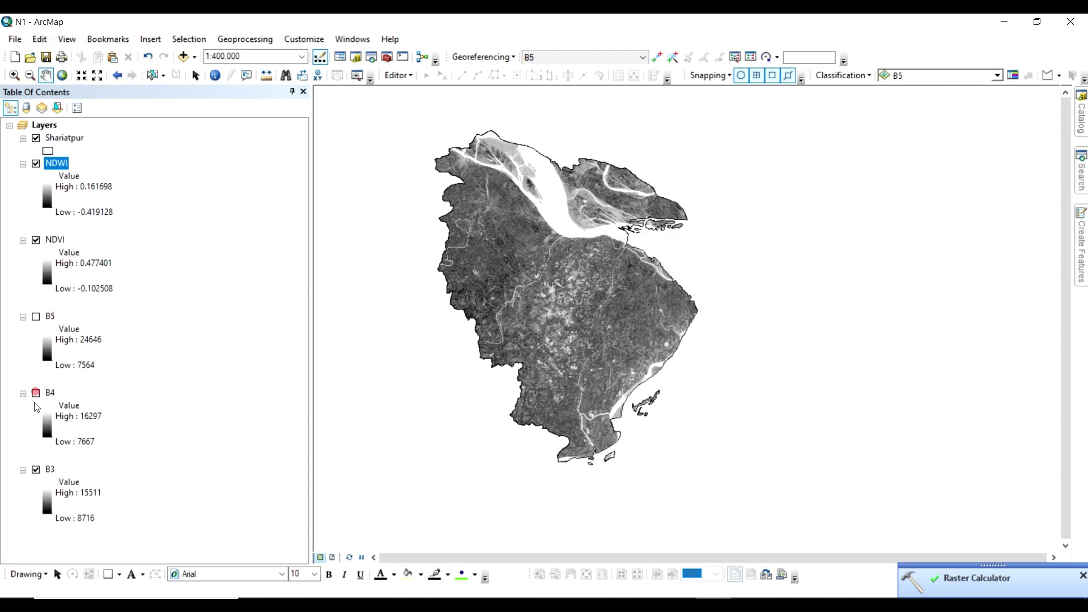
click(36, 470)
click(23, 469)
click(23, 393)
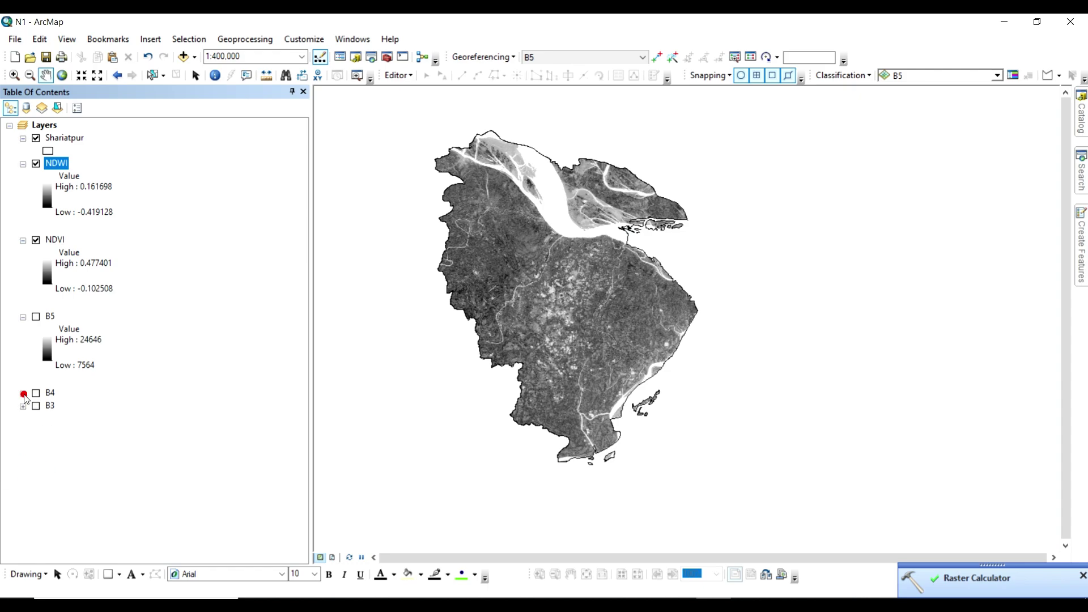
click(23, 316)
click(47, 57)
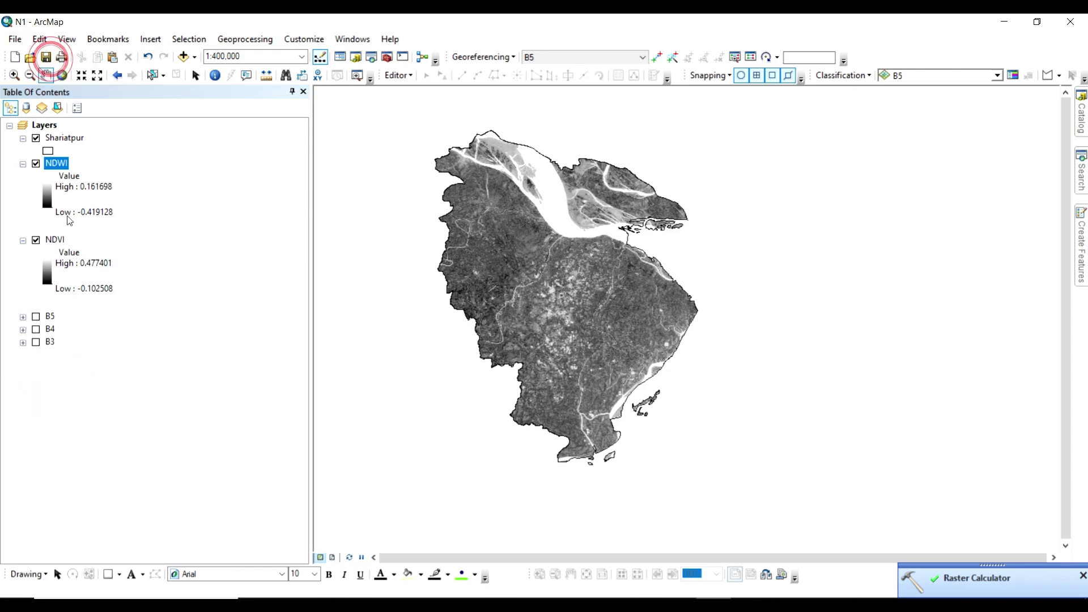
- Open the NDWI layer's properties and switch its symbology to Classified
double_click(57, 164)
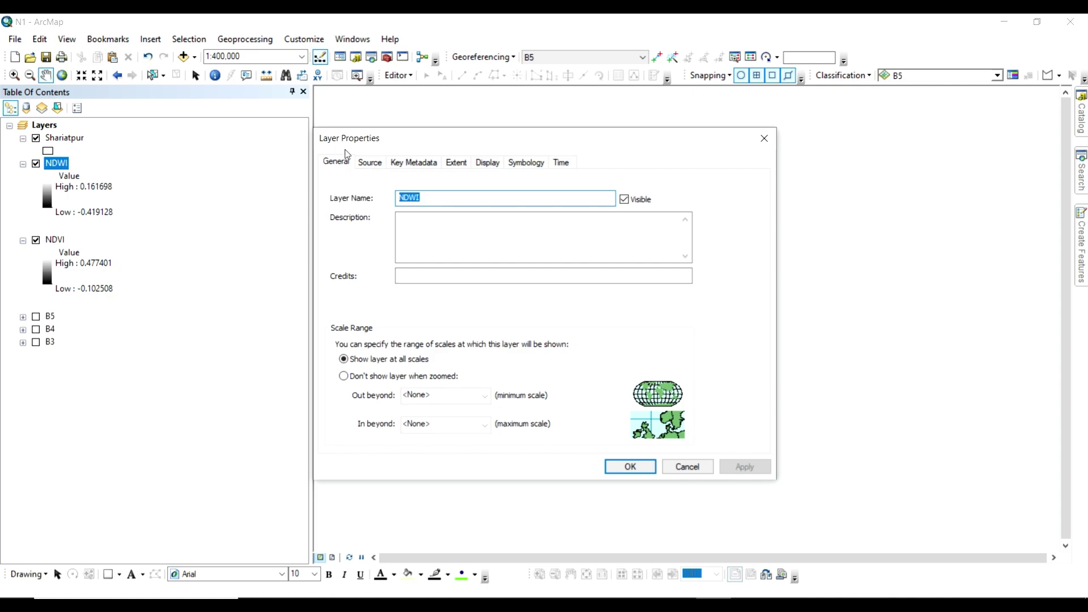
click(513, 163)
click(339, 206)
click(595, 359)
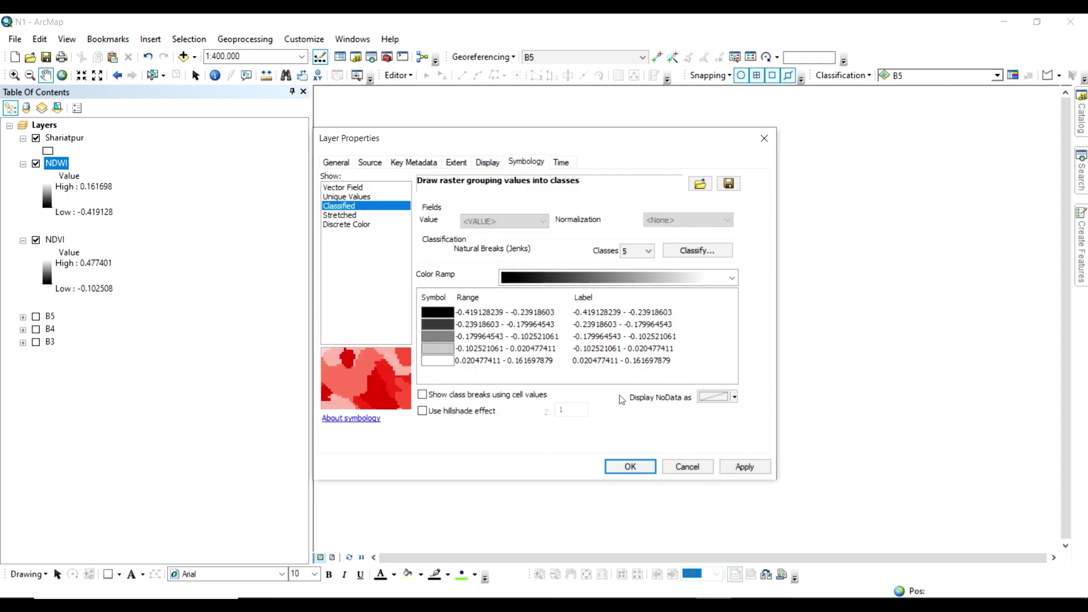
- Apply the light-to-dark blue colour ramp to the NDWI classes and accept the layer properties
click(595, 277)
click(635, 290)
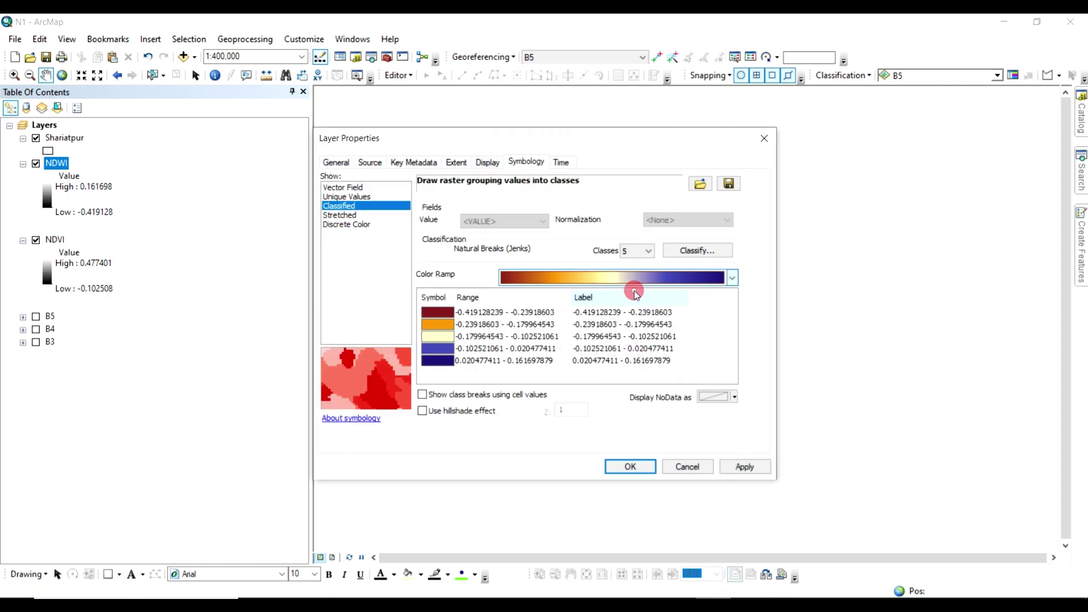
click(634, 278)
scroll(627, 180, up, 3)
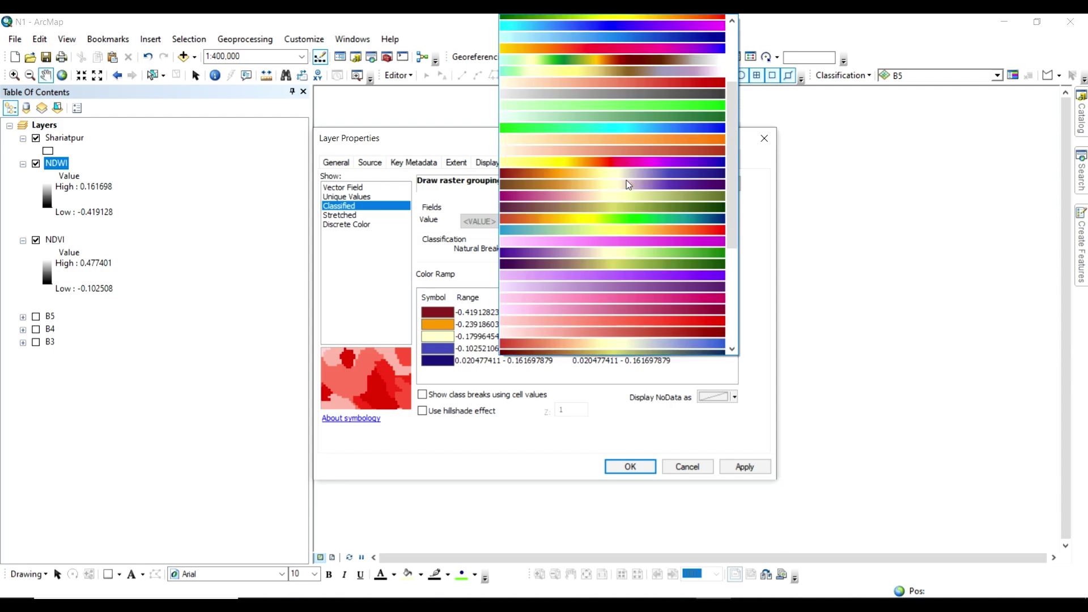
click(631, 52)
drag(660, 139, 329, 111)
click(405, 437)
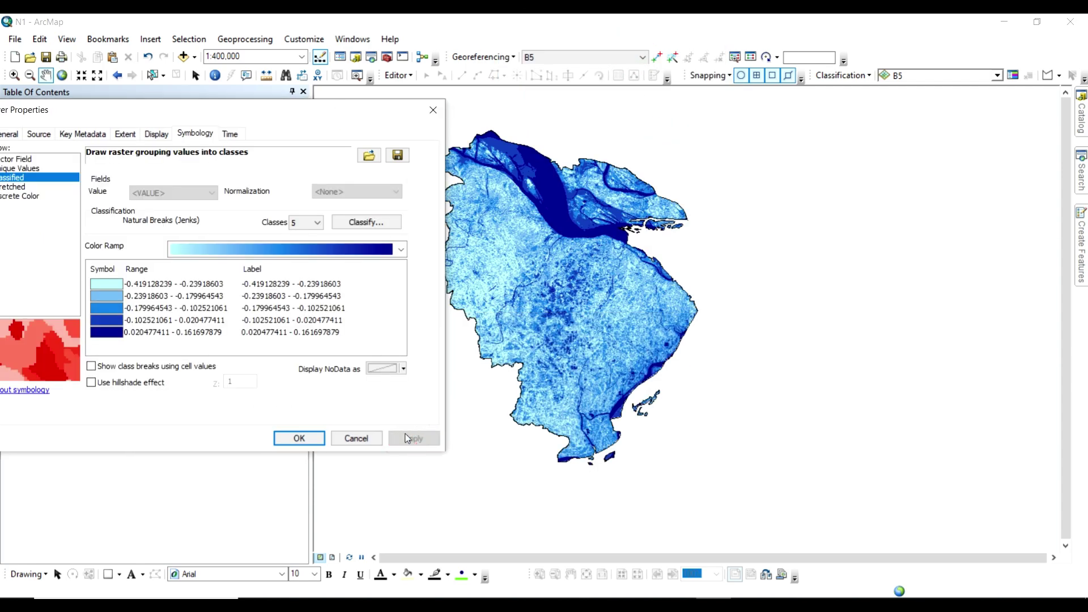
click(306, 438)
- Display the NDVI layer as Classified with the white-to-dark-green colour ramp and apply the symbology
double_click(55, 252)
click(614, 315)
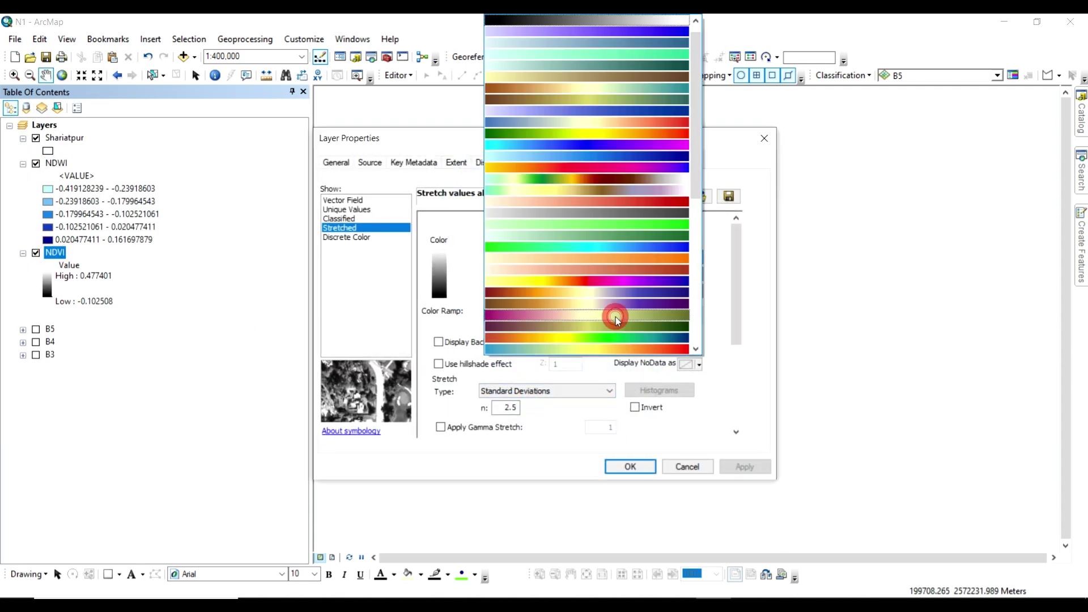
click(338, 218)
click(609, 365)
click(595, 290)
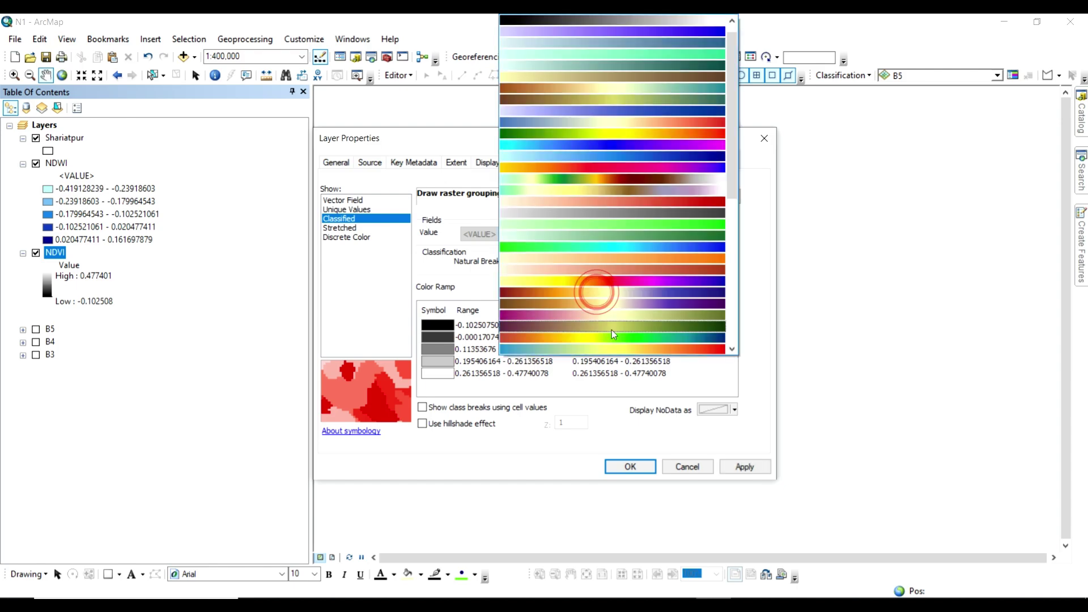
click(602, 233)
click(745, 467)
click(630, 466)
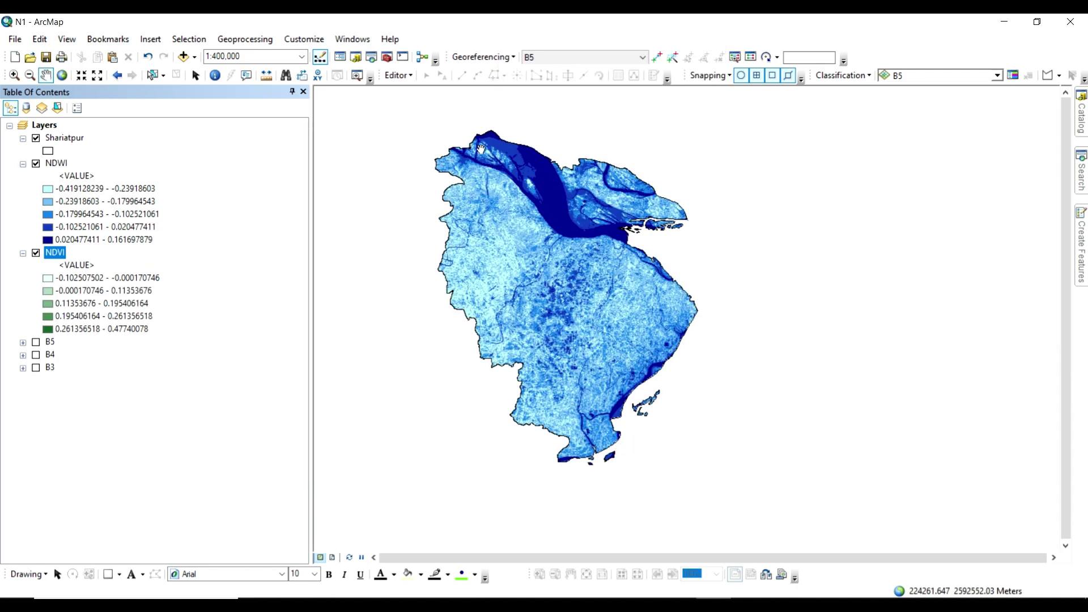
- Hide the NDWI layer to reveal the NDVI map and save the document
click(35, 164)
drag(524, 261, 624, 271)
click(45, 55)
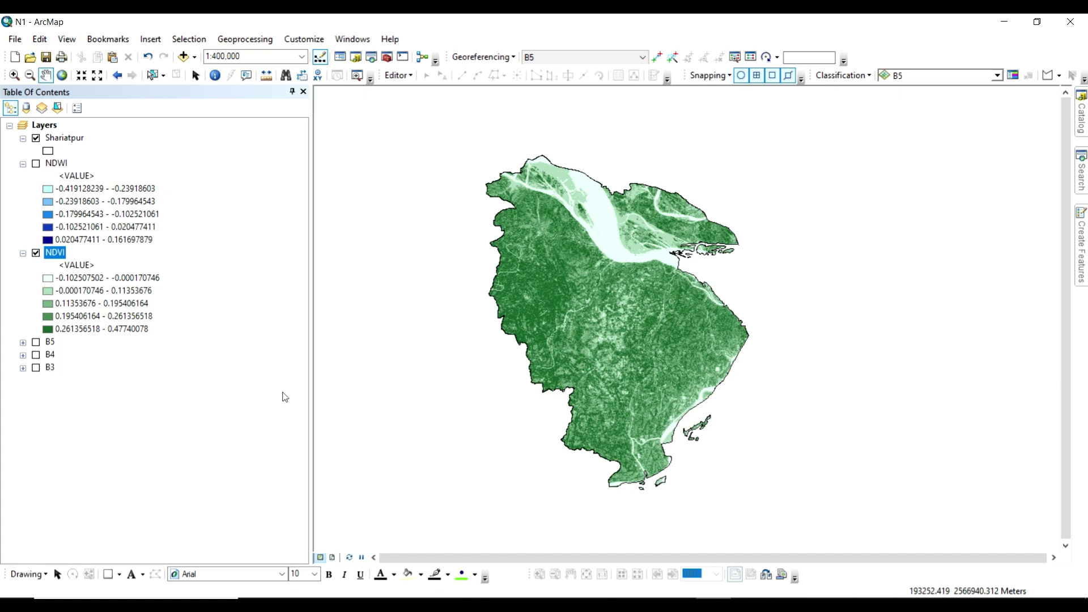
- Hide the NDVI layer and collapse the legends of the NDVI and NDWI layers
click(36, 254)
click(23, 254)
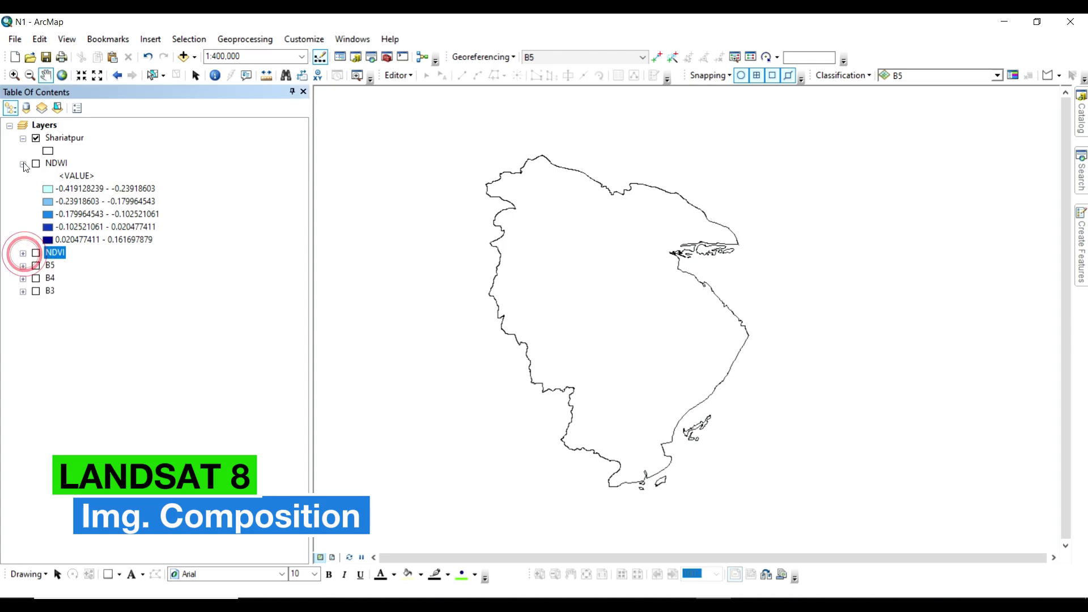
click(22, 164)
click(138, 207)
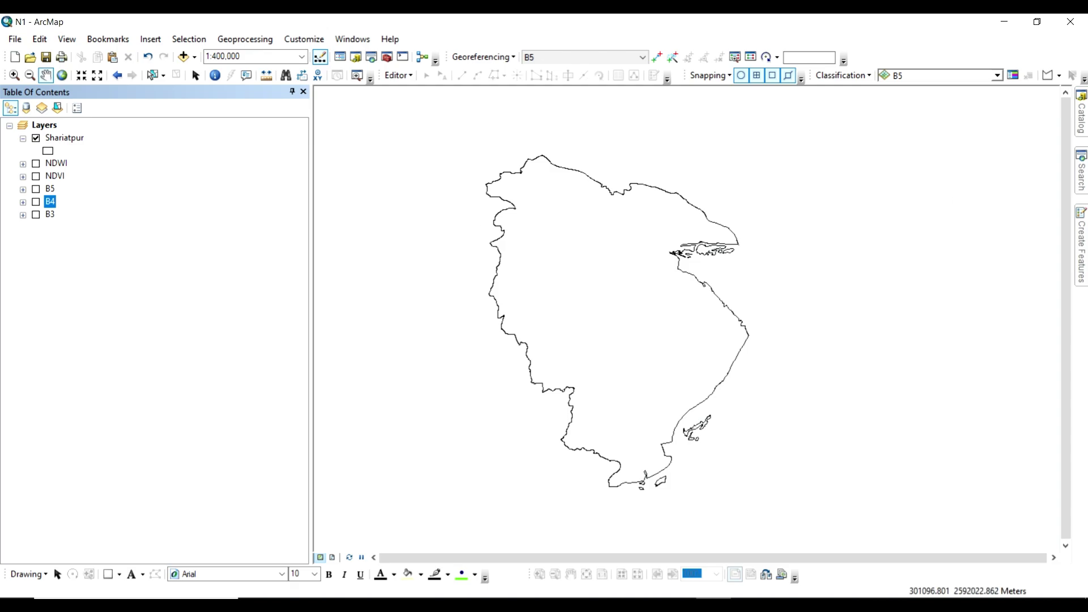
click(127, 245)
click(12, 185)
- Add the Landsat 8 rasters SR_B1, SR_B2, SR_B6 and SR_B7 to the map
click(184, 56)
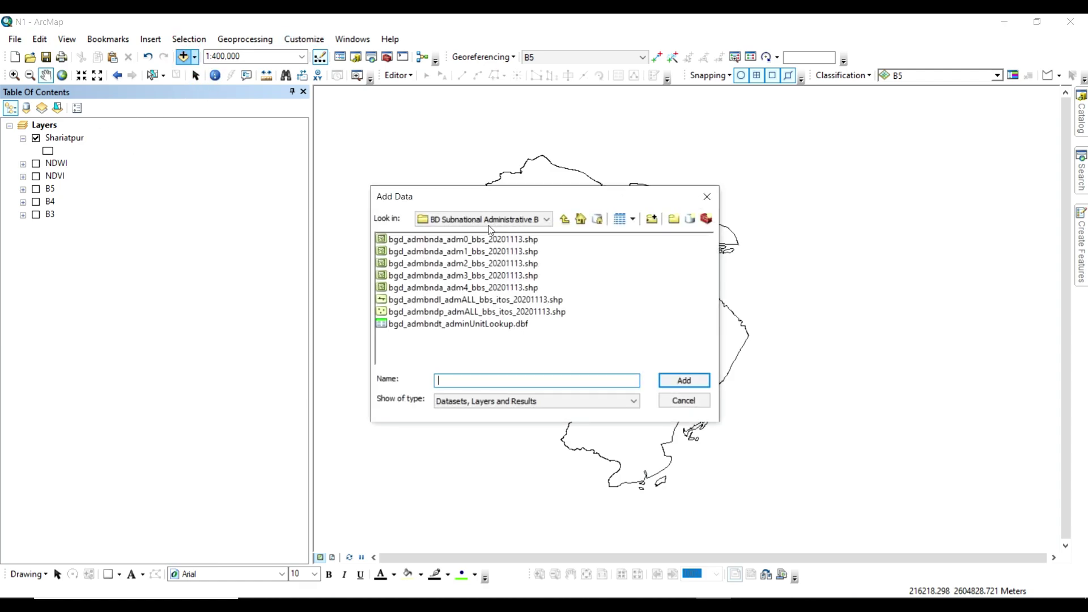
click(486, 219)
click(485, 242)
double_click(524, 298)
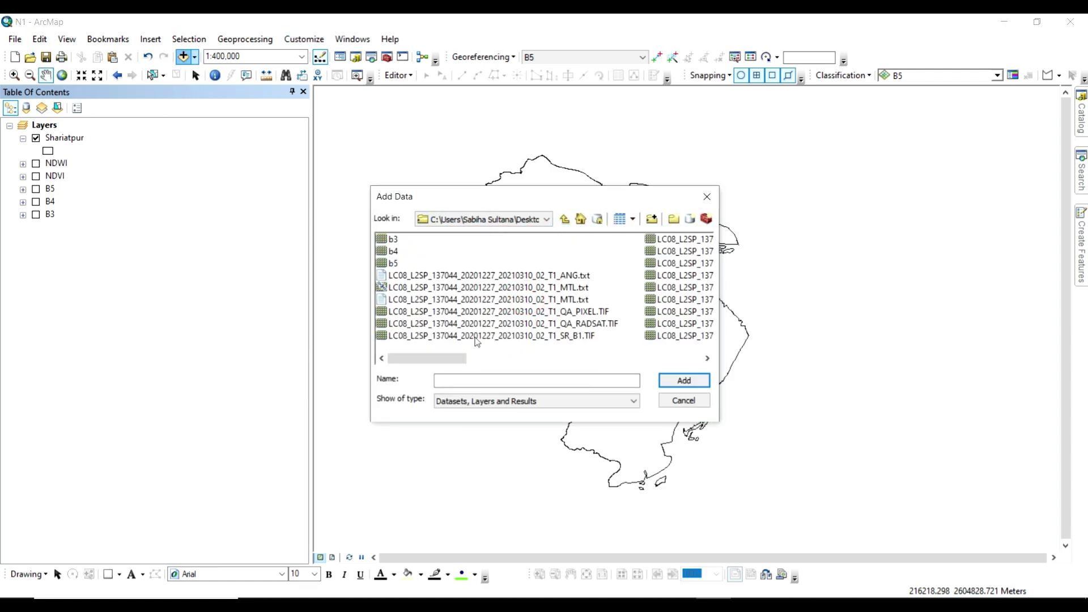
click(534, 336)
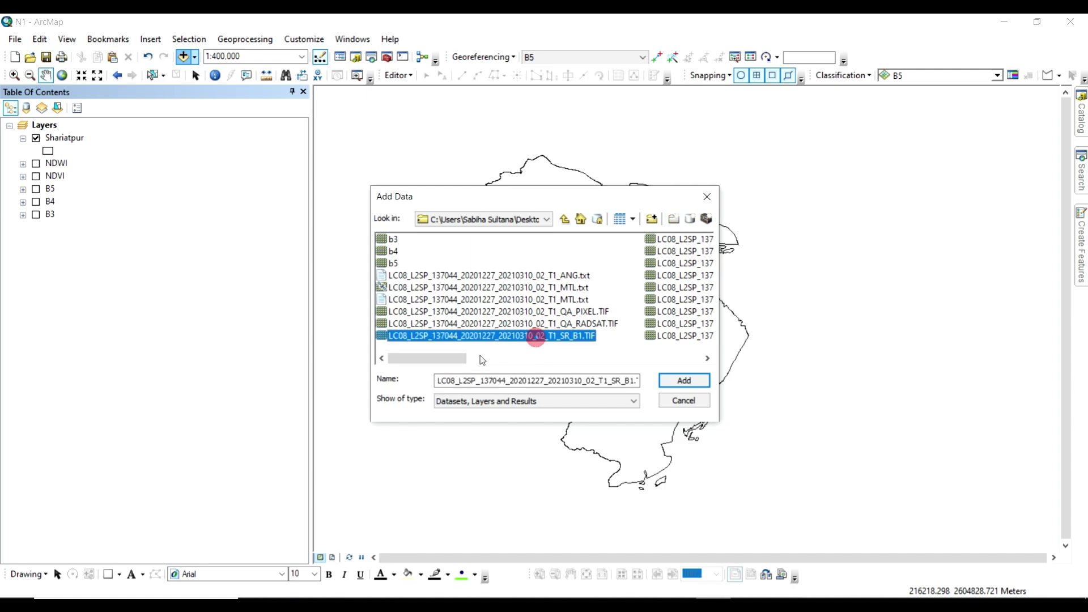
click(478, 358)
ctrl+click(553, 239)
ctrl+click(565, 287)
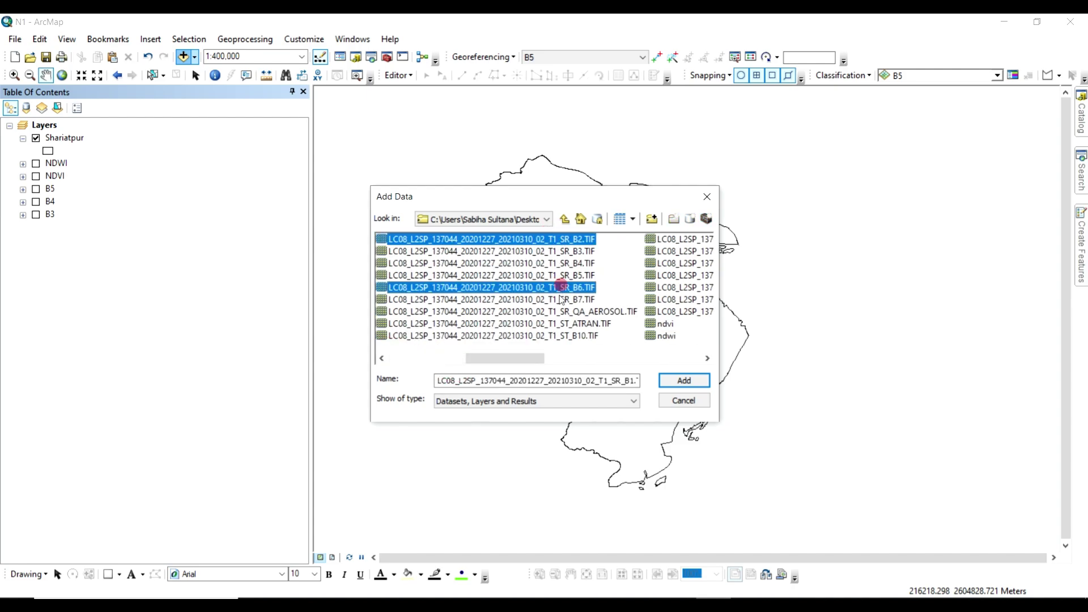
ctrl+click(575, 299)
click(684, 380)
click(196, 441)
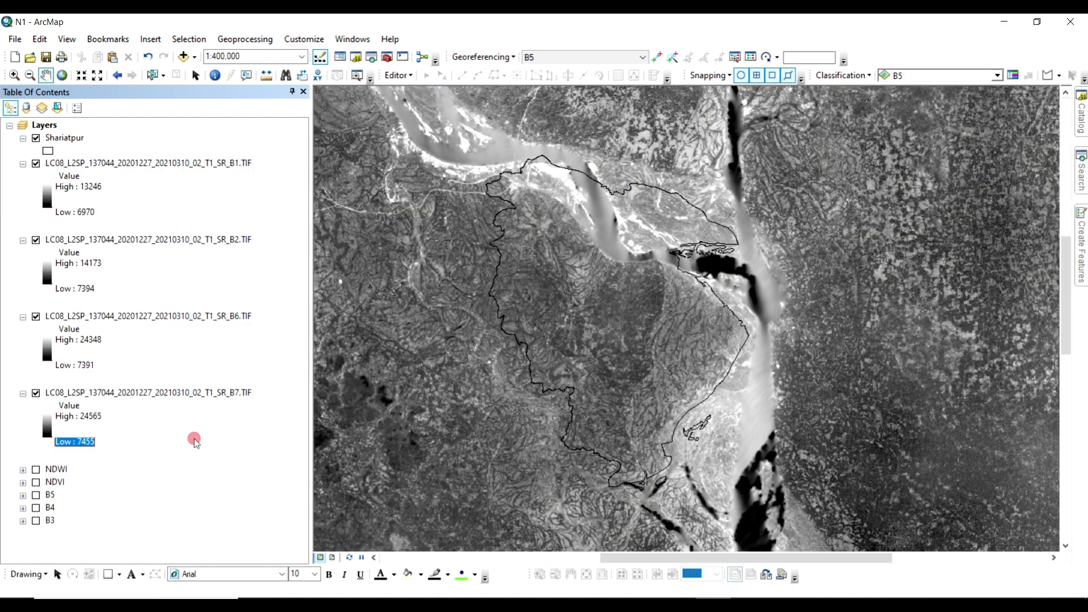
- Search the tools for "extract by mask" and open the Spatial Analyst Extract by Mask tool
click(111, 168)
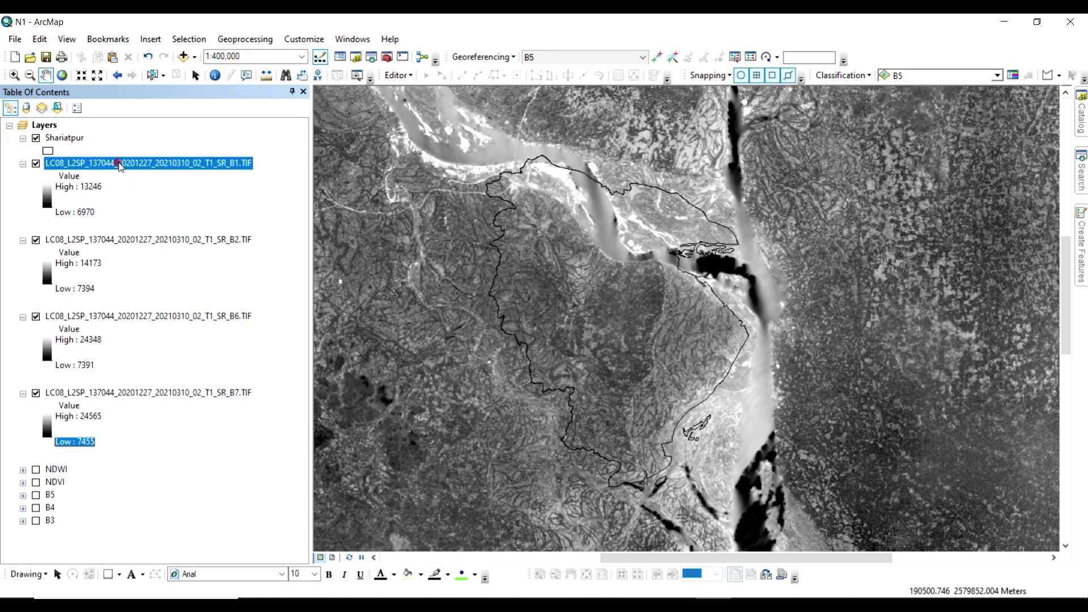
click(1082, 172)
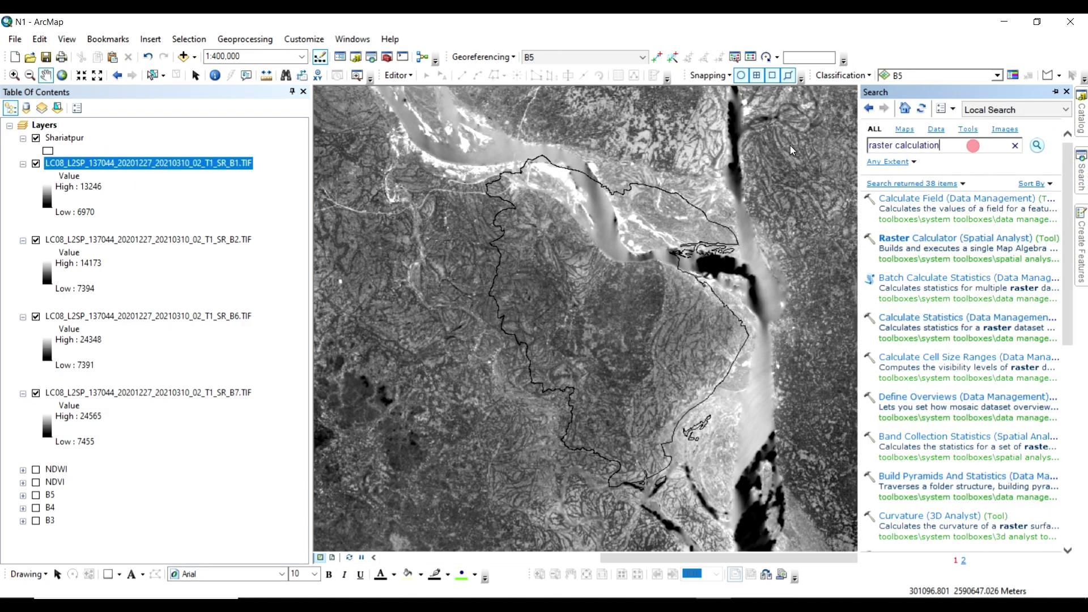
drag(970, 145, 730, 146)
key(BackSpace)
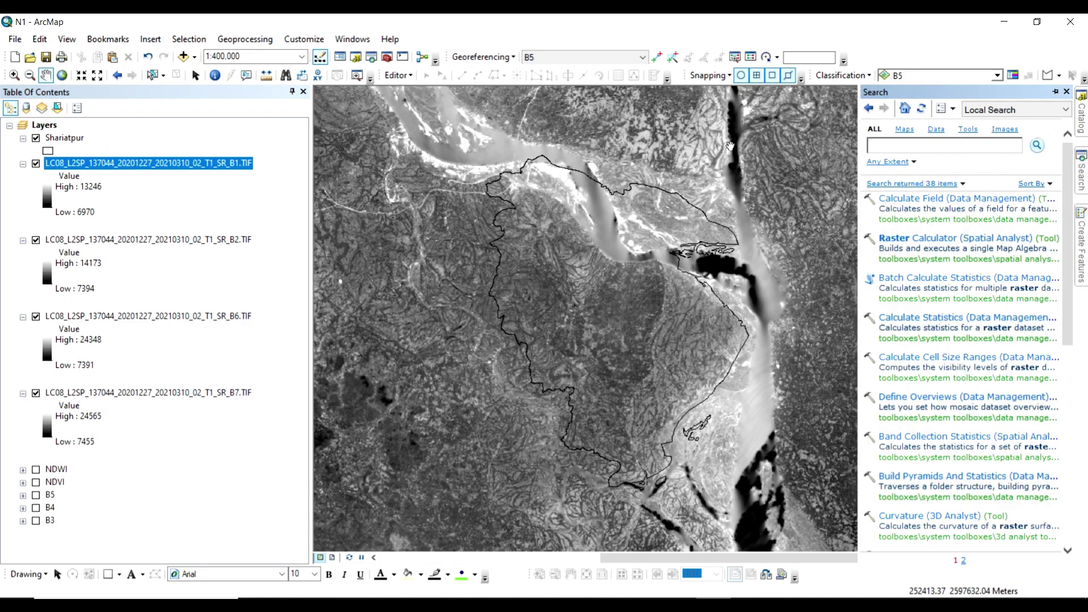
text(extract by msk)
key(Return)
click(935, 197)
- Set the SR_B1 raster as the extraction input and Shariatpur as the feature mask
click(704, 200)
click(559, 214)
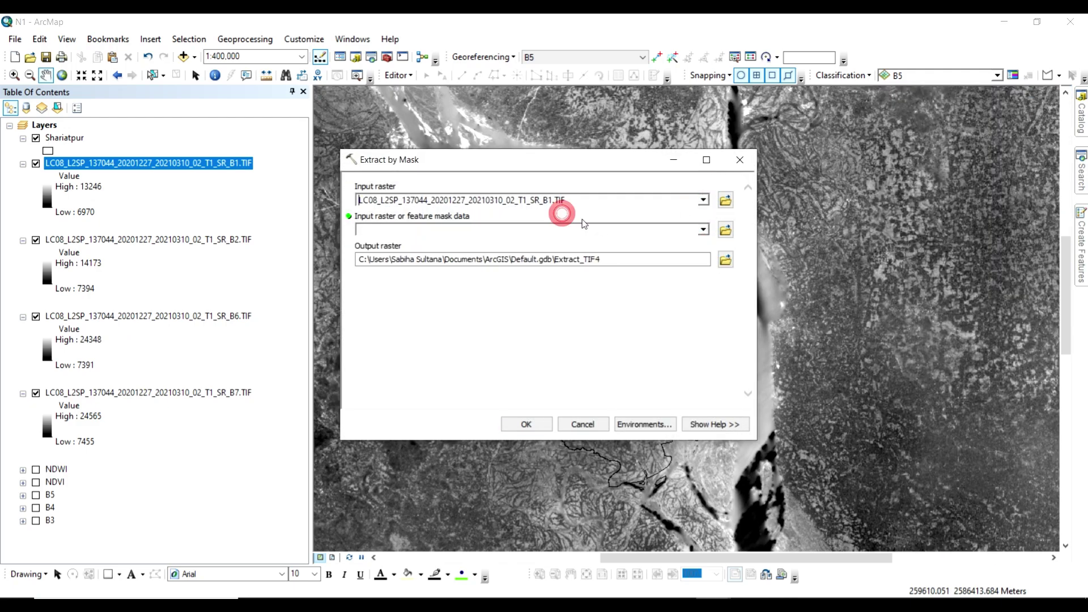
click(703, 230)
click(404, 242)
- Name the output raster B1 in the Noakhali folder and run the extraction
click(725, 259)
text(B)
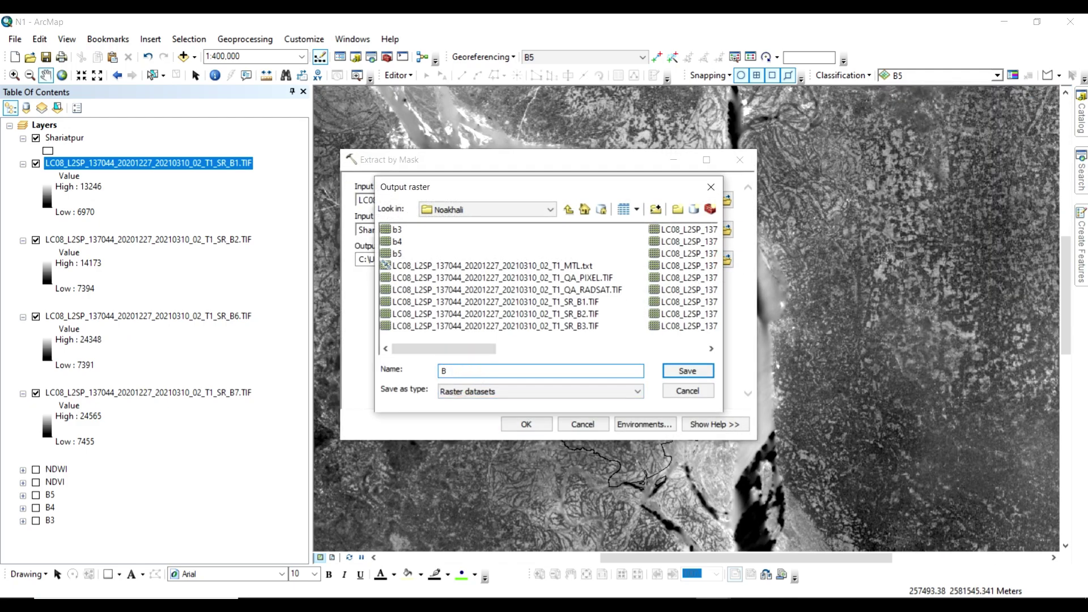
text(1)
click(682, 370)
click(526, 423)
- Reopen Extract by Mask with the SR_B2 raster as input and Shariatpur as the feature mask
click(1081, 173)
click(950, 195)
click(701, 200)
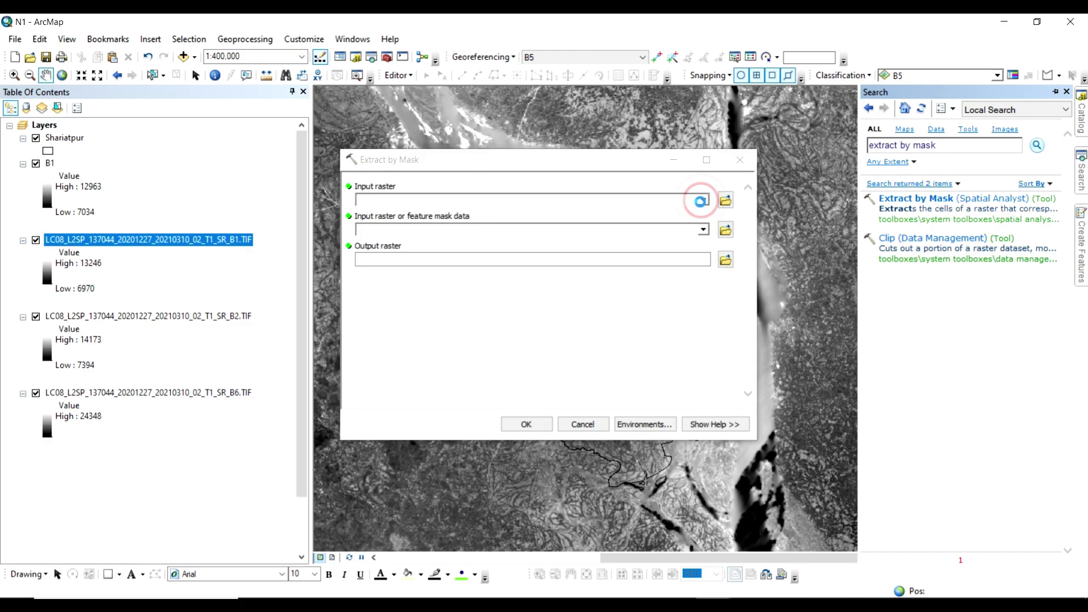
click(570, 224)
click(703, 229)
click(400, 240)
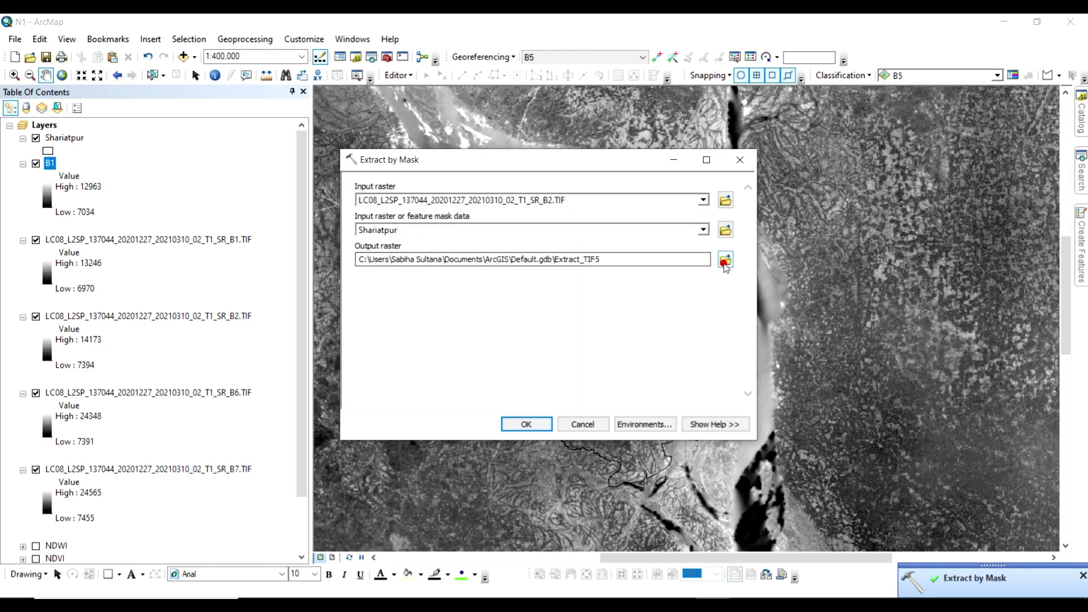
- Name the output raster B2 in the Noakhali folder and run the extraction
click(726, 260)
text(B2)
click(684, 370)
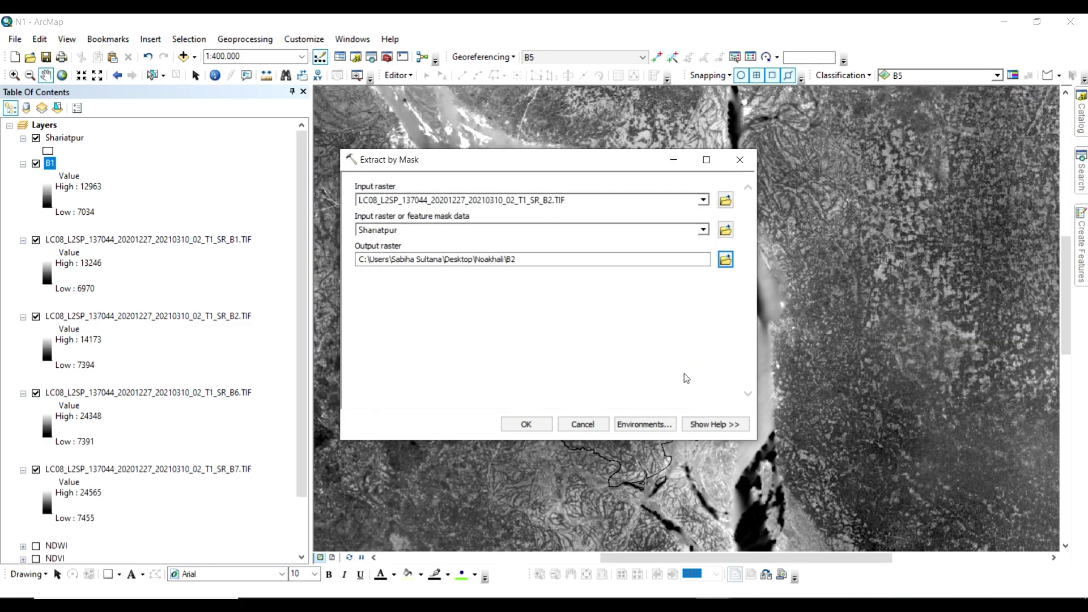
click(526, 424)
- Reopen Extract by Mask with the SR_B6 raster as input and Shariatpur as the feature mask
click(1081, 173)
click(916, 198)
click(703, 199)
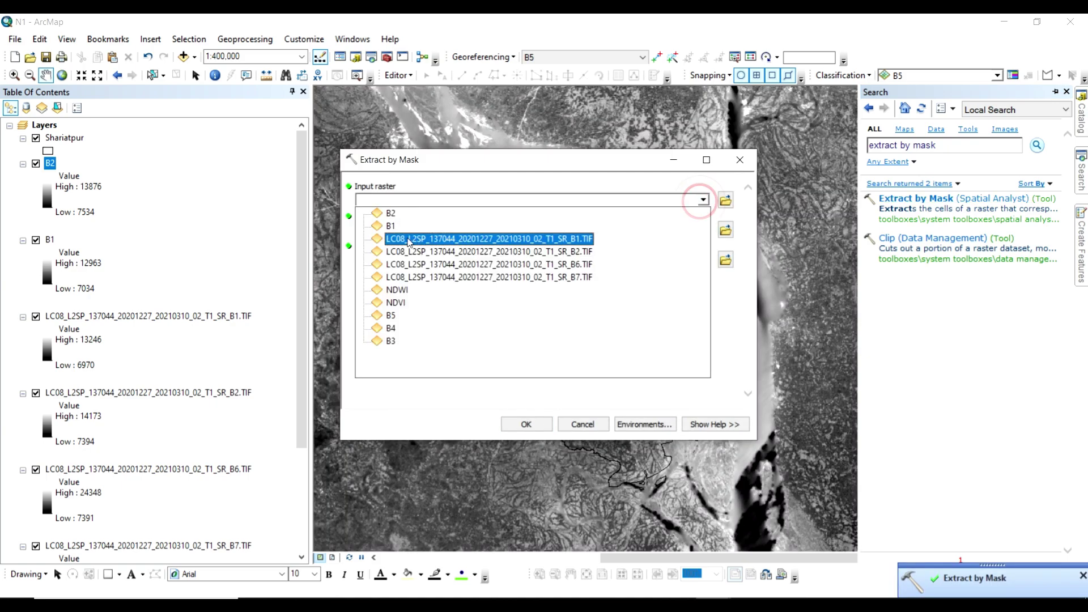
click(493, 264)
click(703, 230)
click(409, 243)
- Save the output raster as B6 in the Noakhali folder and run the extraction
click(725, 260)
click(469, 369)
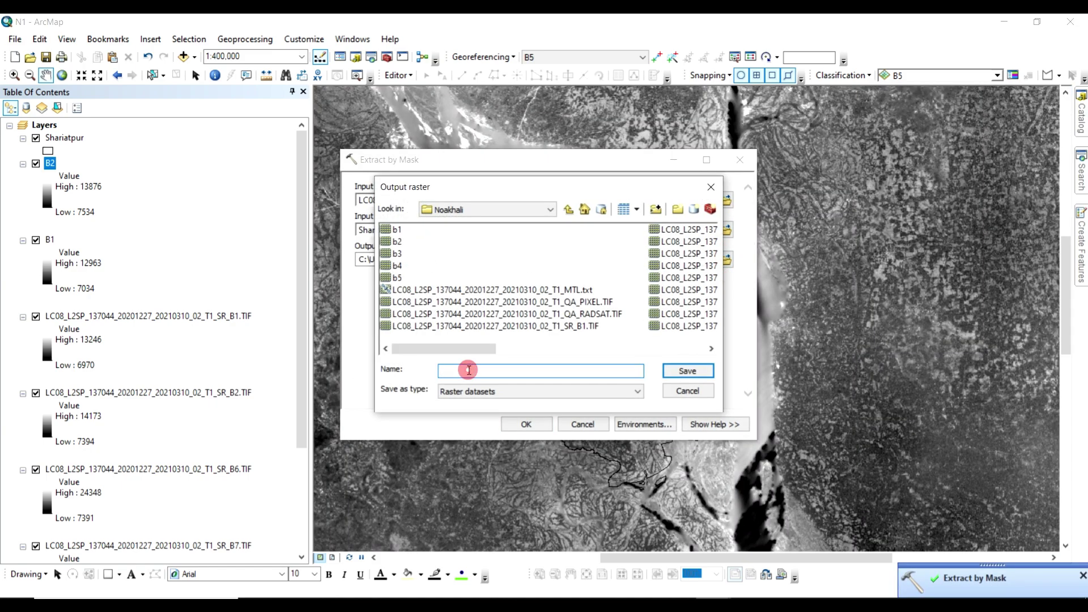
text(B6)
drag(430, 186, 602, 148)
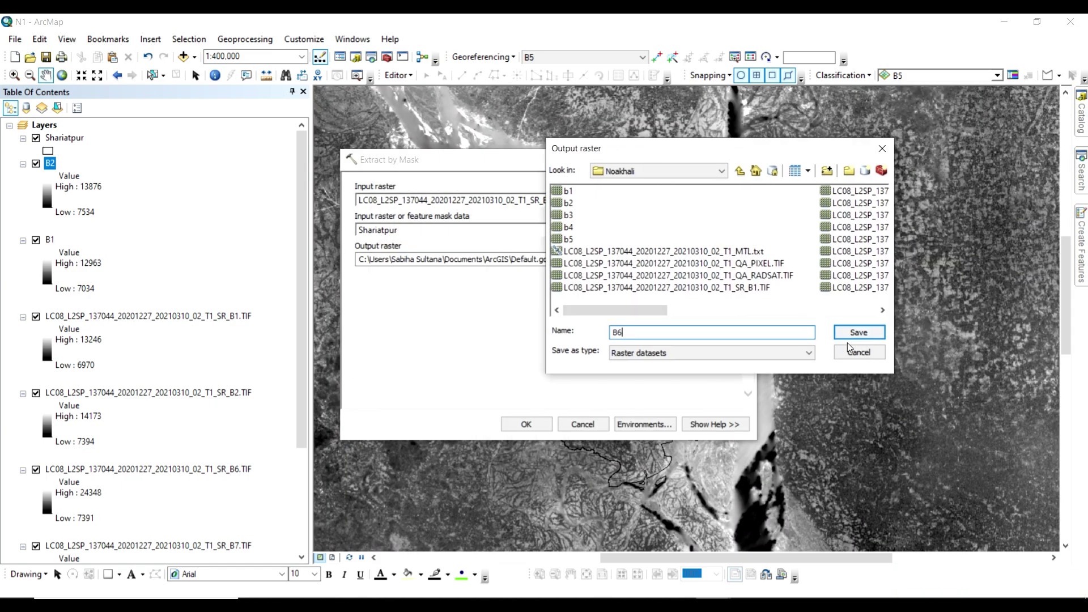
click(853, 335)
click(526, 424)
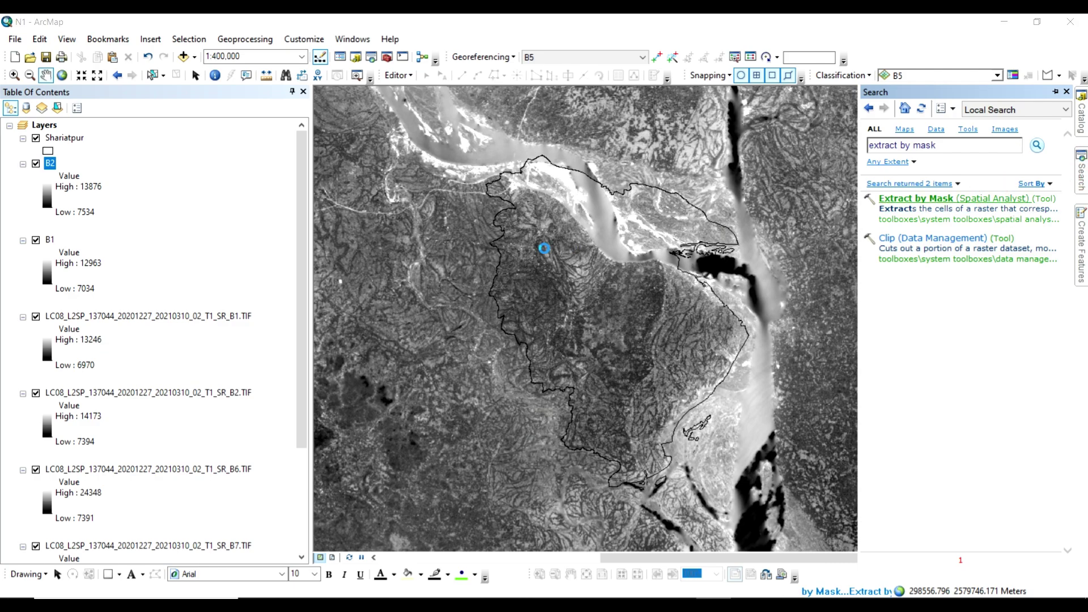
- Reopen Extract by Mask with Shariatpur as the feature mask and the SR_B7 raster as input
click(916, 197)
click(703, 230)
click(408, 243)
click(703, 199)
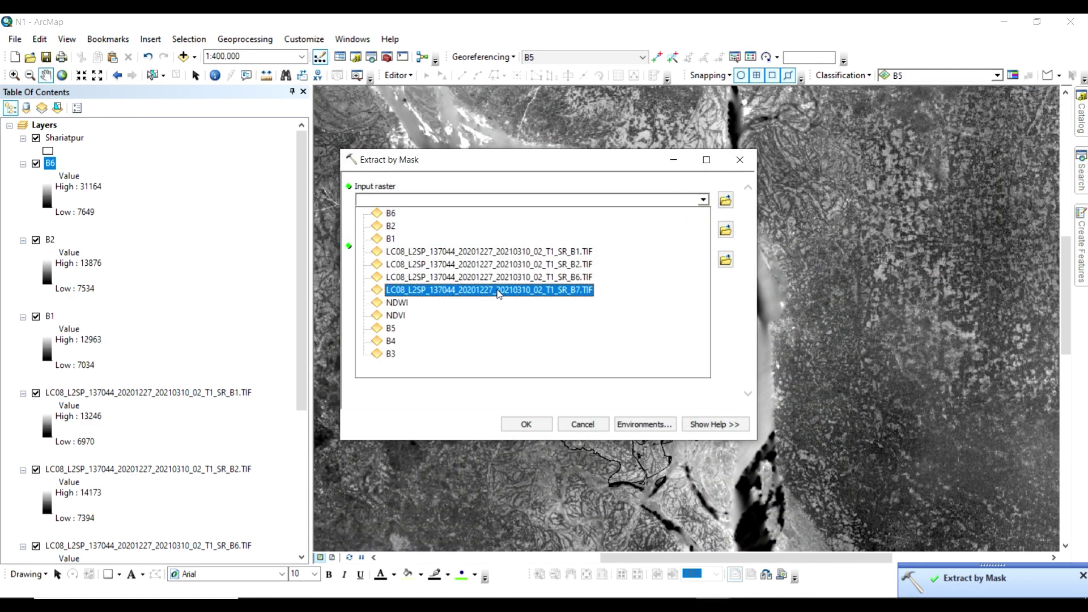
click(498, 291)
- Name the output raster B7 in the Noakhali folder and run the extraction
click(726, 260)
text(B)
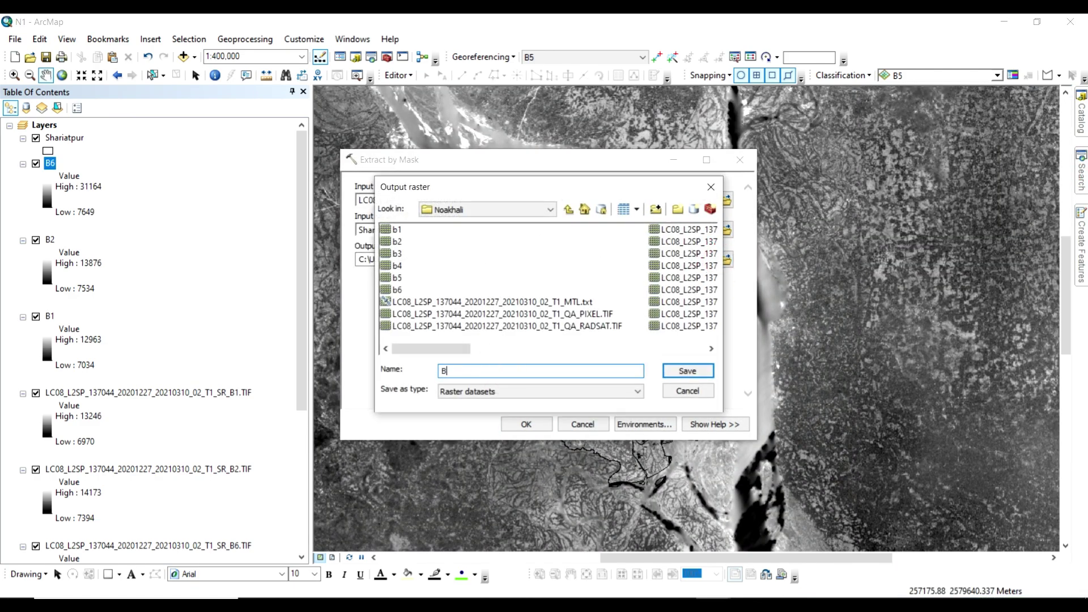
text(7)
click(686, 370)
click(527, 424)
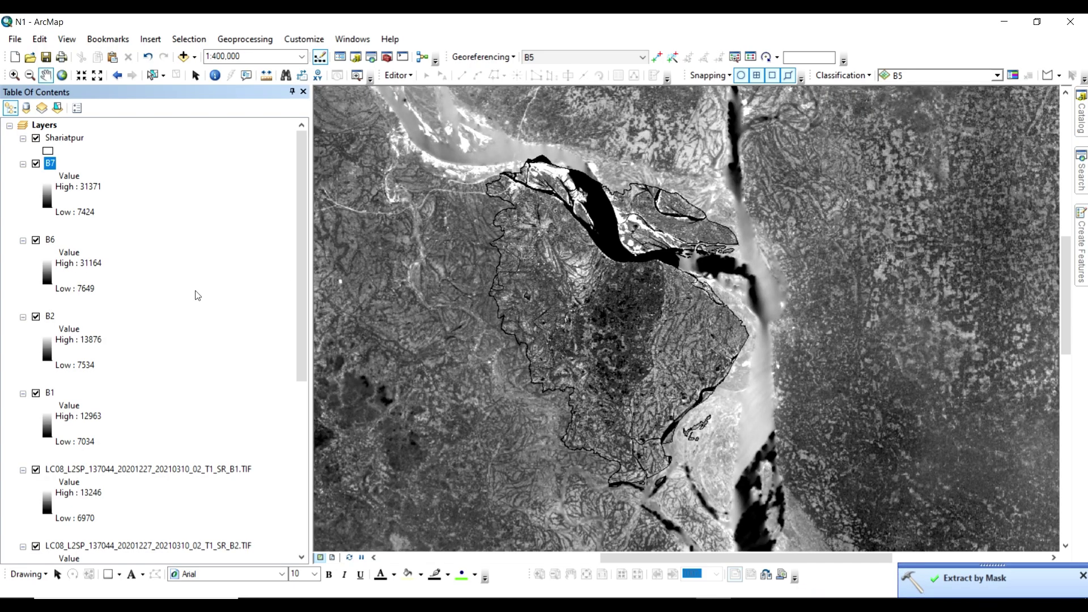
- Remove the original SR_B1, SR_B2 and SR_B6 rasters from the map layers
scroll(197, 294, down, 5)
click(64, 320)
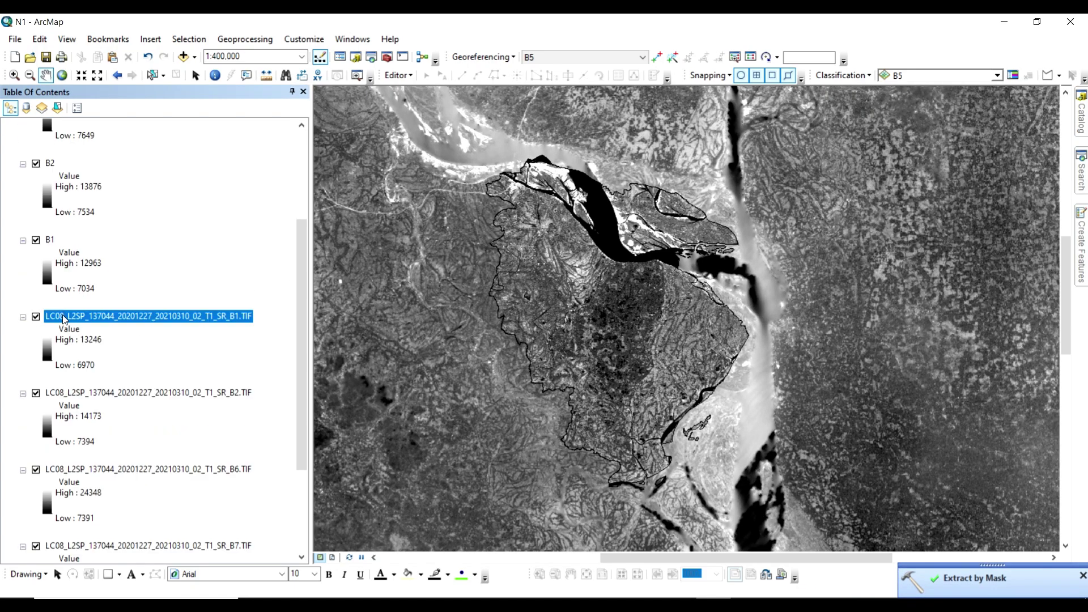
shift+click(92, 469)
right_click(95, 467)
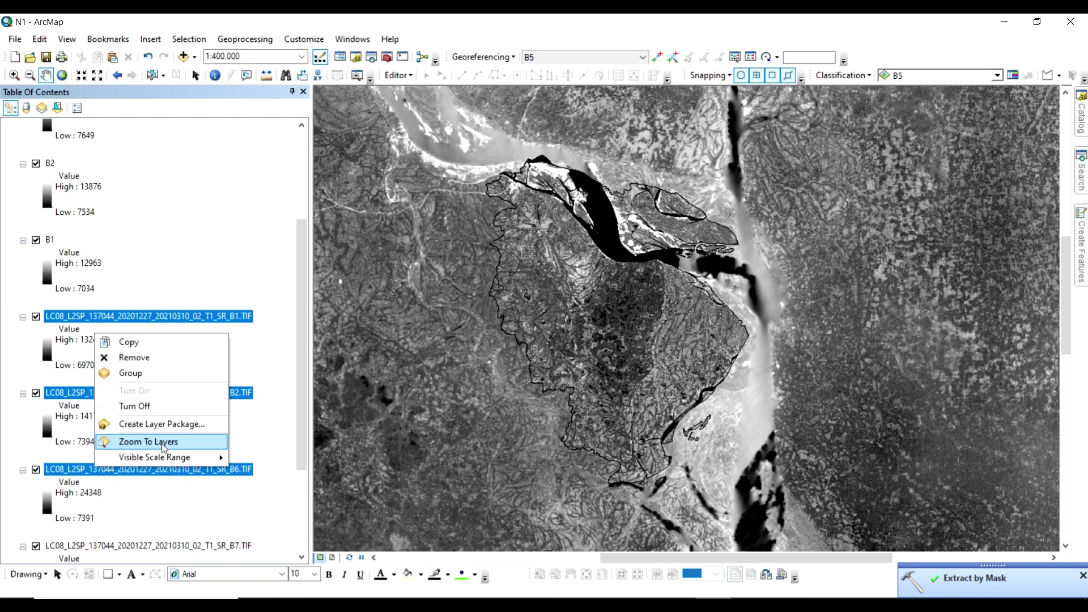
click(146, 358)
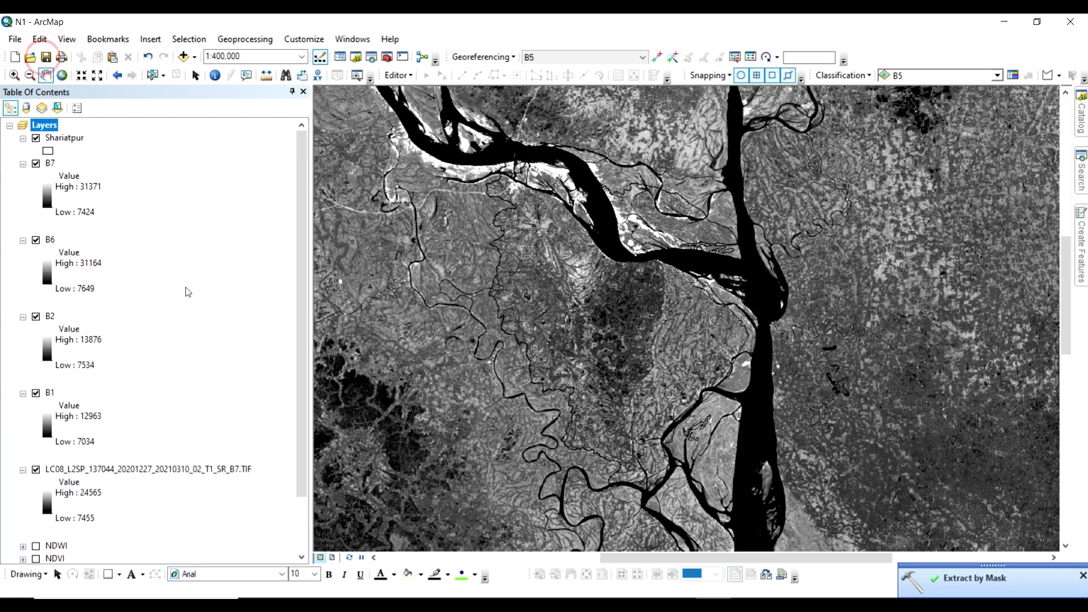
- Collapse the legends of the SR_B7, B1, B2, B6 and B7 raster layers
scroll(188, 292, down, 2)
scroll(188, 291, up, 1)
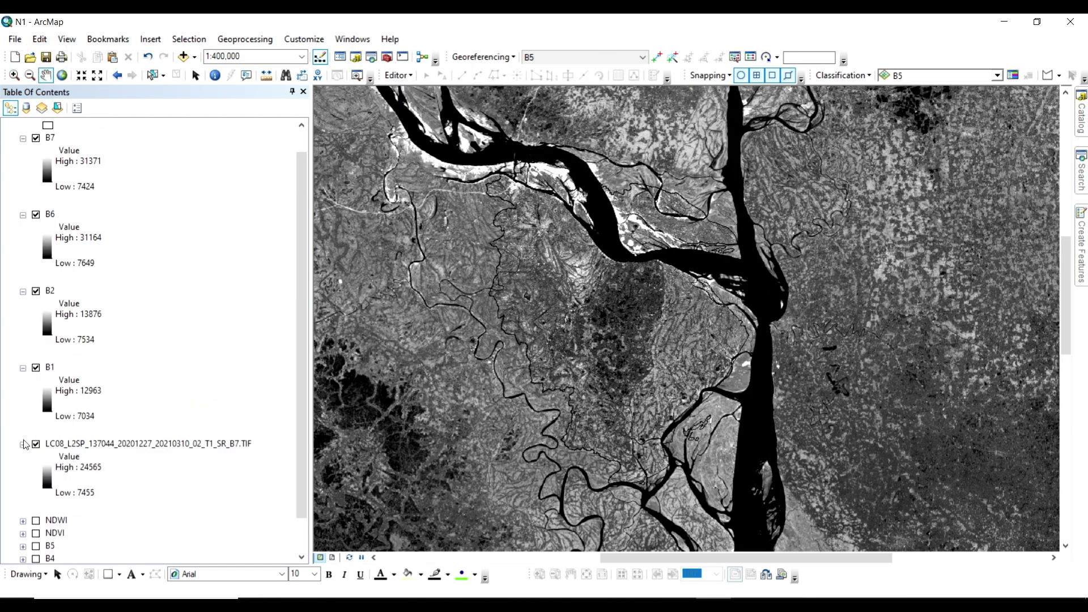
click(23, 444)
click(22, 393)
click(24, 316)
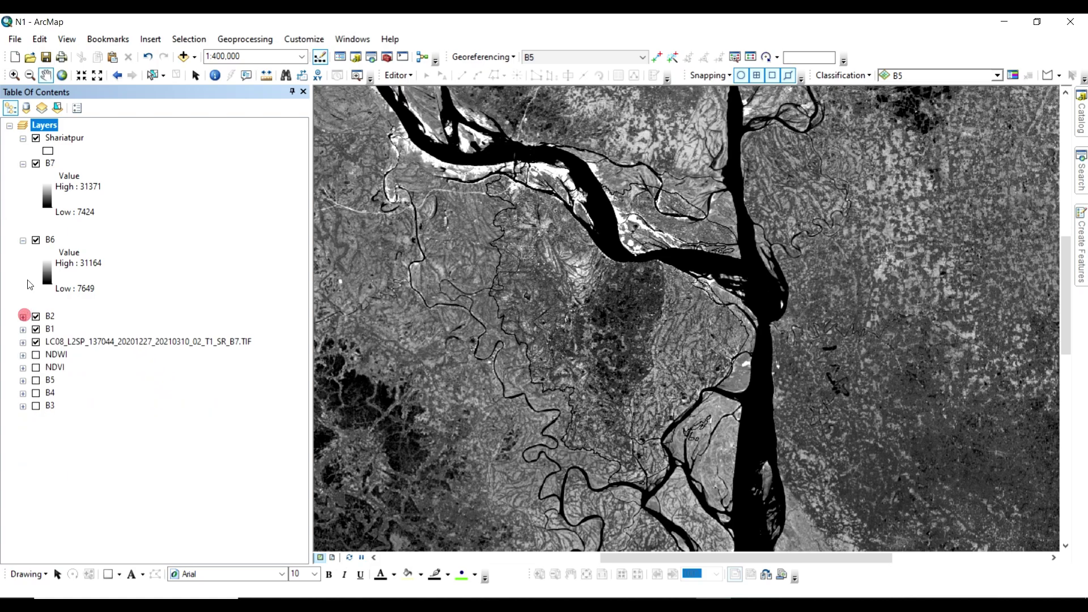
click(23, 240)
click(22, 164)
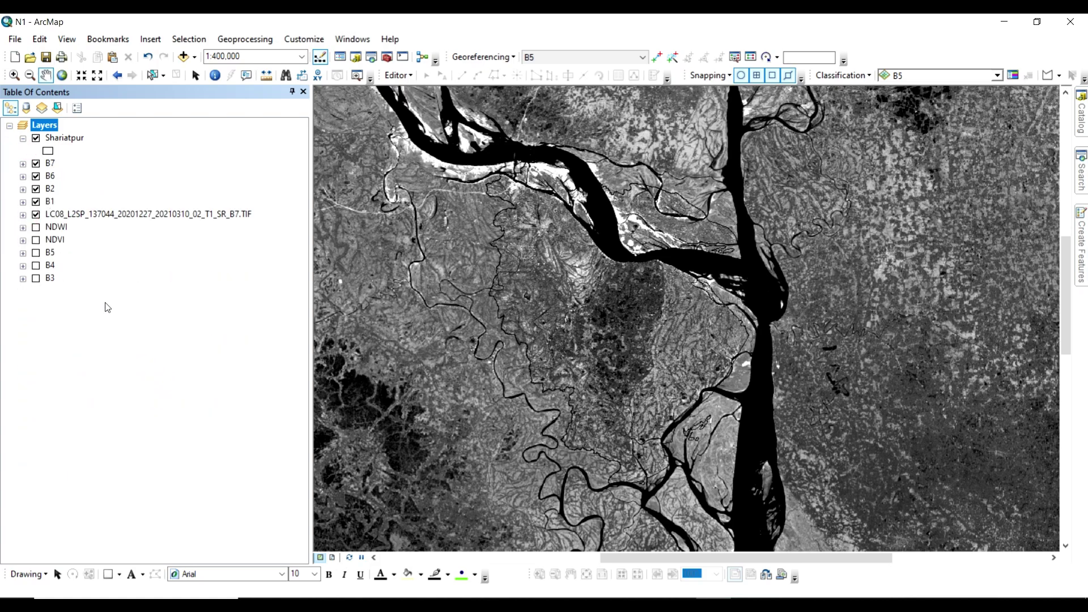
- Turn off the SR_B7, B1, B2, B6 and B7 layers, leaving only the Shariatpur boundary displayed
click(36, 215)
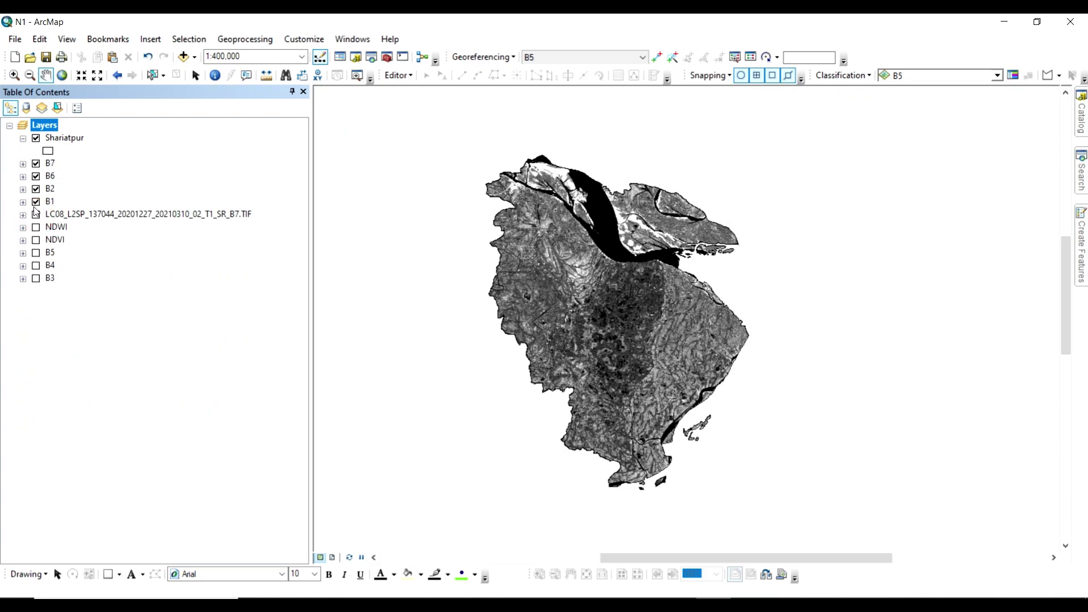
click(34, 202)
click(36, 189)
click(36, 176)
click(36, 164)
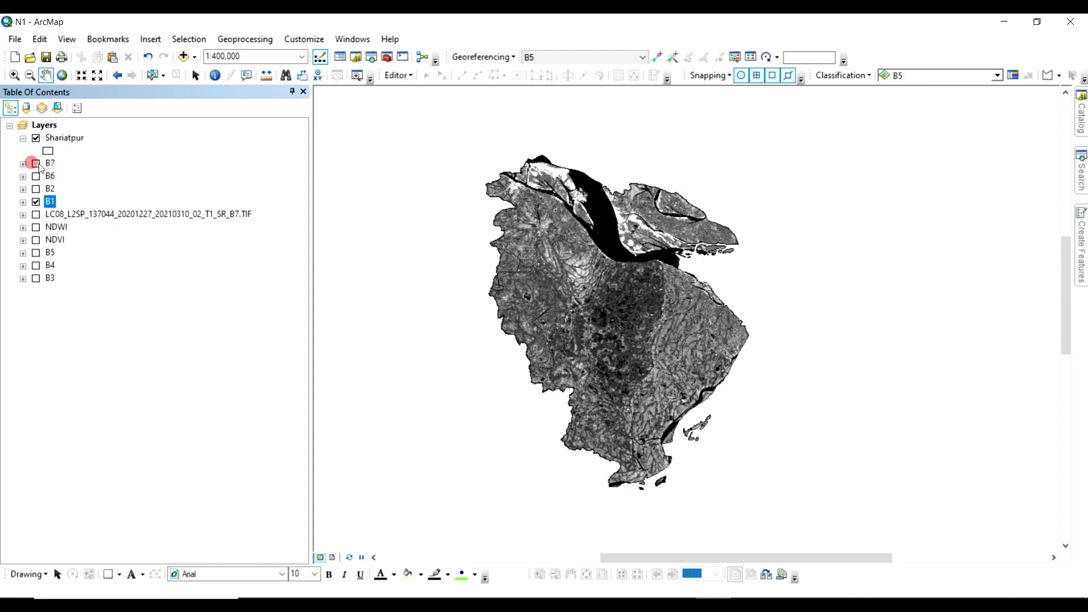
click(36, 202)
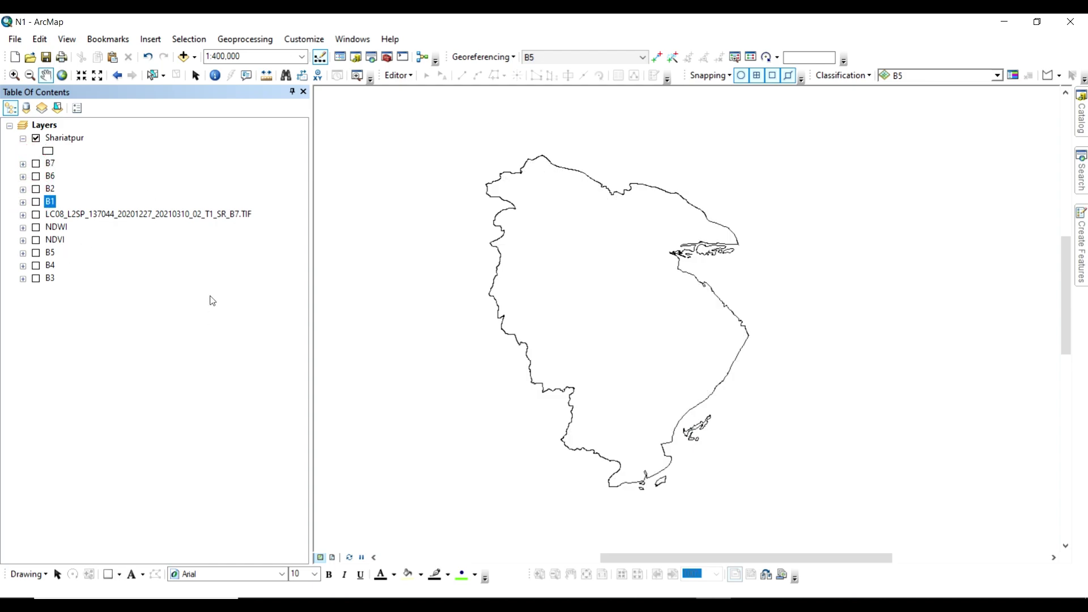
- Search the tools for "Composite Bands" and open the Data Management Composite Bands tool
click(1081, 170)
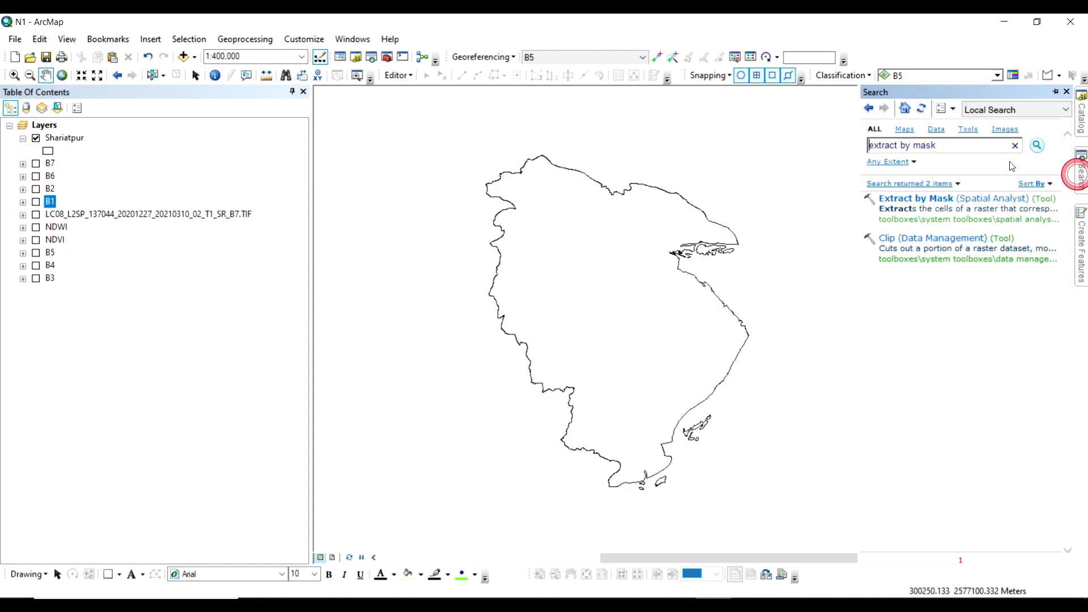
triple_click(967, 145)
key(BackSpace)
text(Composite Ban)
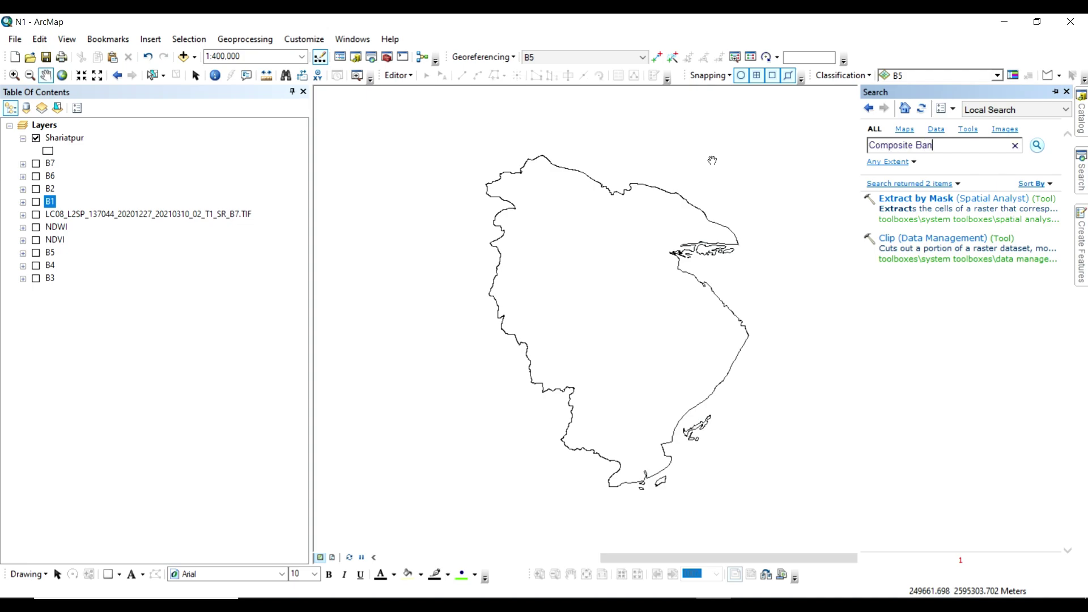
text(ds)
key(Return)
right_click(939, 196)
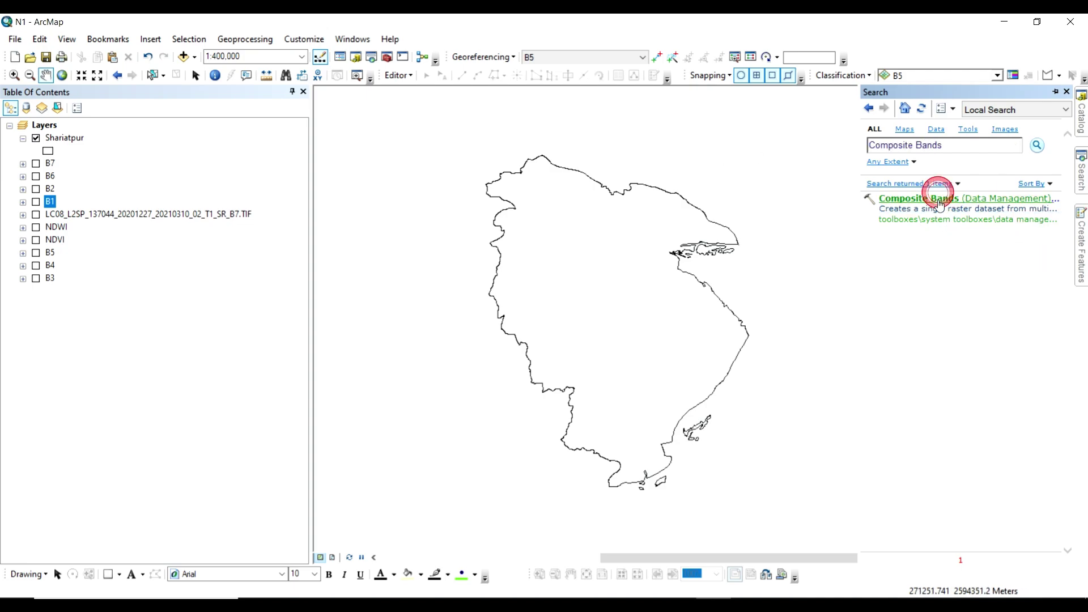
click(996, 272)
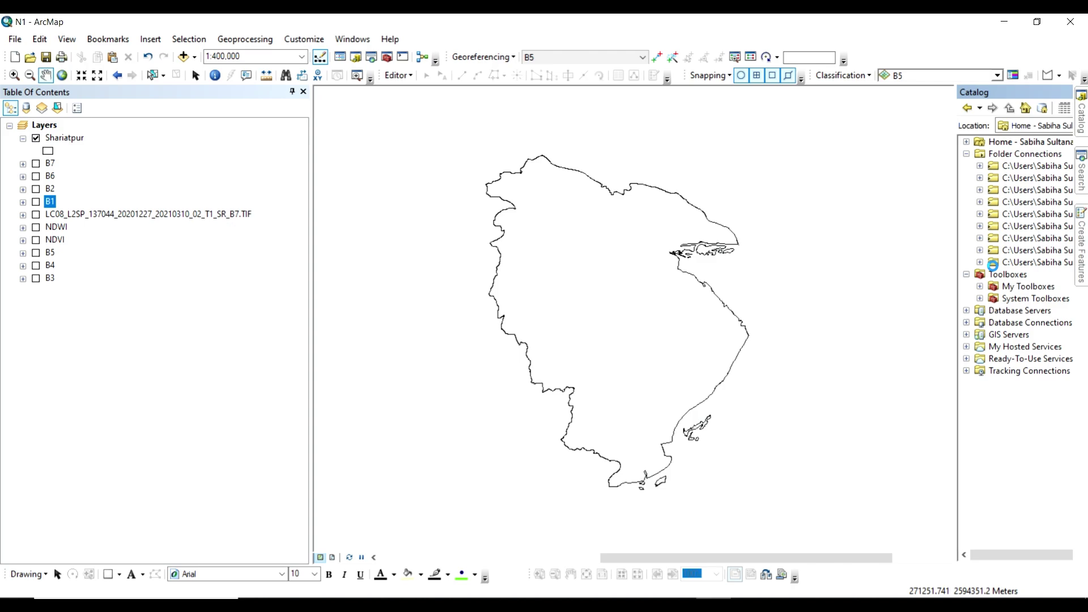
double_click(910, 443)
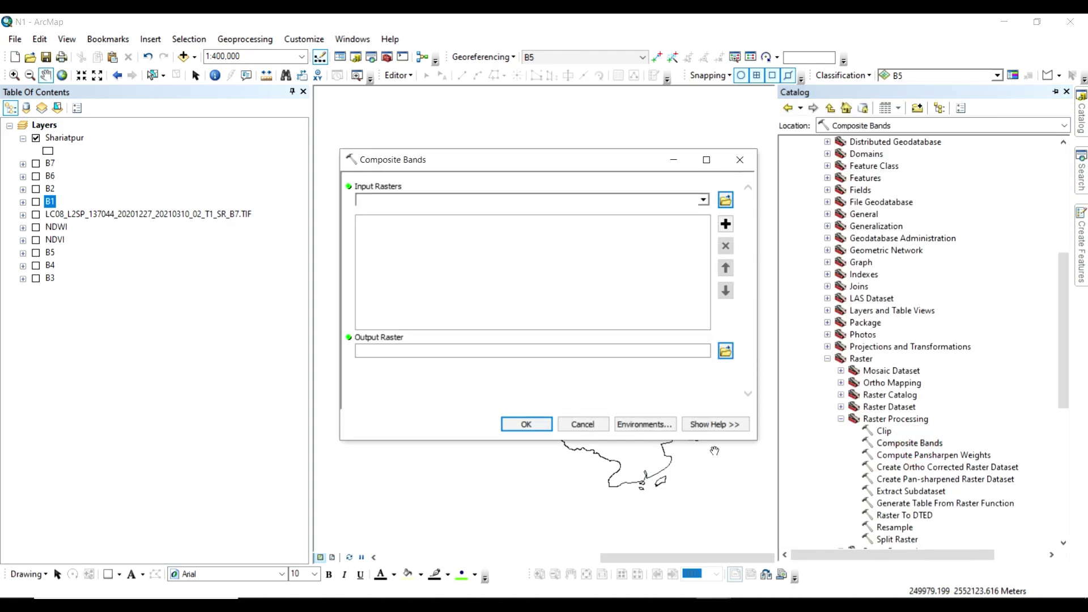
- Add the clipped bands B1 through B7 in numerical order as the Composite Bands input rasters
click(703, 199)
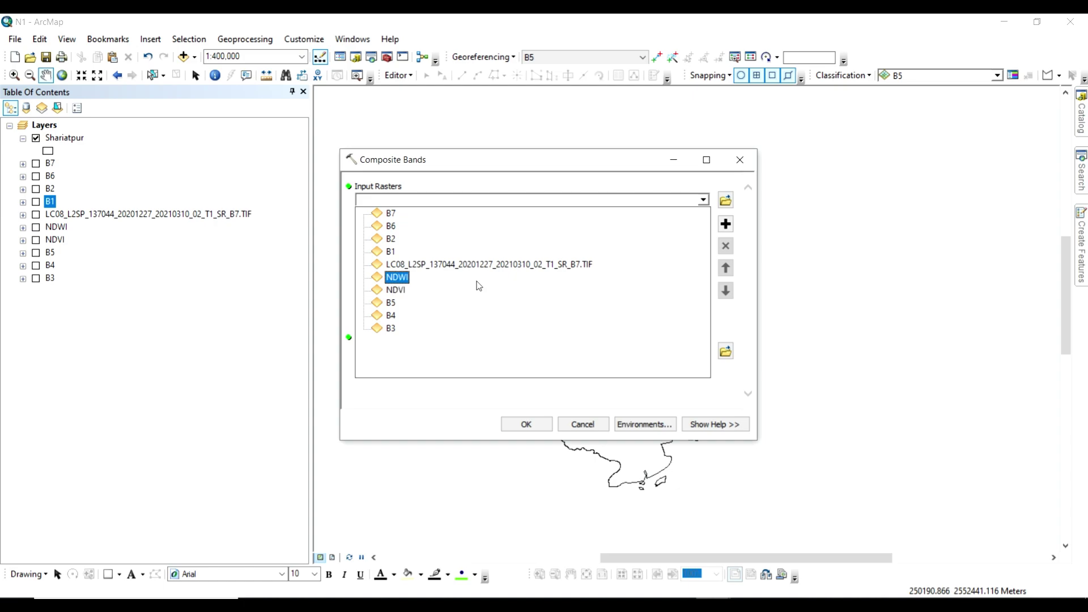
click(394, 249)
click(703, 200)
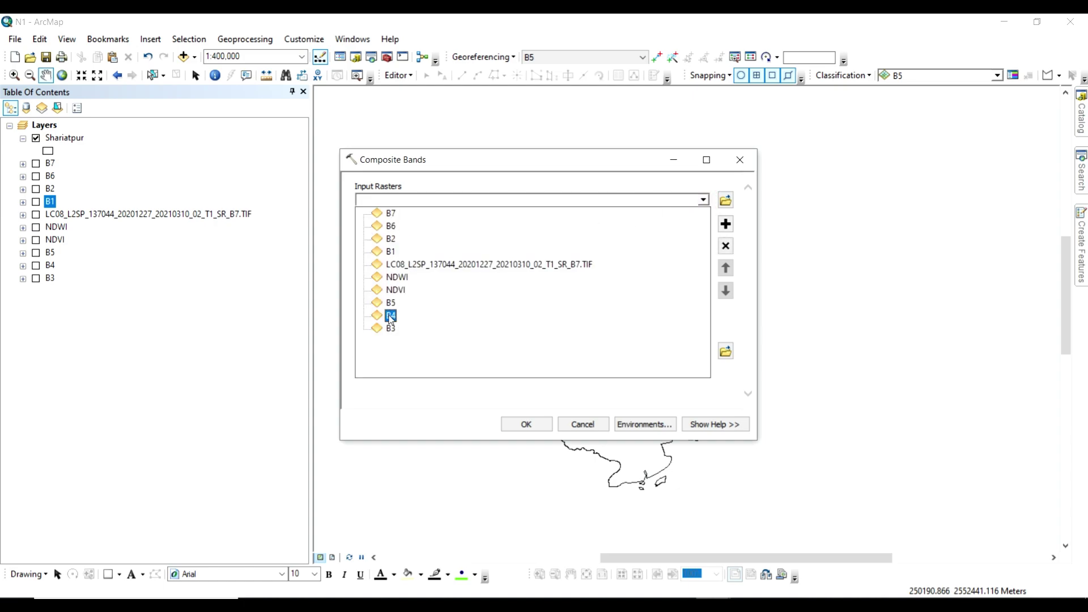
click(392, 238)
click(703, 199)
click(392, 317)
click(702, 199)
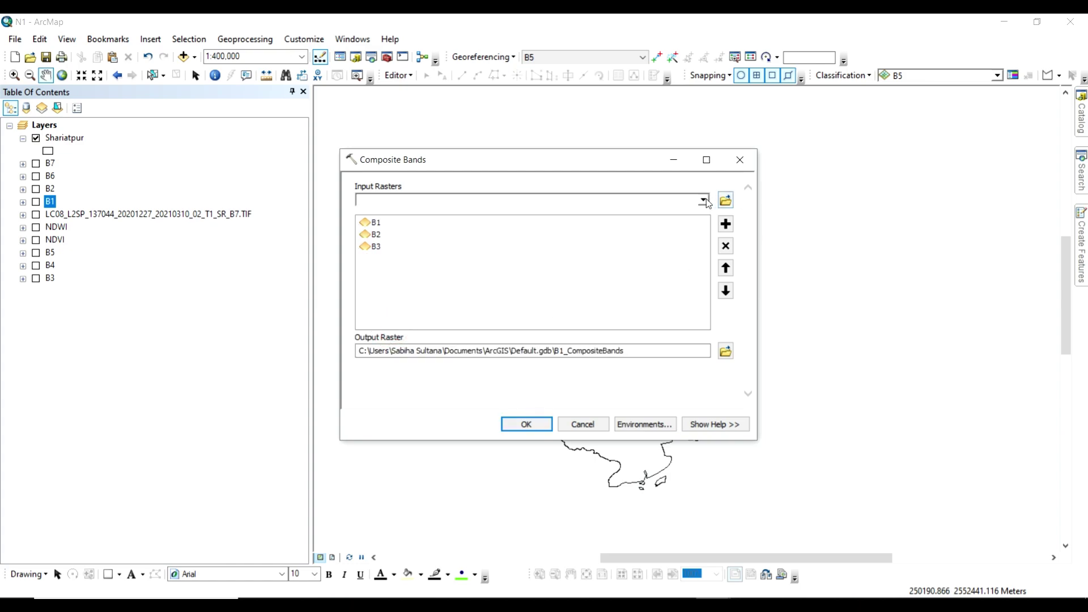
click(393, 315)
click(702, 200)
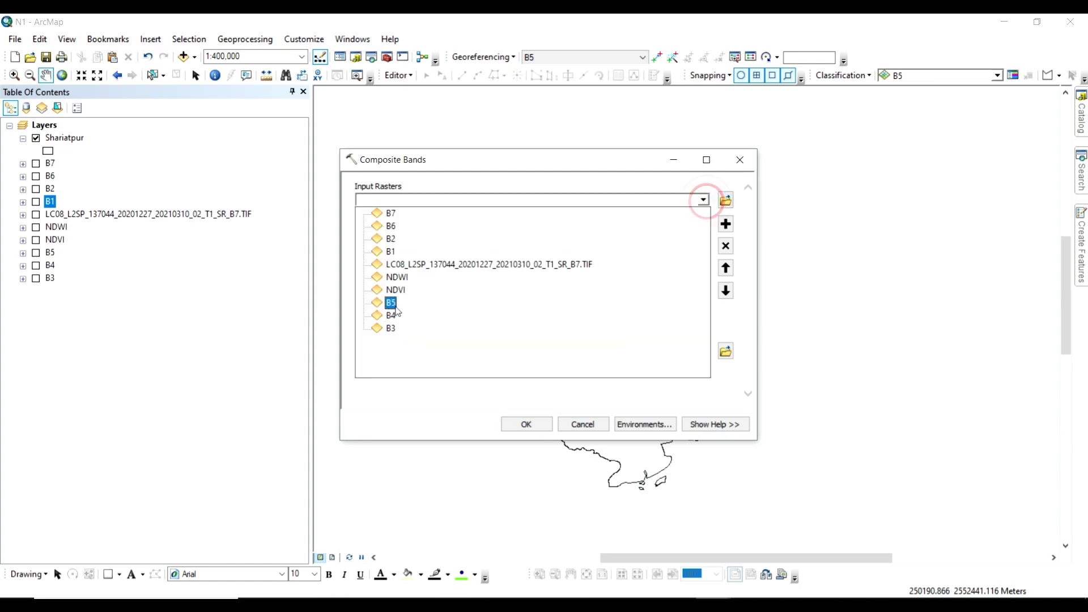
click(391, 213)
- Name the output raster Composite in the Noakhali folder and run the Composite Bands tool
click(725, 352)
click(494, 209)
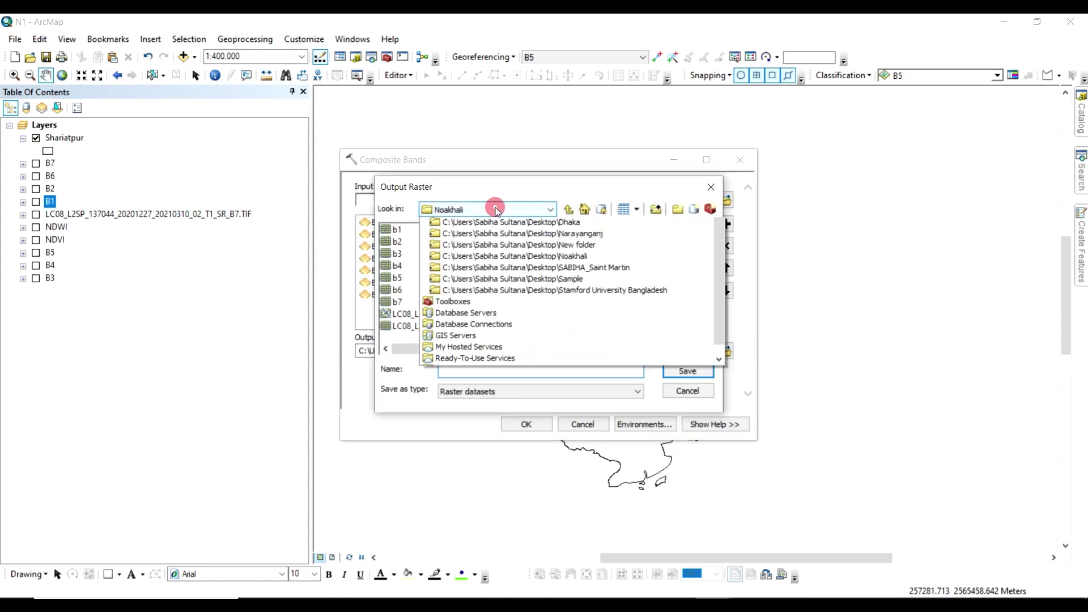
click(494, 255)
click(467, 371)
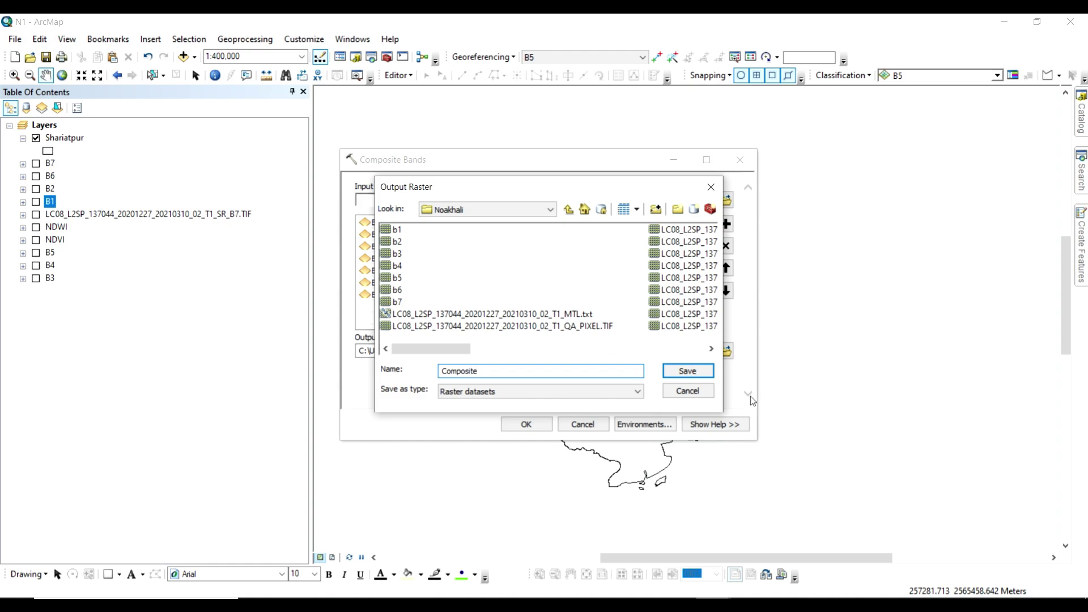
click(686, 374)
click(526, 424)
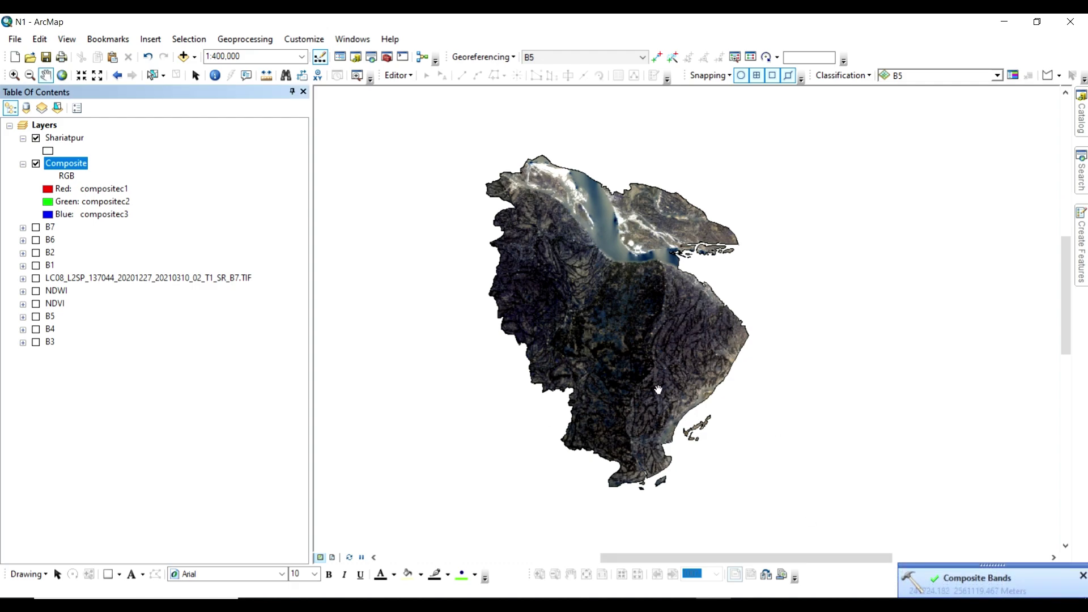
drag(636, 355, 610, 343)
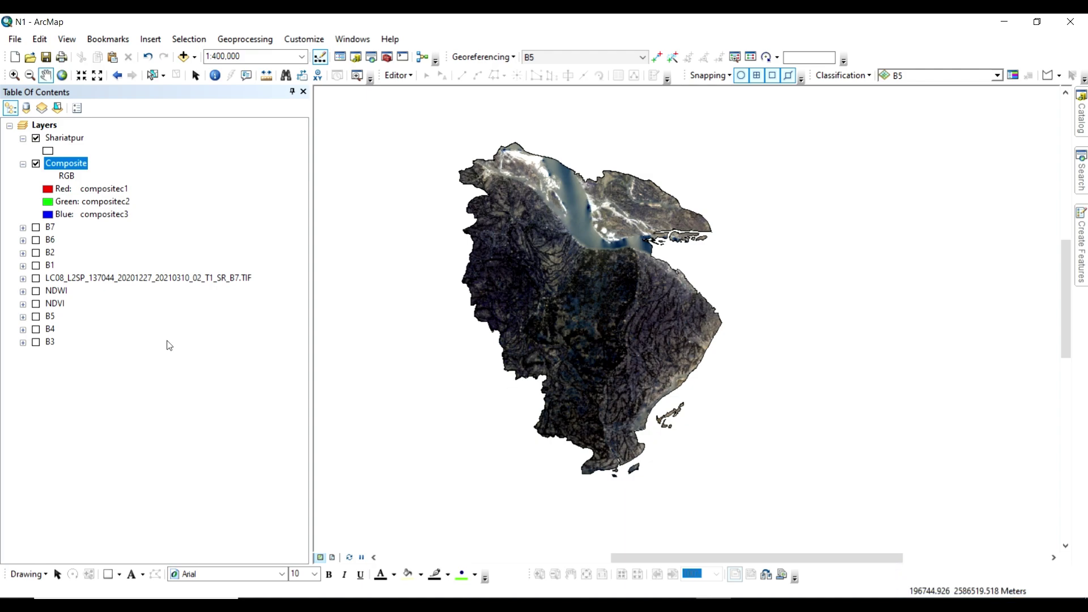
- Switch to the web browser and look up the USGS common Landsat band combinations in a new tab
click(609, 604)
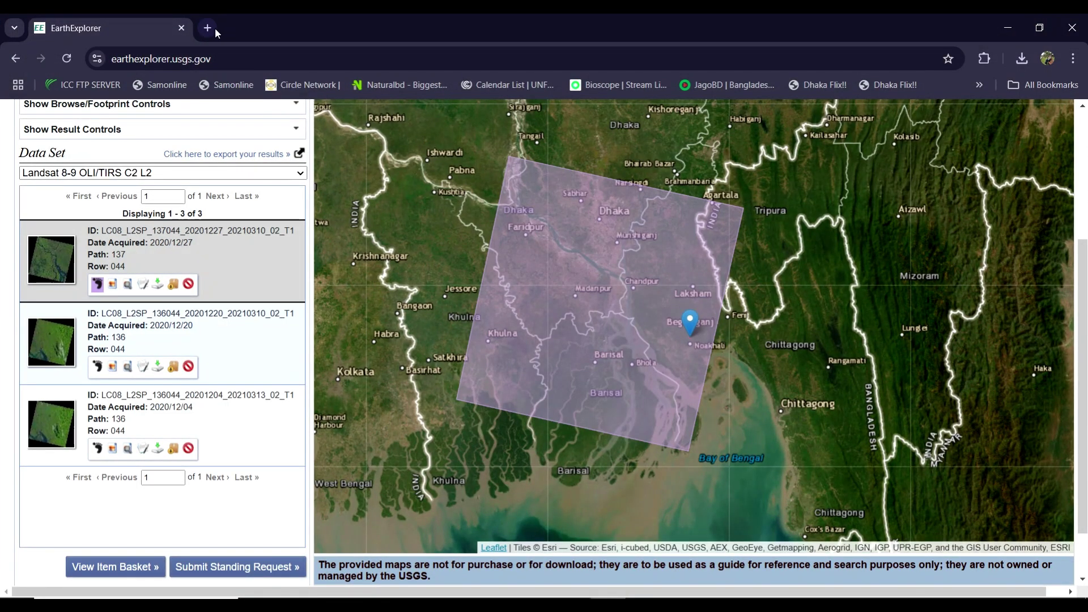
click(209, 28)
click(457, 327)
text(landsat)
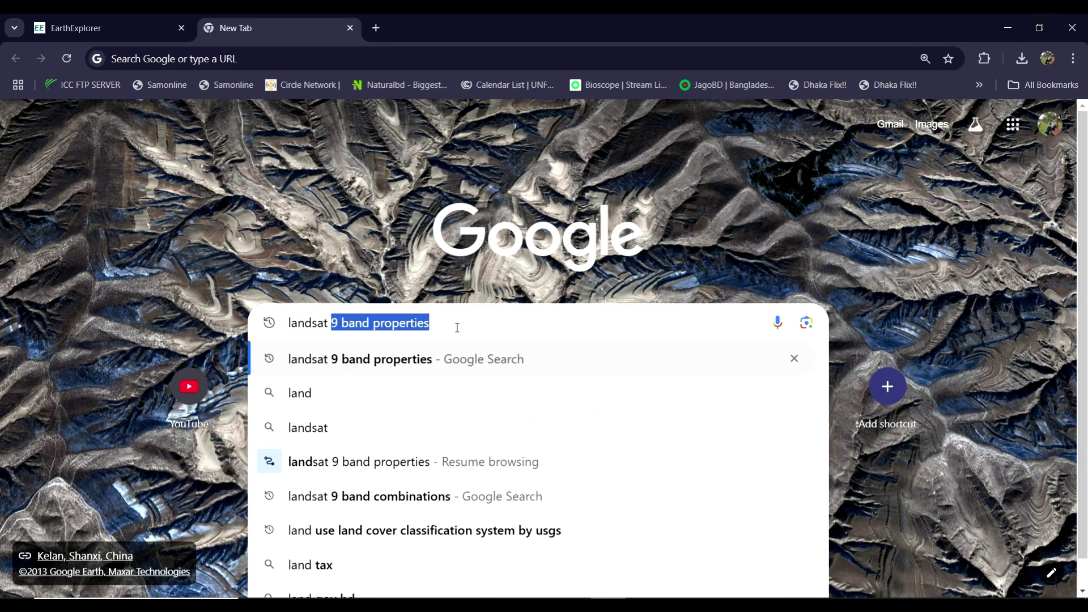
click(337, 460)
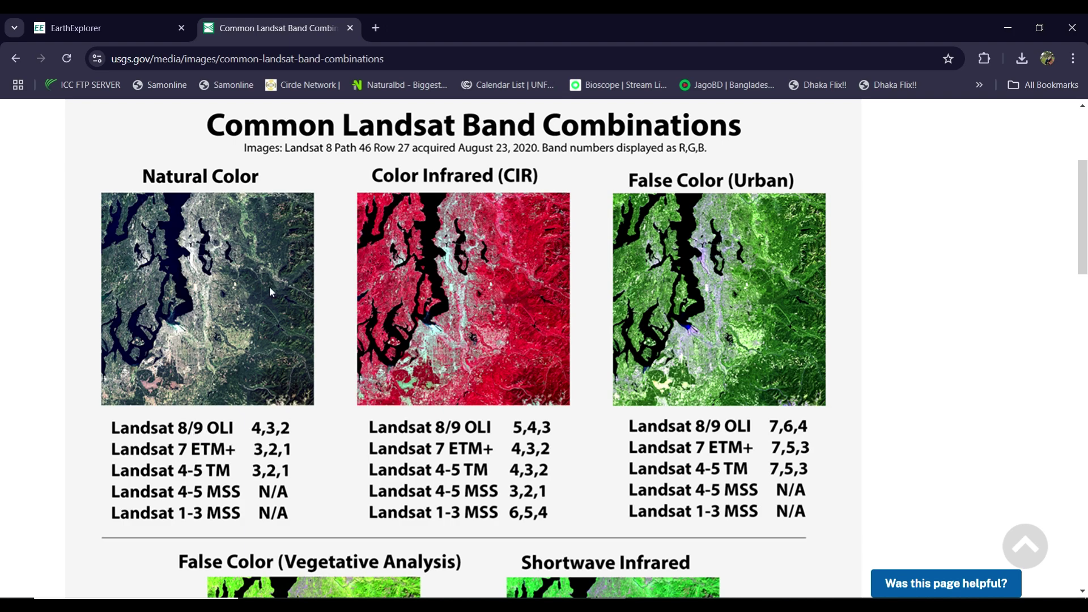
- Switch to ArcMap, set the Composite layer's red, green and blue channels to compositec4, compositec3 and compositec2, and save the map
key(alt+Tab)
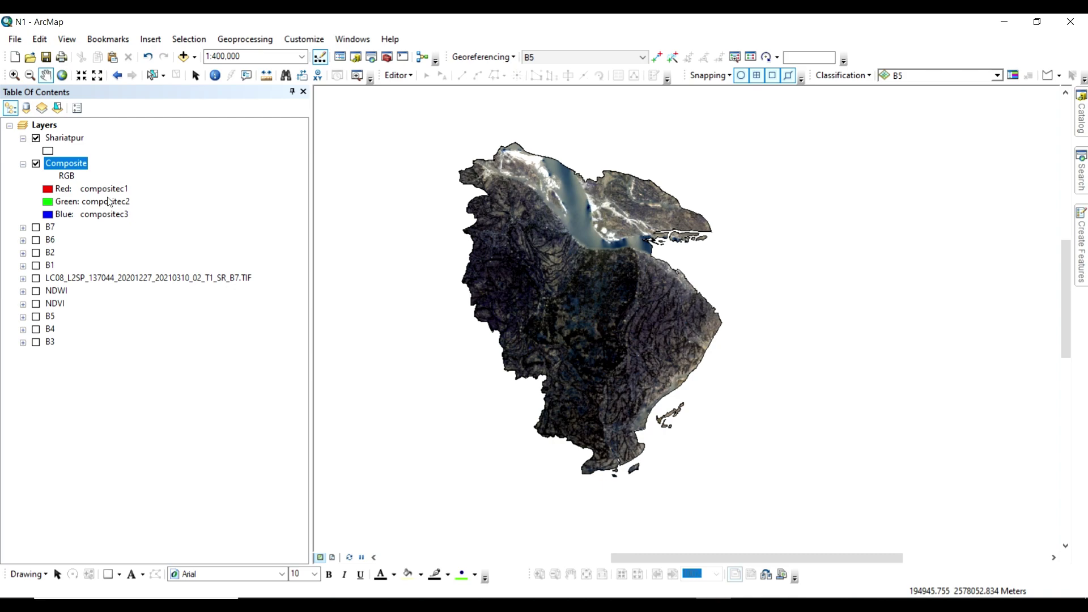
double_click(55, 165)
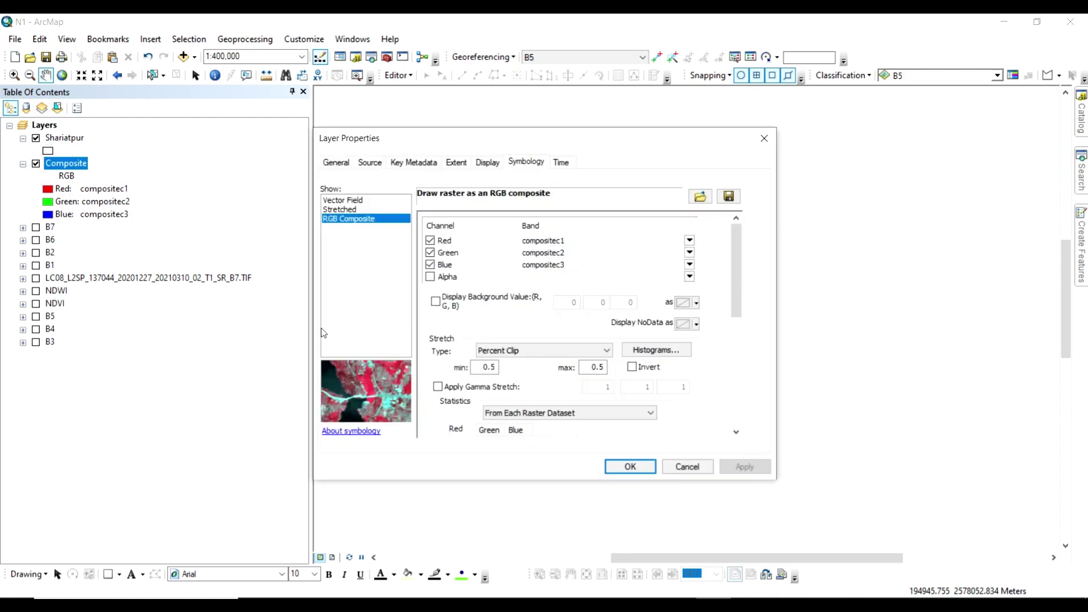
click(690, 241)
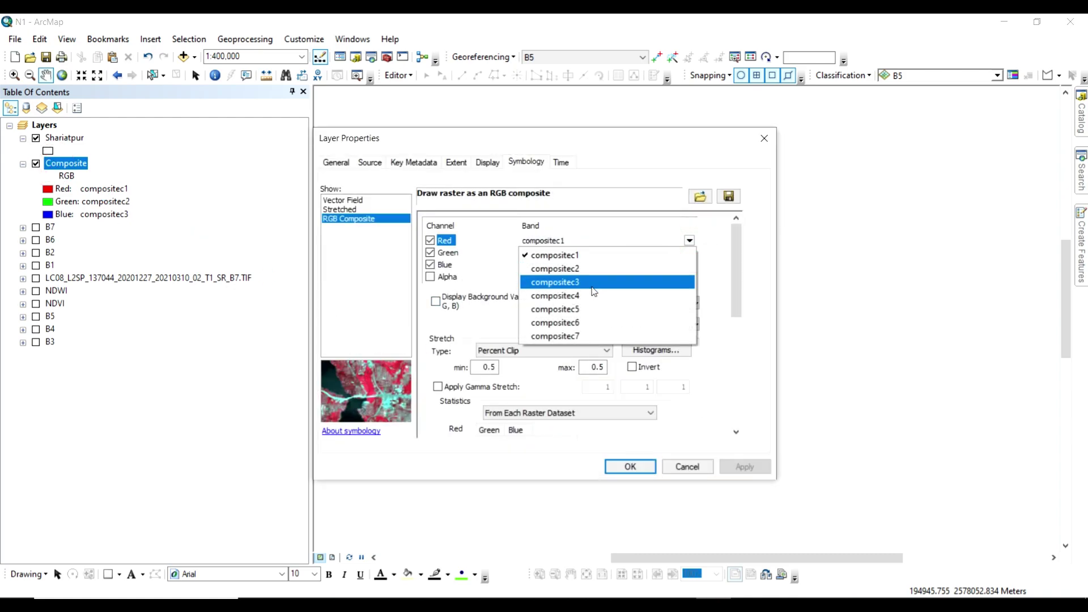
click(572, 294)
click(690, 252)
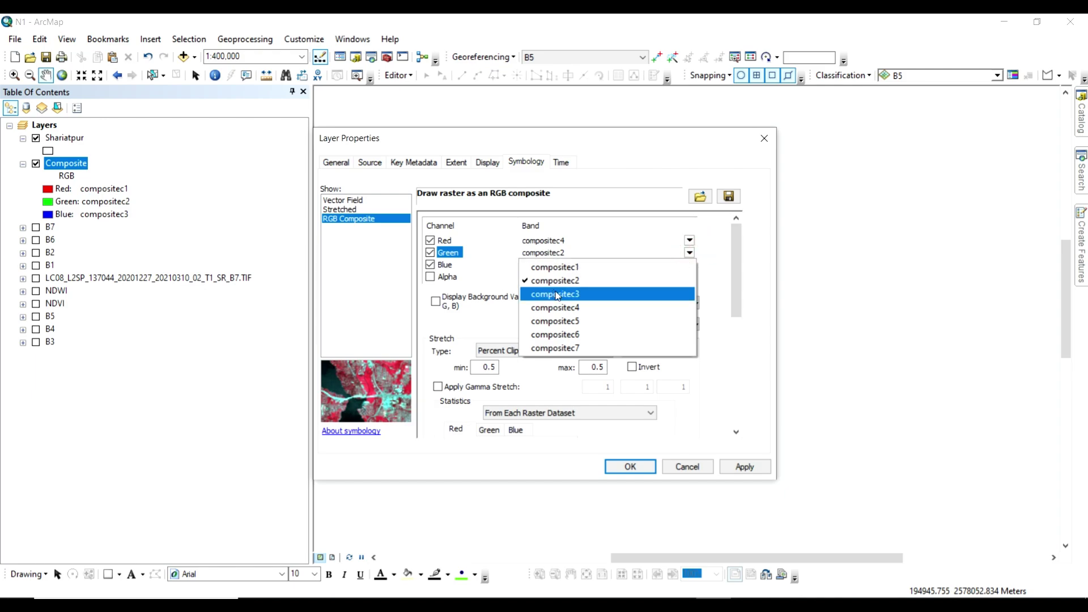
click(555, 293)
click(689, 265)
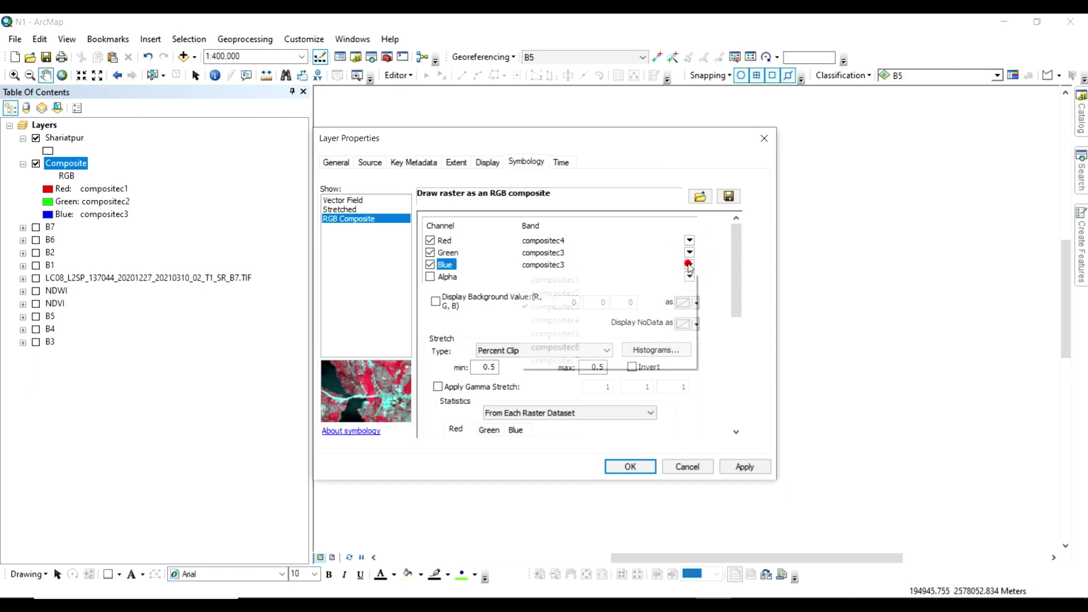
click(576, 292)
click(754, 468)
mouse_move(678, 139)
mouse_down()
mouse_move(338, 135)
mouse_move(354, 105)
mouse_up()
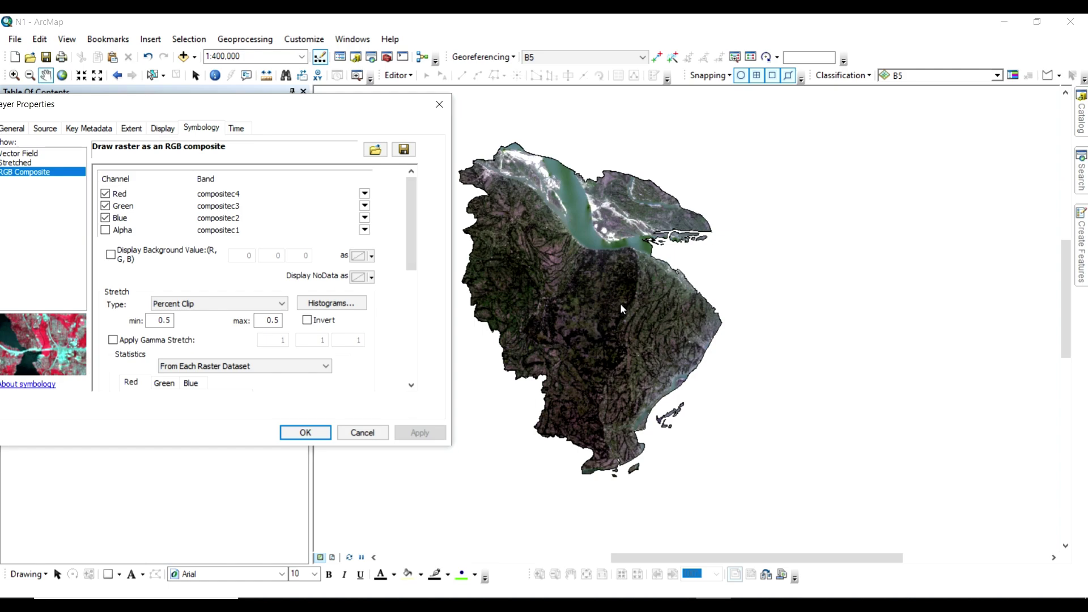
click(305, 432)
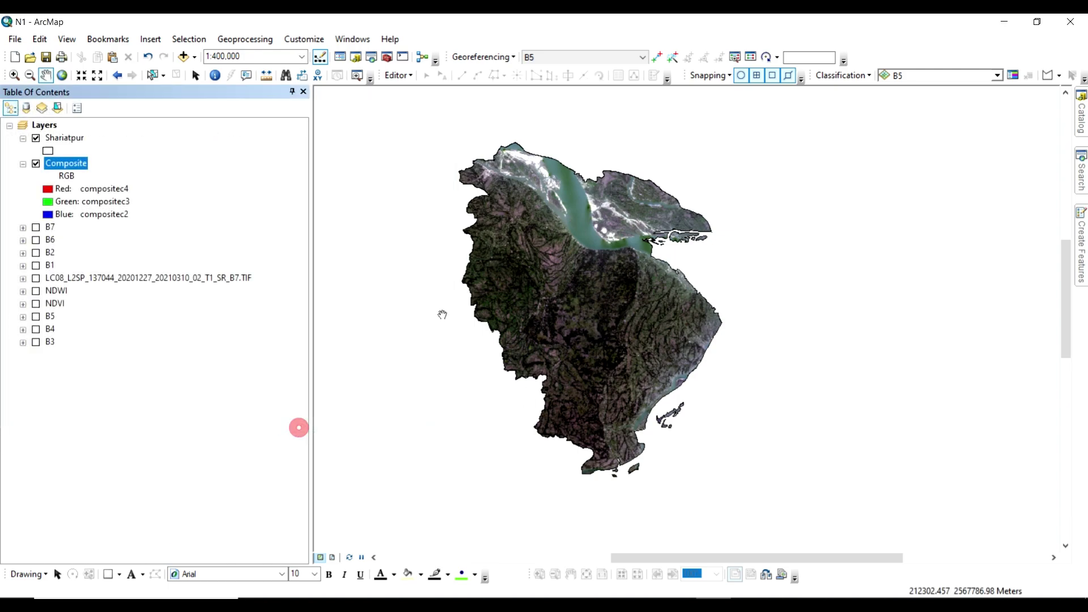
click(46, 56)
- Choose Composite as the image classification layer and open the Iso Cluster Unsupervised Classification tool
mouse_move(600, 303)
mouse_down()
mouse_move(616, 335)
mouse_move(624, 312)
mouse_up()
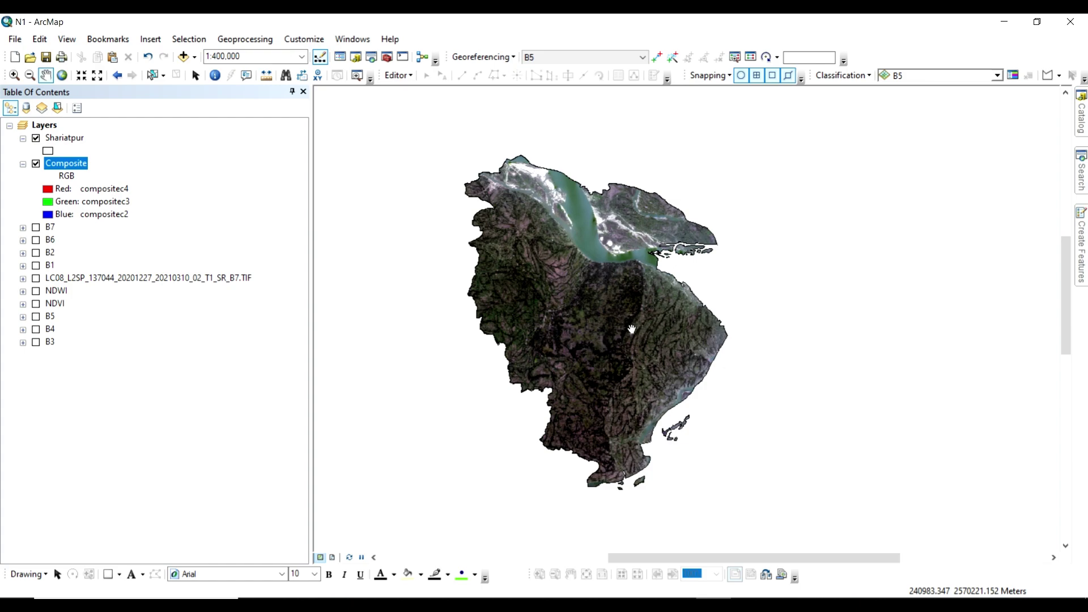
right_click(875, 48)
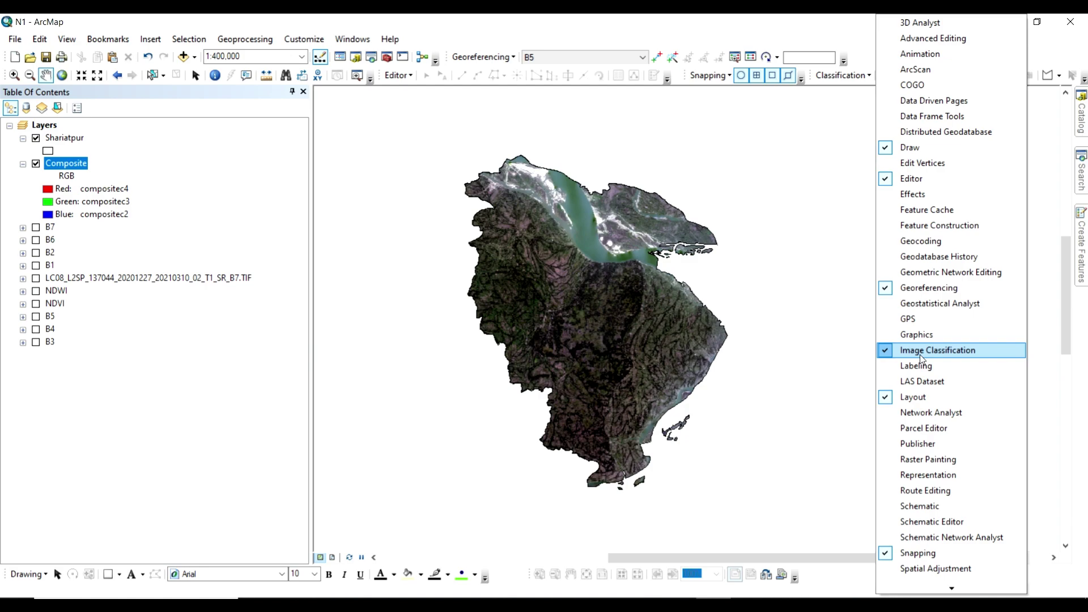
click(871, 46)
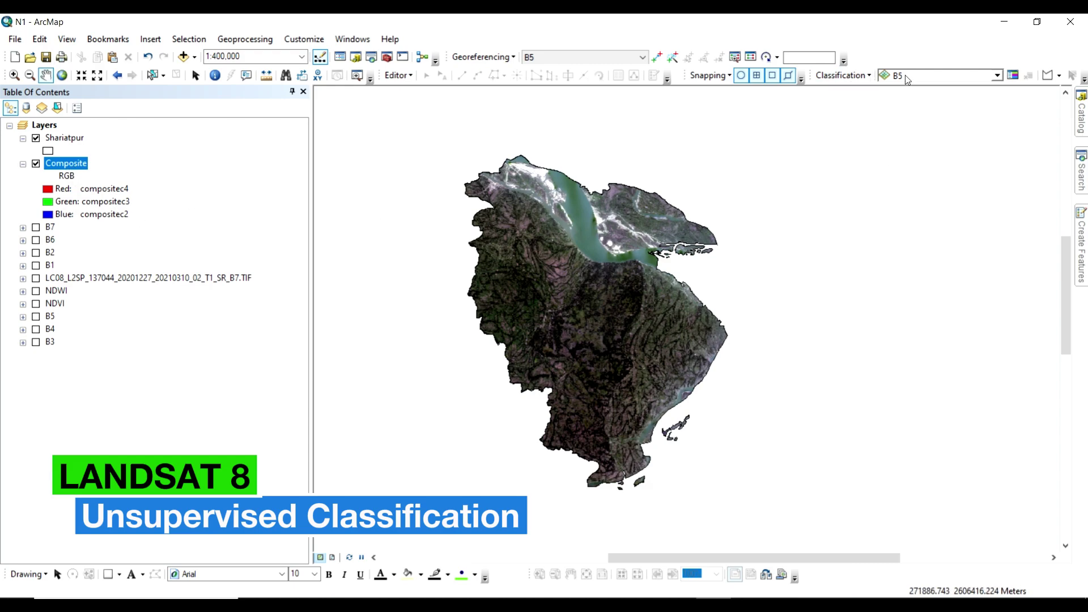
click(997, 76)
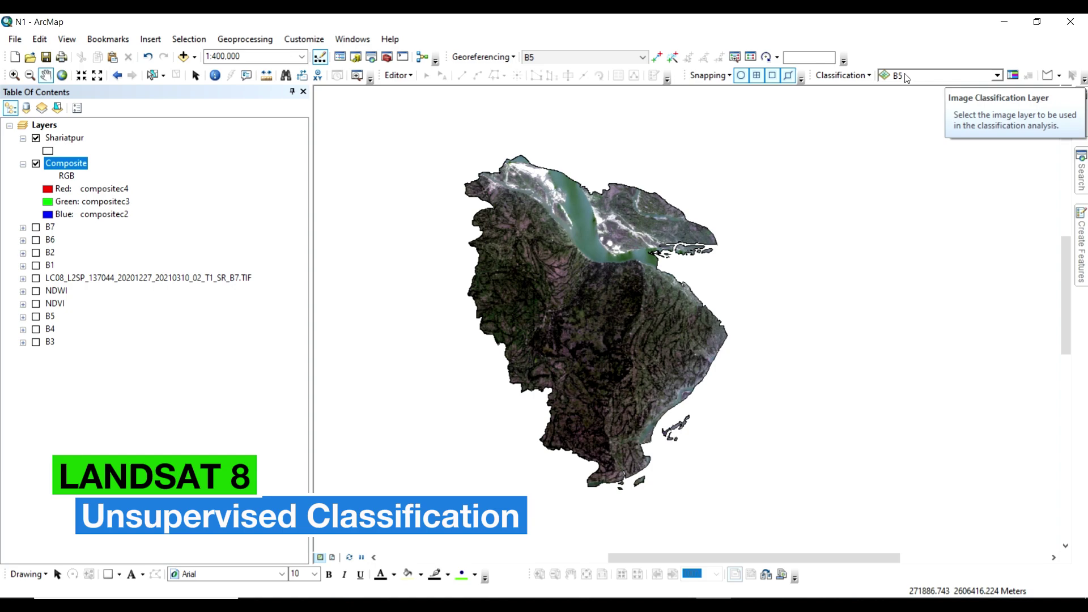
click(997, 76)
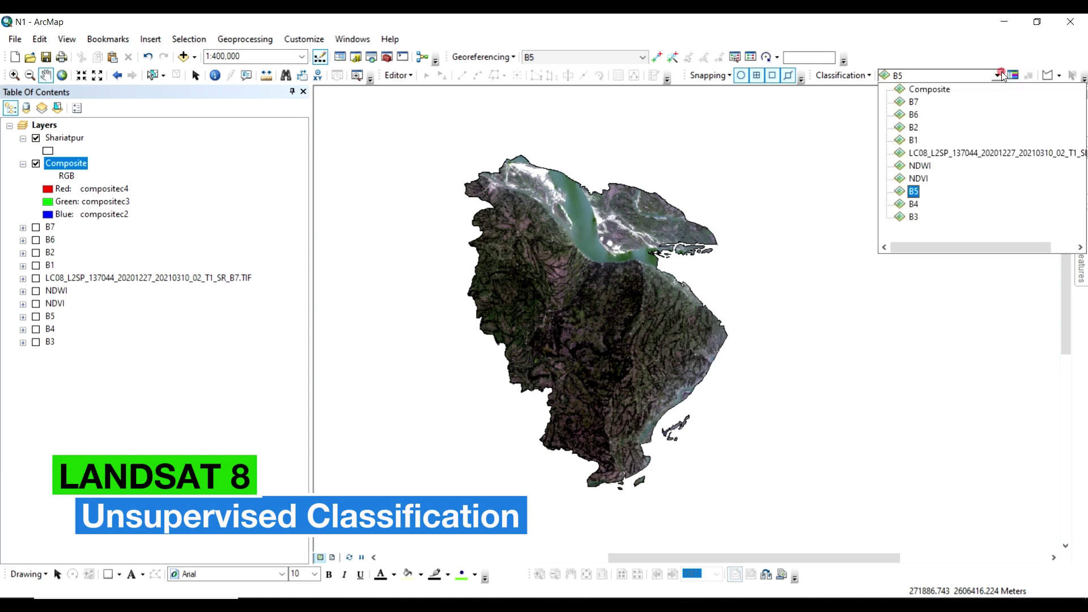
click(923, 90)
click(853, 75)
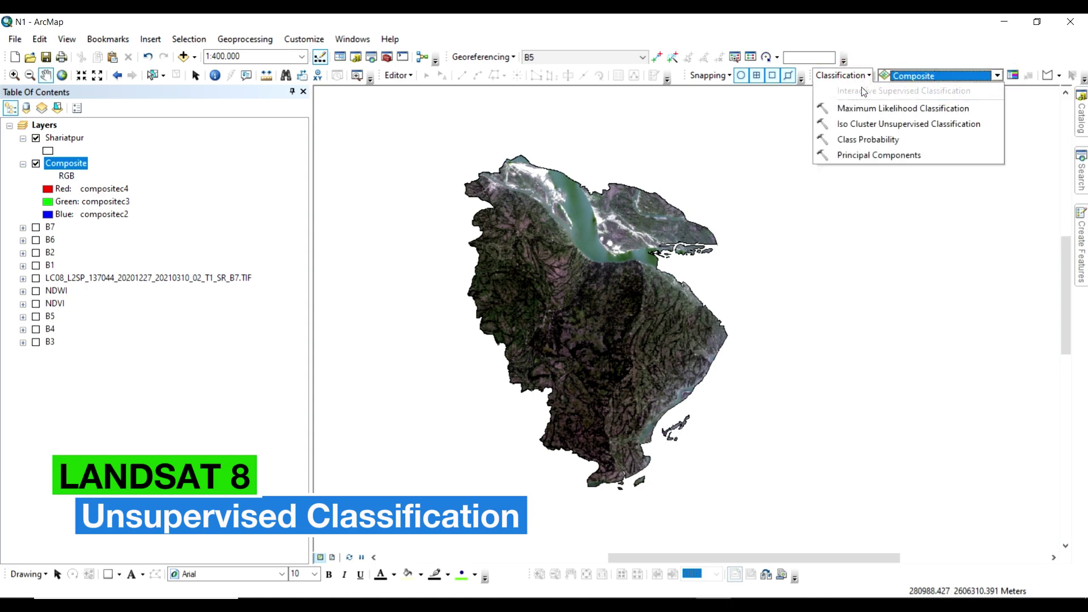
click(867, 123)
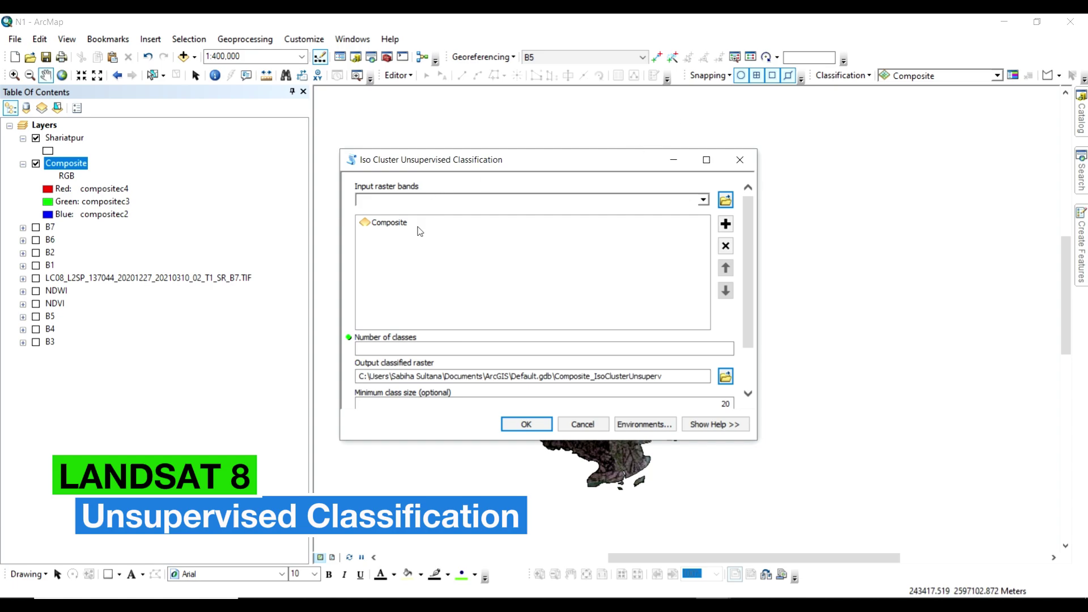
- Set 5 classes, name the output classified raster Unsupervised in the Noakhali folder, and run the Iso Cluster classification
click(666, 349)
text(5)
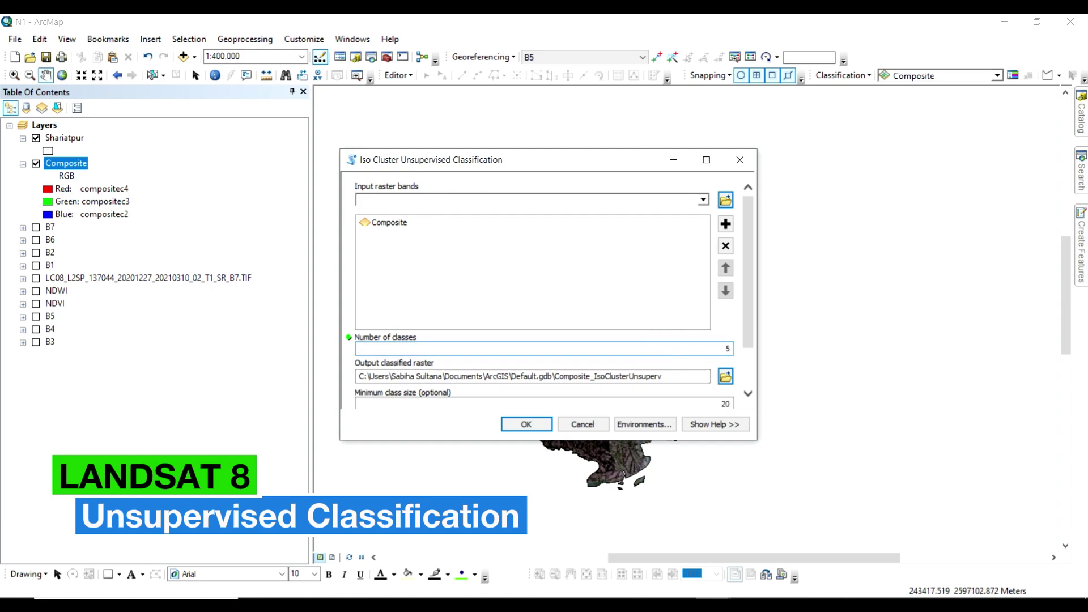
click(726, 376)
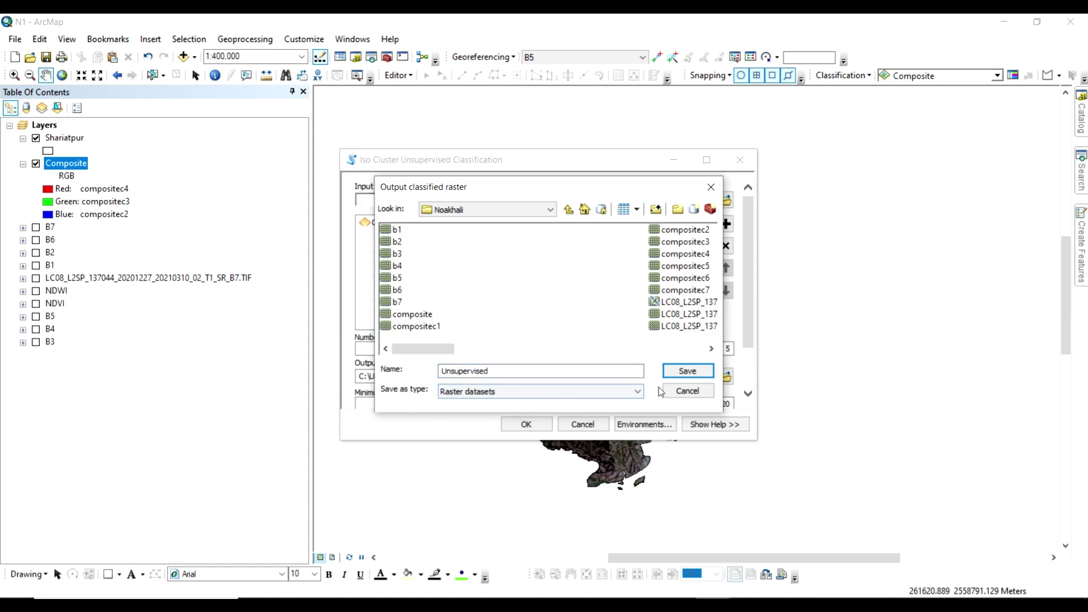
click(687, 370)
scroll(573, 345, down, 3)
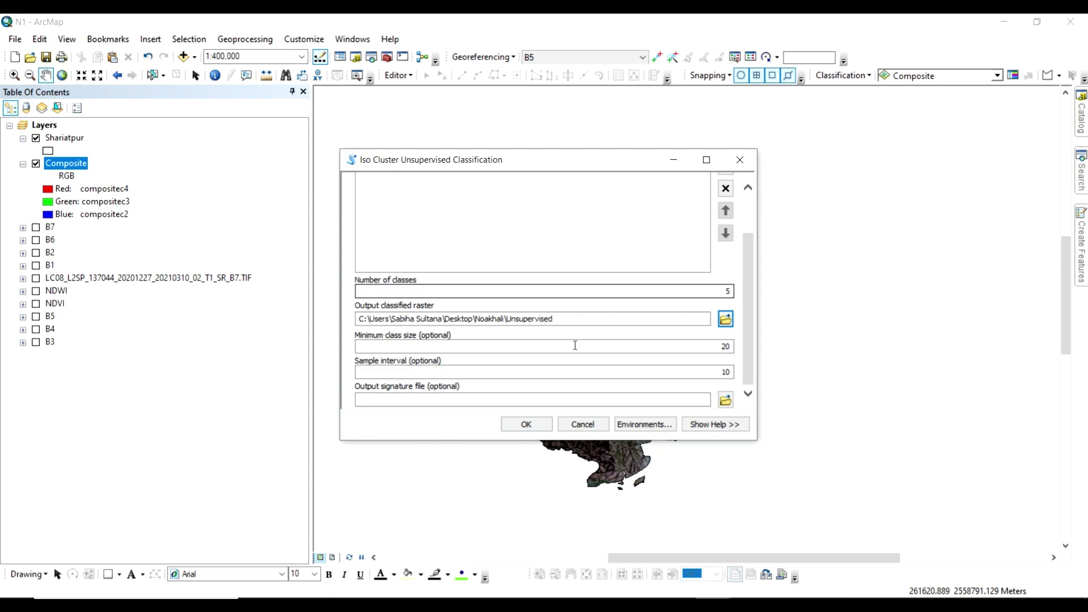
click(539, 422)
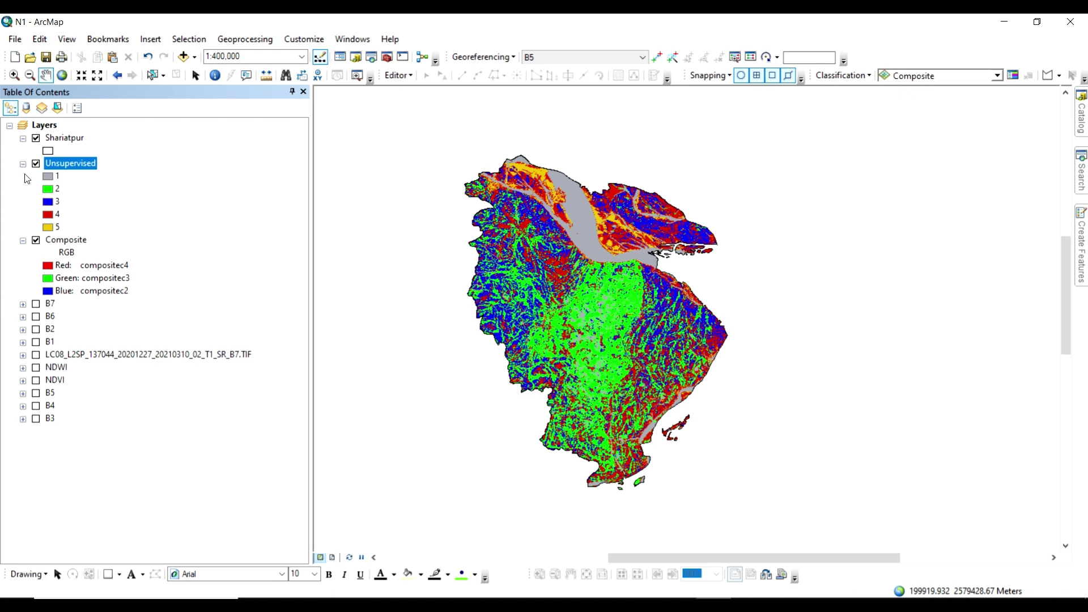
- Collapse the Unsupervised layer's legend and hide the layer so that the Composite image is displayed
click(57, 176)
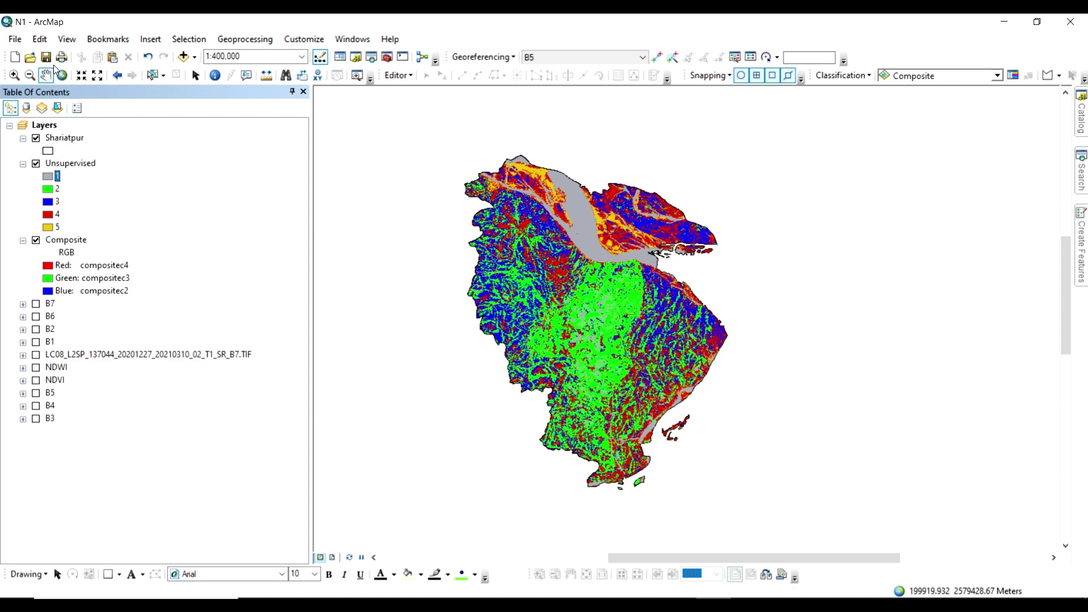
click(22, 163)
click(36, 163)
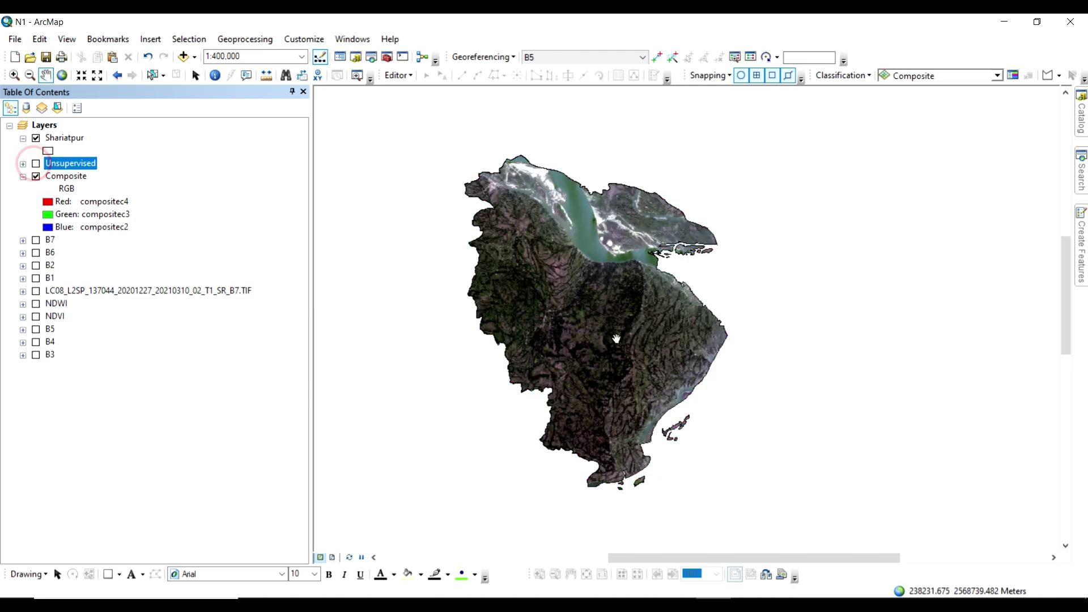
- Examine the natural-color Composite up close across the district for recognizable land cover such as rivers, vegetation and settlements
drag(616, 338, 636, 323)
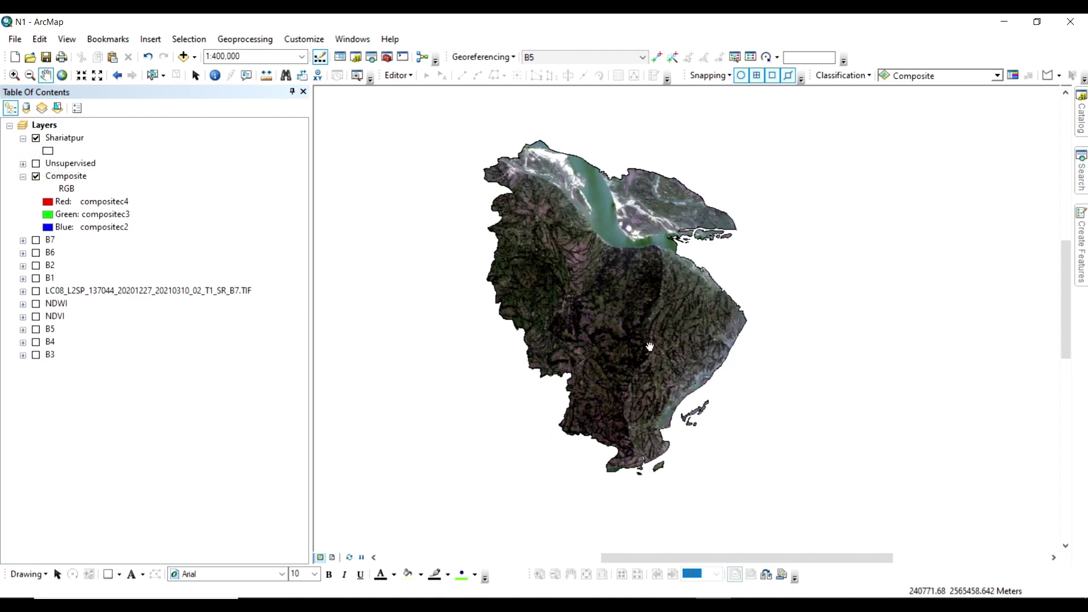
scroll(650, 345, down, 2)
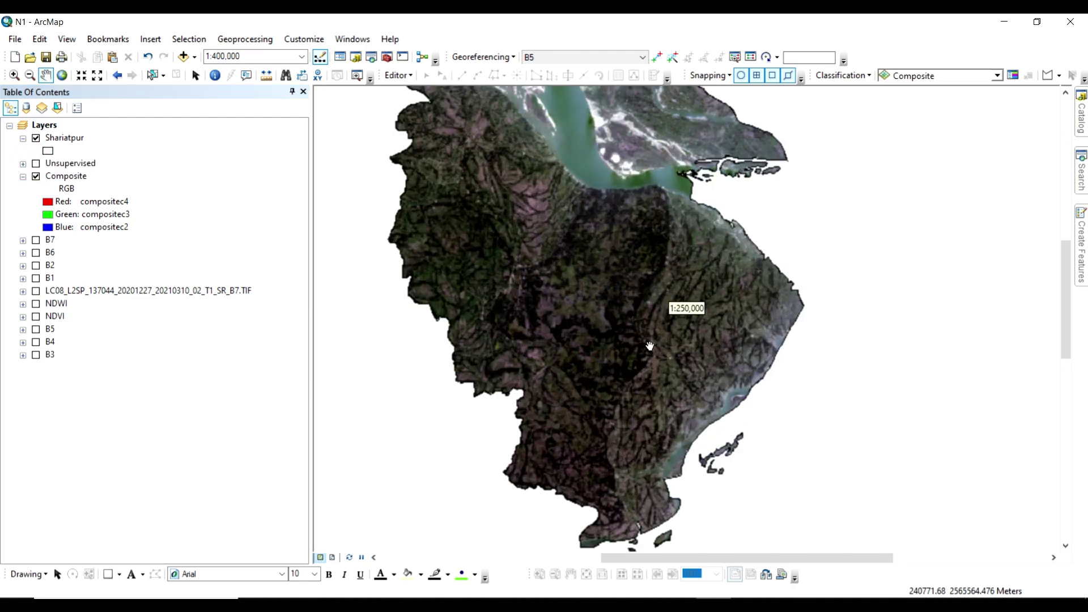
scroll(650, 346, down, 2)
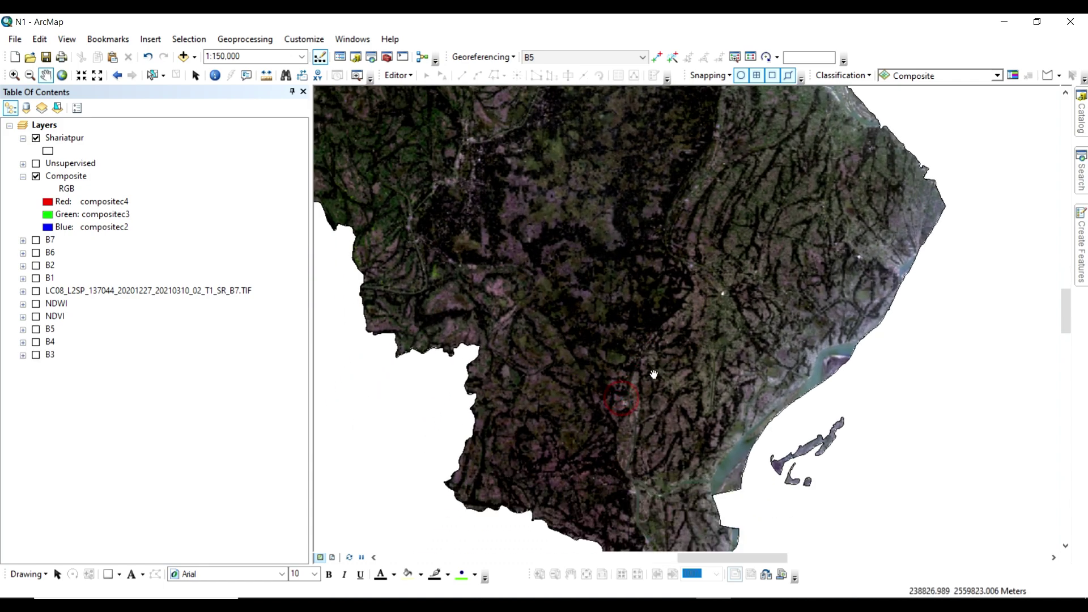
scroll(646, 388, down, 3)
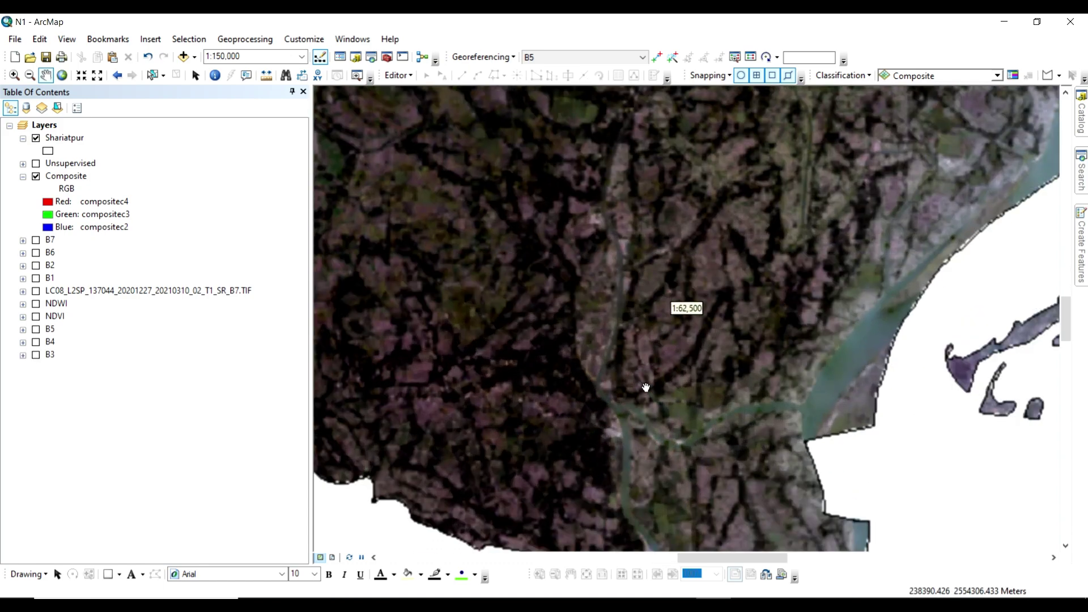
drag(651, 359, 624, 418)
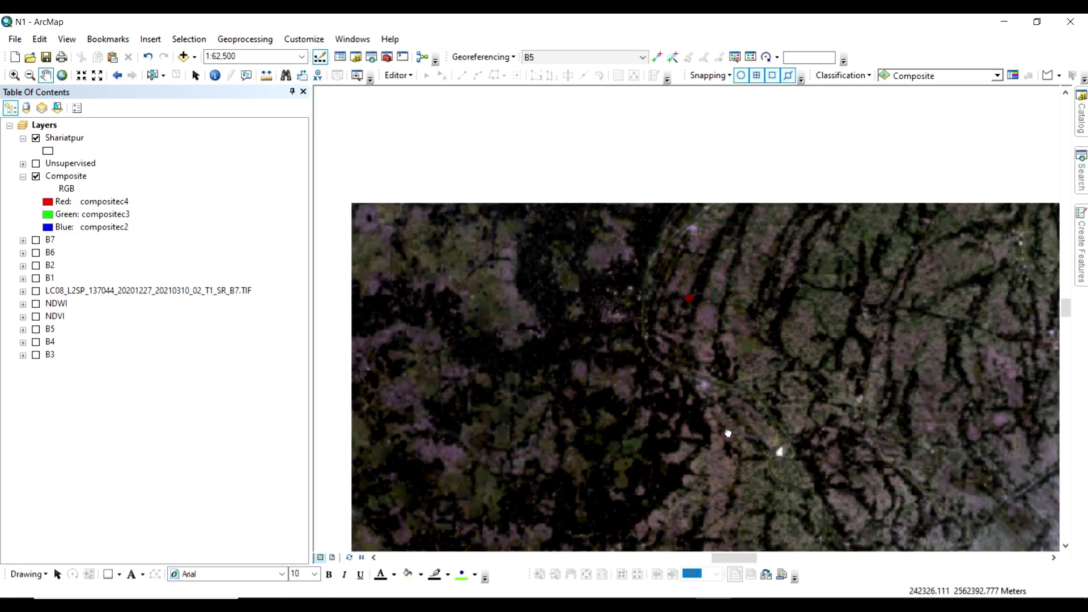
scroll(678, 380, up, 3)
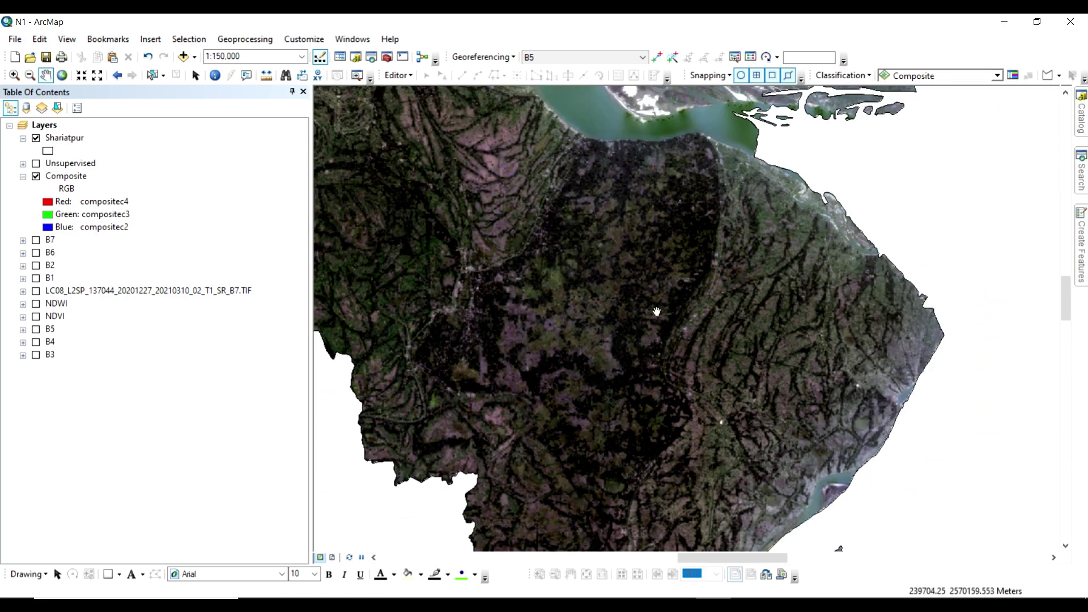
drag(656, 311, 505, 364)
scroll(879, 235, up, 2)
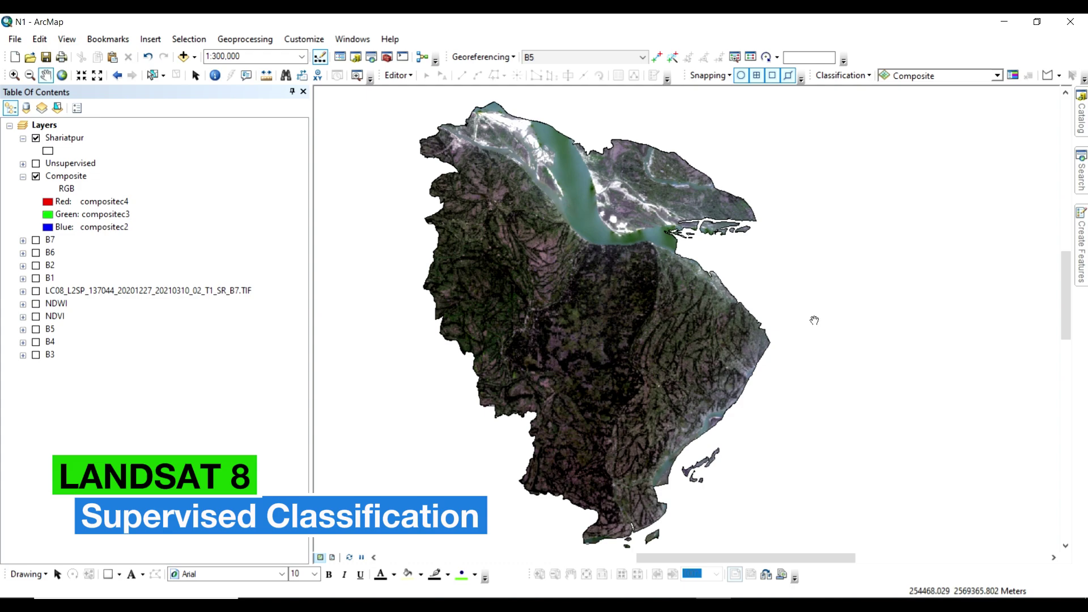
- Open the Training Sample Manager and draw a triangular training sample polygon inside the wide northern river channel
click(1012, 75)
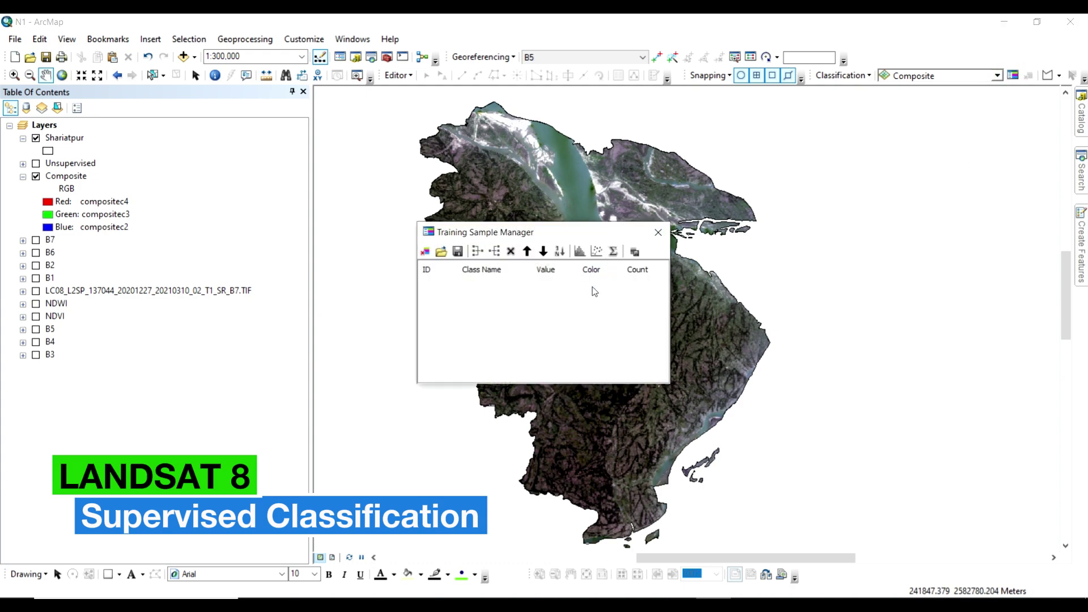
drag(588, 236, 288, 172)
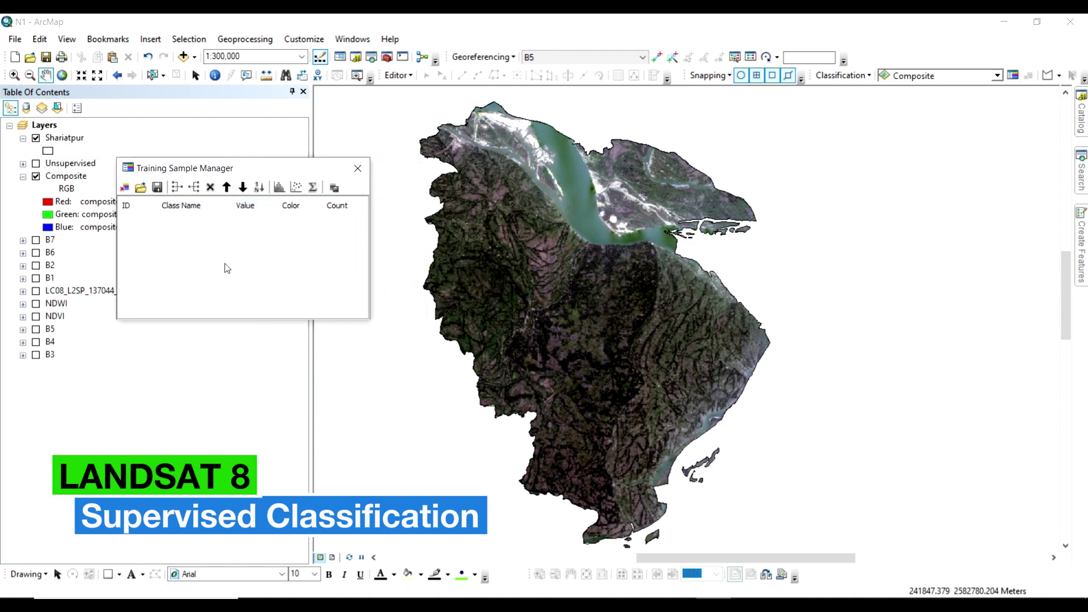
click(1048, 75)
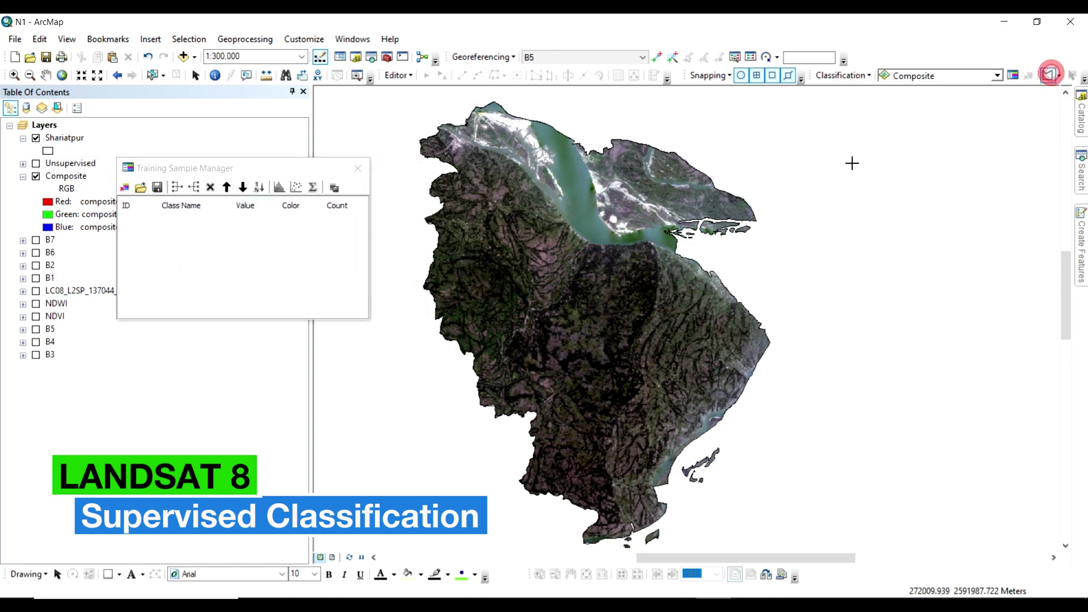
click(569, 173)
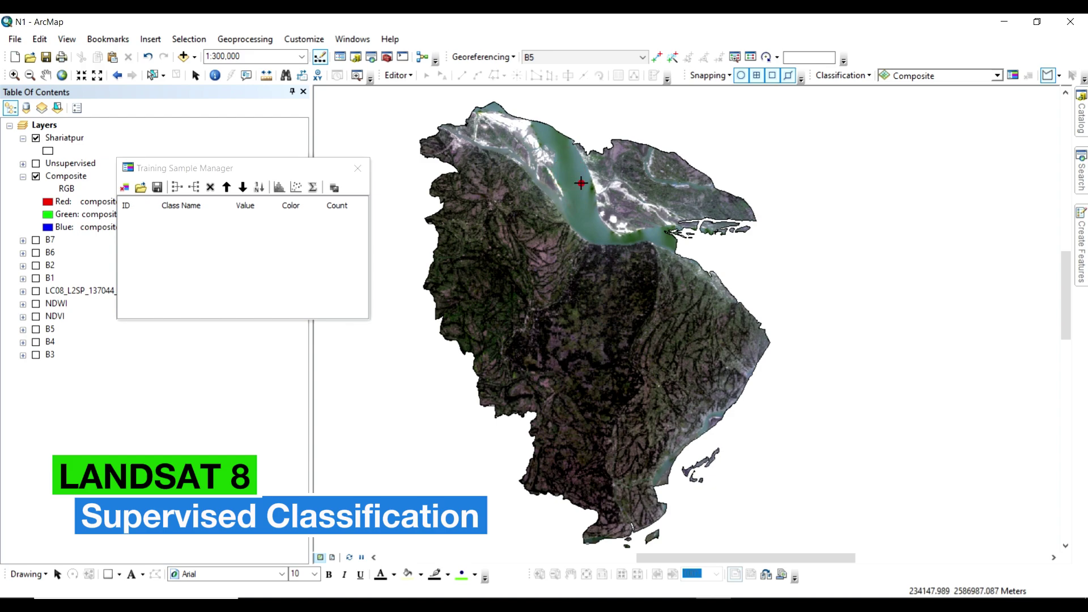
click(578, 183)
click(576, 210)
double_click(575, 210)
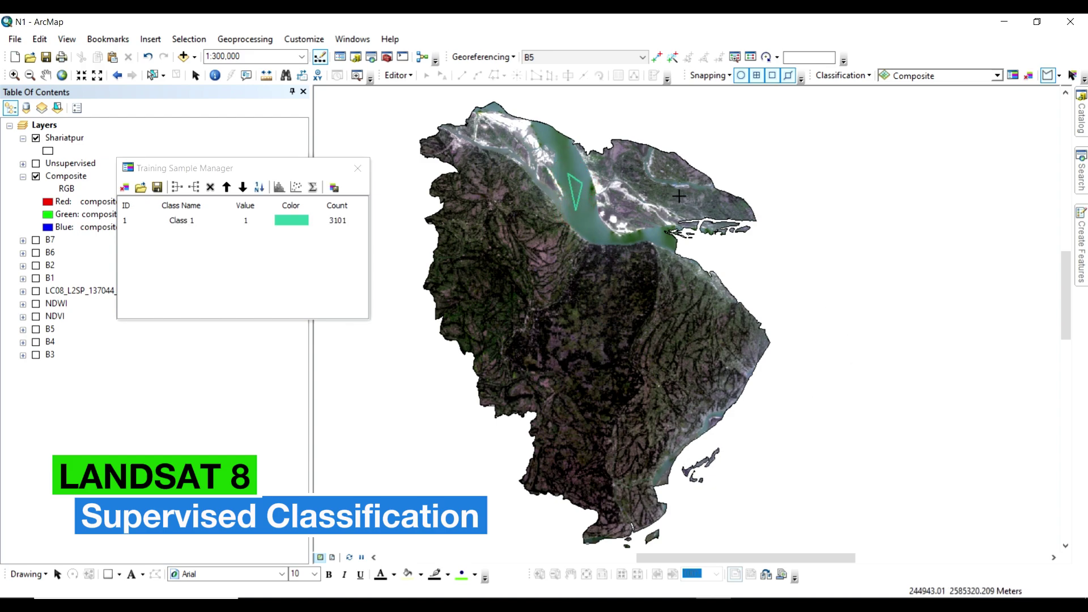
- Draw a second, smaller triangular training sample on the river farther east, near the channel's exit from the district
scroll(665, 245, up, 3)
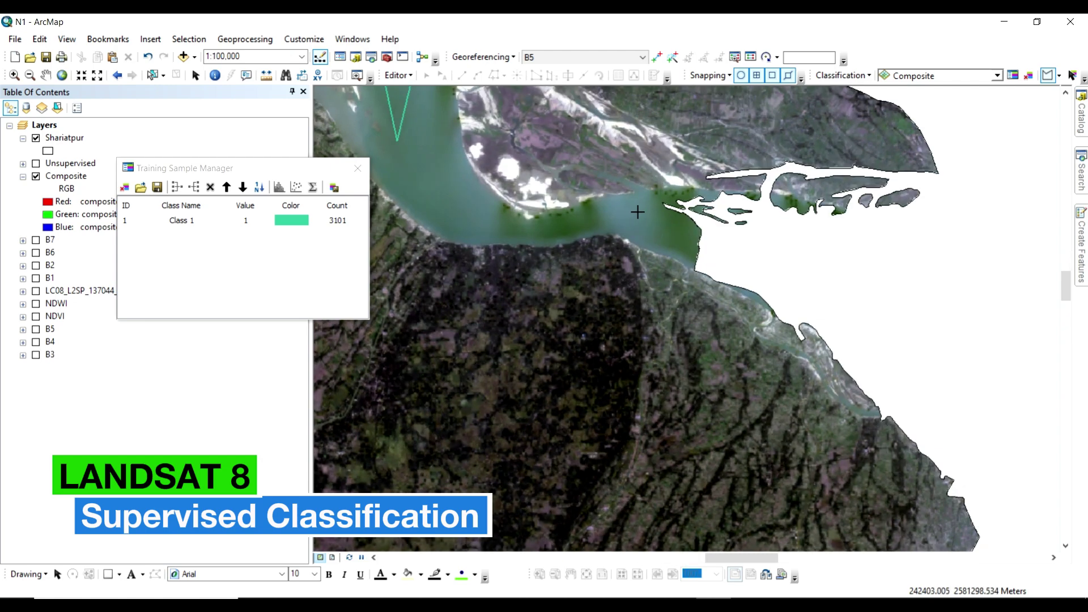
click(643, 211)
click(617, 222)
double_click(652, 229)
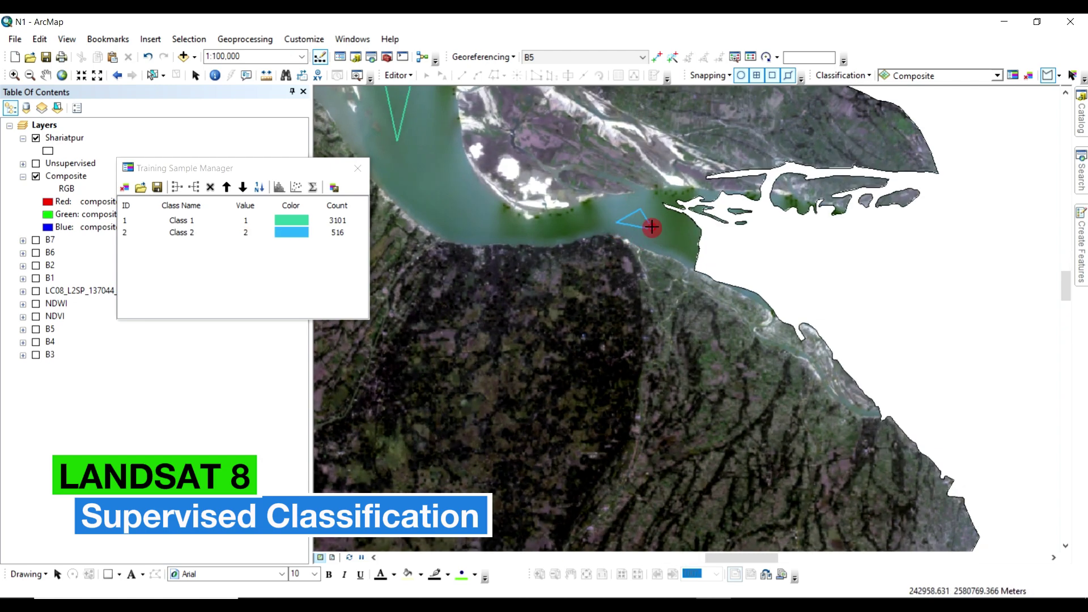
scroll(668, 332, up, 5)
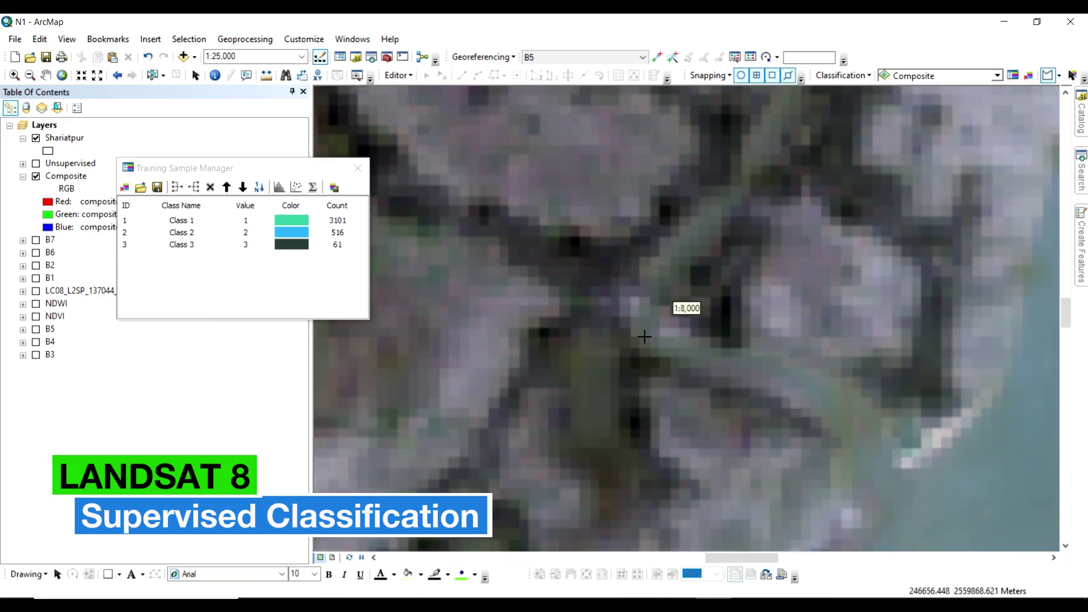
- Draw water training samples on the narrow side channel and in the adjoining river along the district's southeastern edge
click(639, 327)
double_click(761, 388)
scroll(761, 389, down, 4)
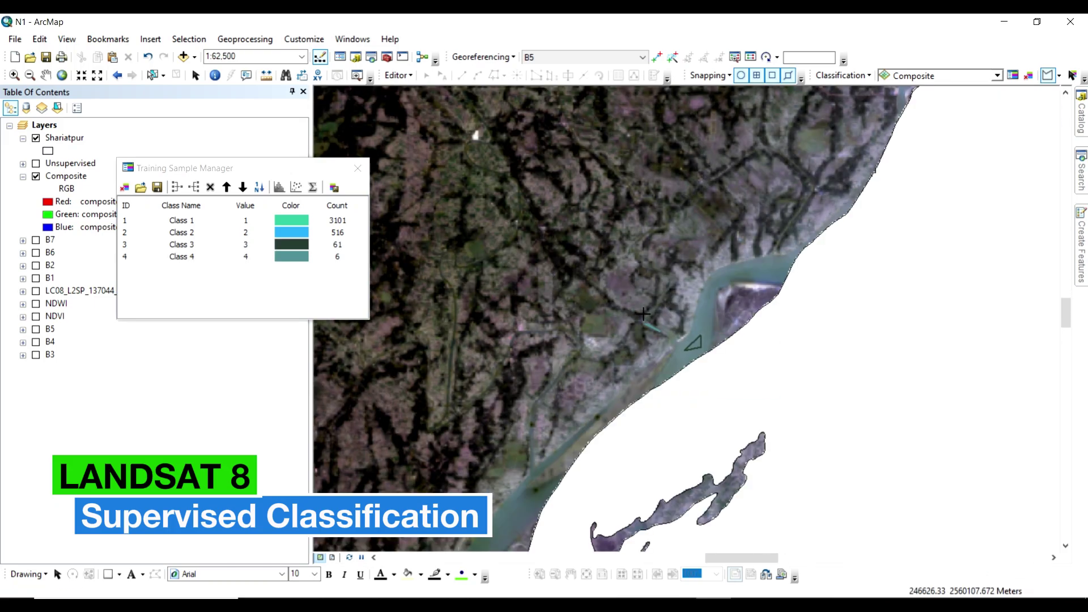
click(710, 370)
click(728, 342)
double_click(734, 361)
- Add small water training samples farther southwest along the river and on the narrow winding channels at their junction
click(482, 456)
click(496, 448)
double_click(507, 454)
scroll(707, 369, up, 6)
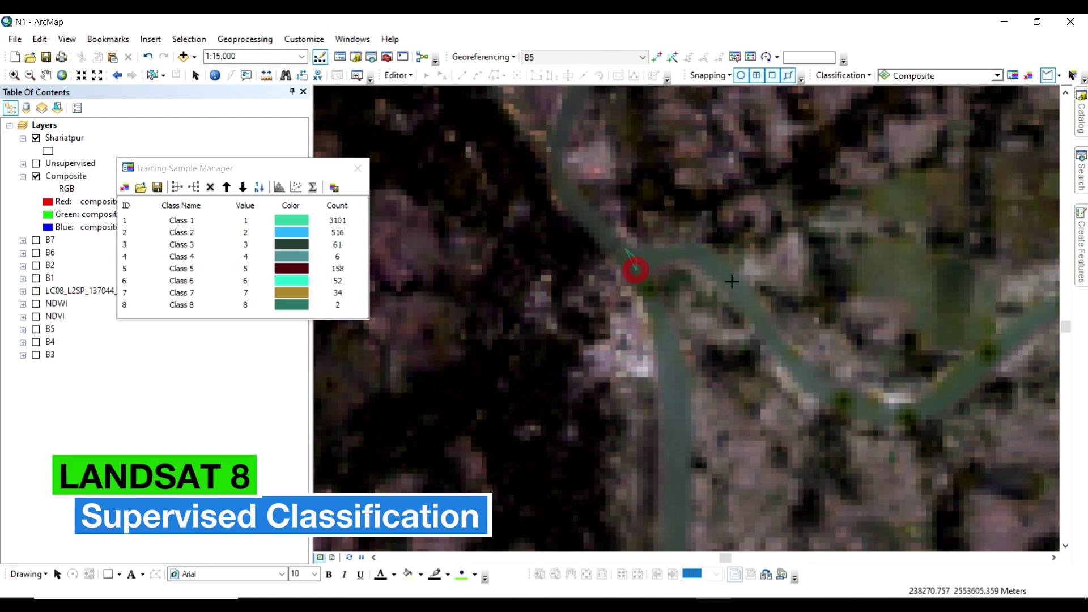
double_click(785, 359)
scroll(628, 341, down, 4)
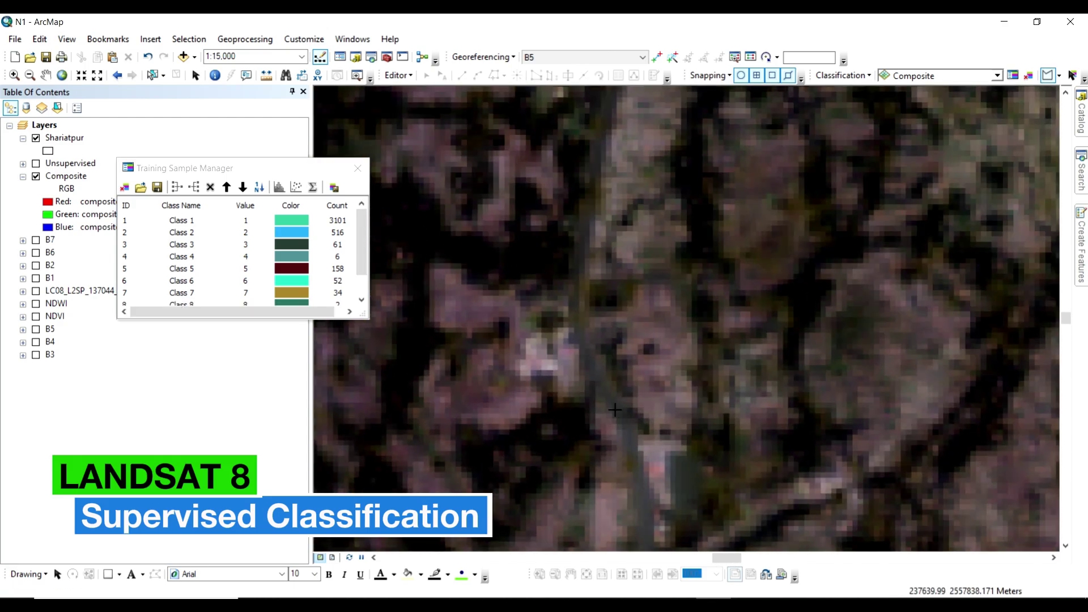
- Draw a thin water training sample along the narrow inland river that curves around the pinkish fields in the district's northwest
scroll(636, 461, down, 2)
scroll(637, 273, down, 4)
scroll(657, 298, up, 6)
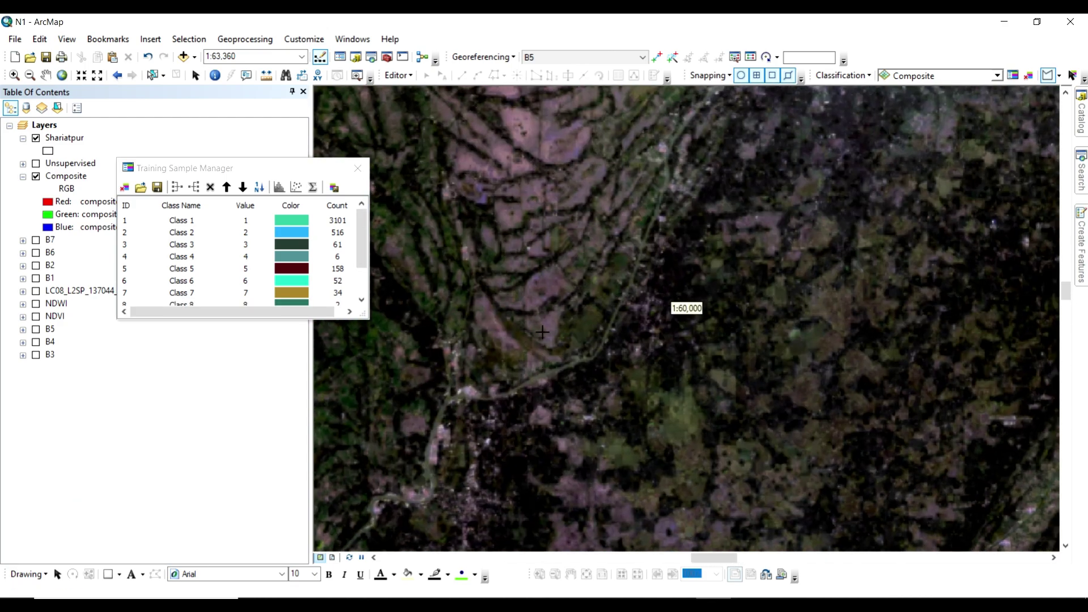
click(517, 444)
click(579, 421)
double_click(520, 443)
- Merge all the training samples into a single class and name it Water
scroll(545, 323, down, 4)
scroll(146, 295, down, 2)
key(ctrl+a)
click(176, 187)
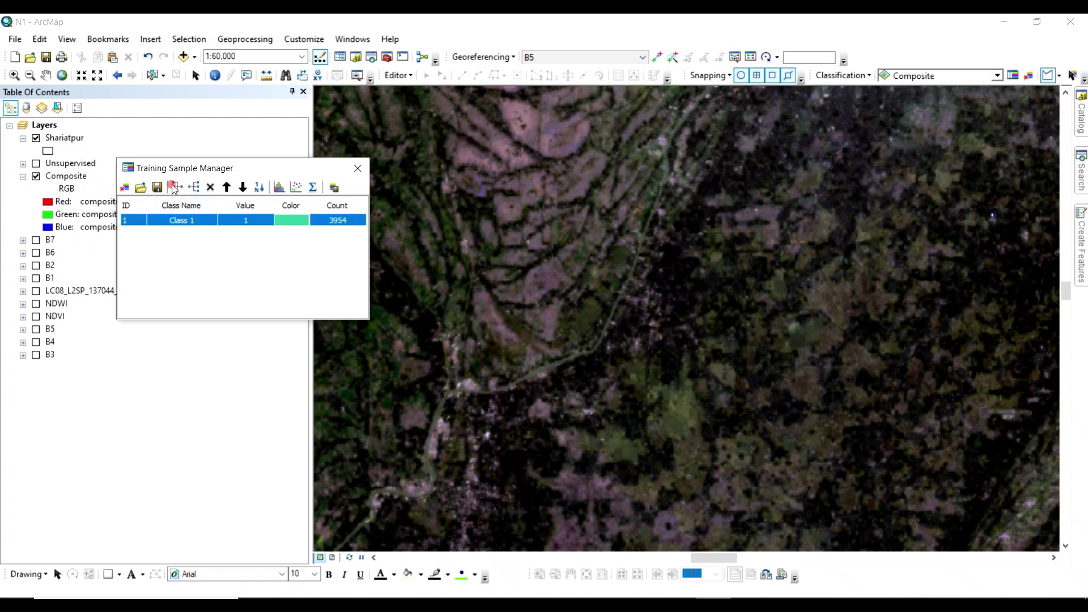
double_click(184, 220)
key(BackSpace)
text(Water)
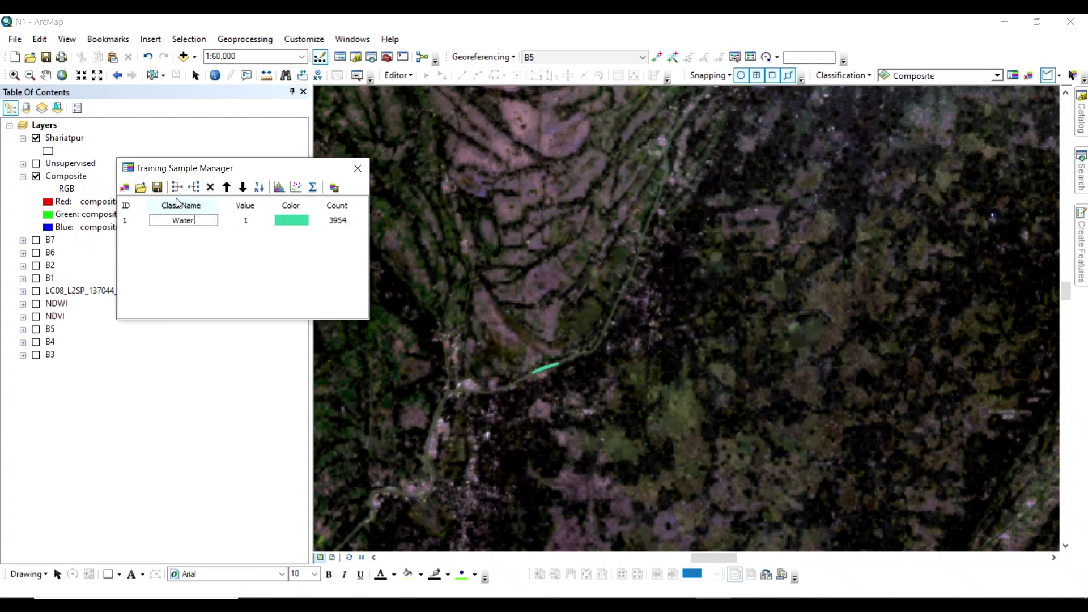
key(Return)
- Draw training samples over the built-up settlements along the roads and river in the western part of the district
double_click(452, 494)
scroll(452, 494, down, 3)
scroll(364, 410, up, 4)
click(580, 355)
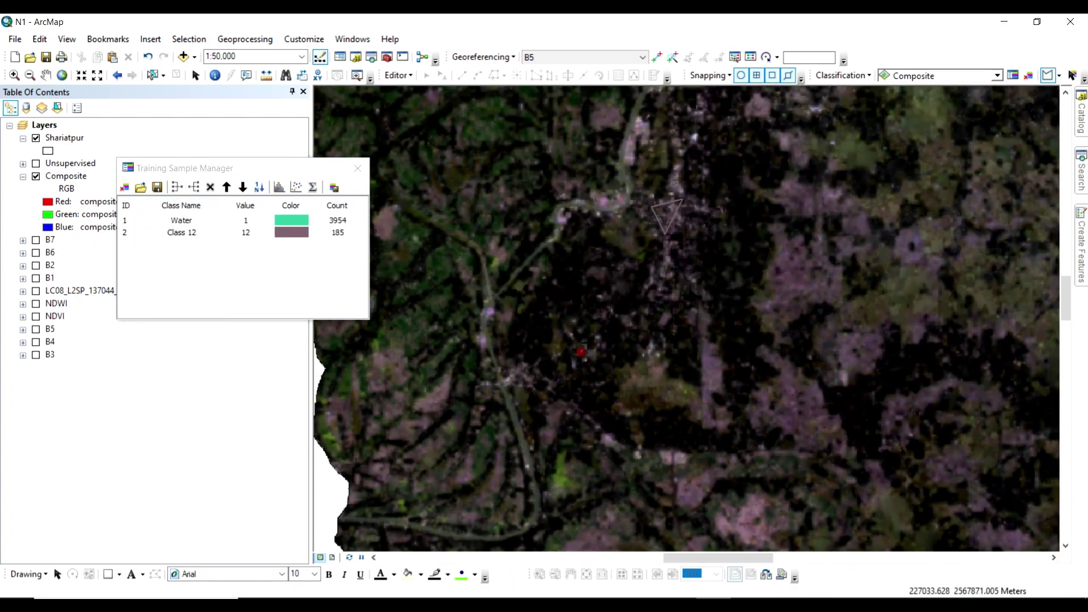
double_click(598, 355)
click(575, 200)
double_click(611, 204)
double_click(527, 382)
- Draw another small training sample over the bright settlement southwest of the wide northern river
scroll(601, 255, down, 4)
scroll(646, 340, up, 4)
scroll(663, 321, down, 5)
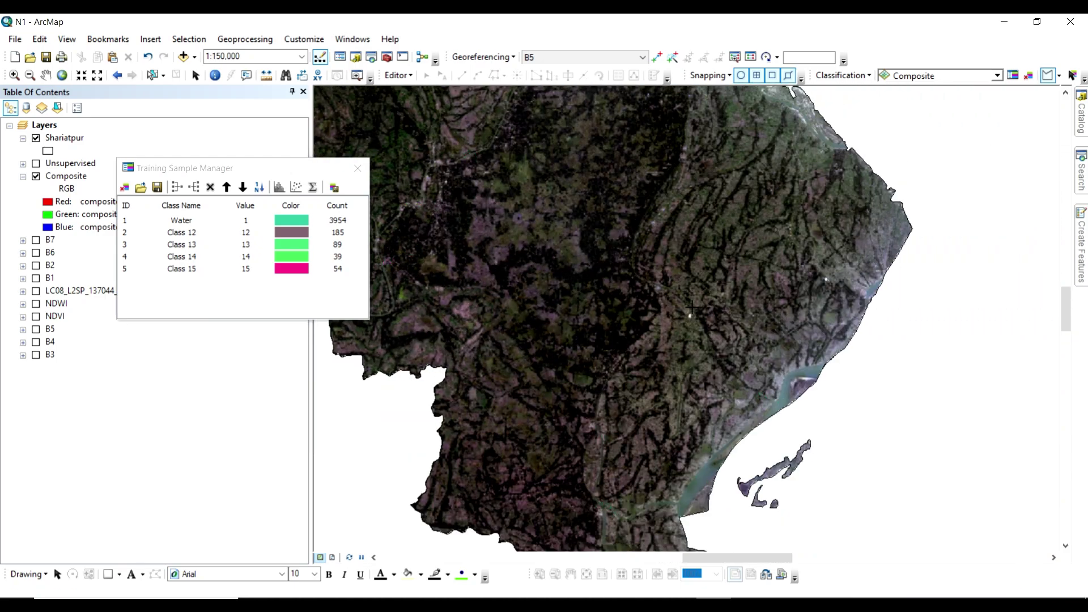
scroll(579, 189, up, 3)
click(593, 257)
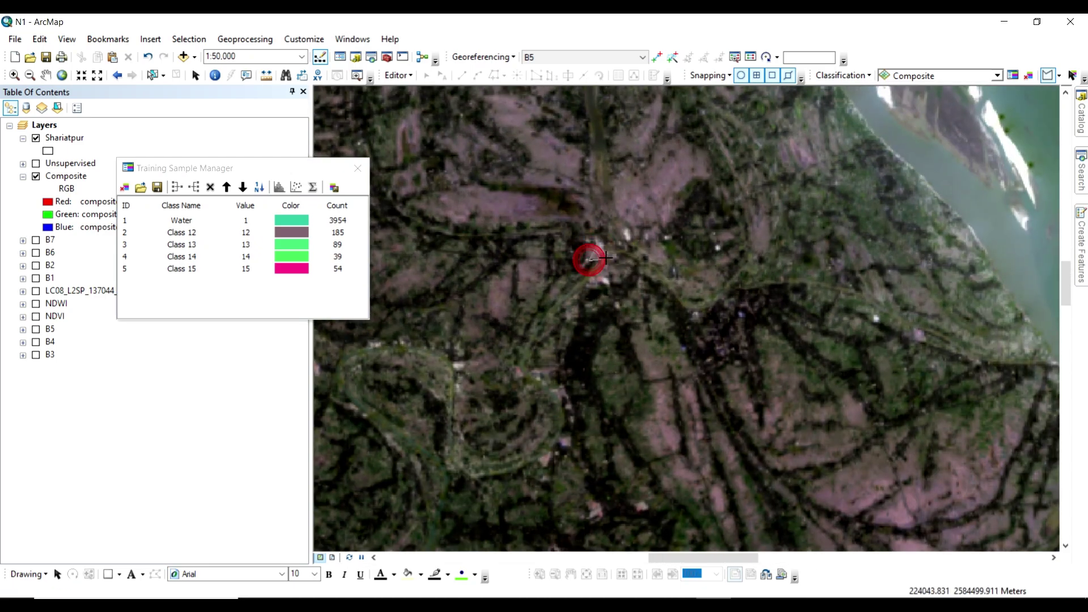
double_click(600, 256)
- Merge the new settlement samples into one class and name it Built Up Area
click(136, 232)
shift+click(141, 281)
click(177, 187)
click(179, 235)
drag(204, 230, 110, 233)
text(Built )
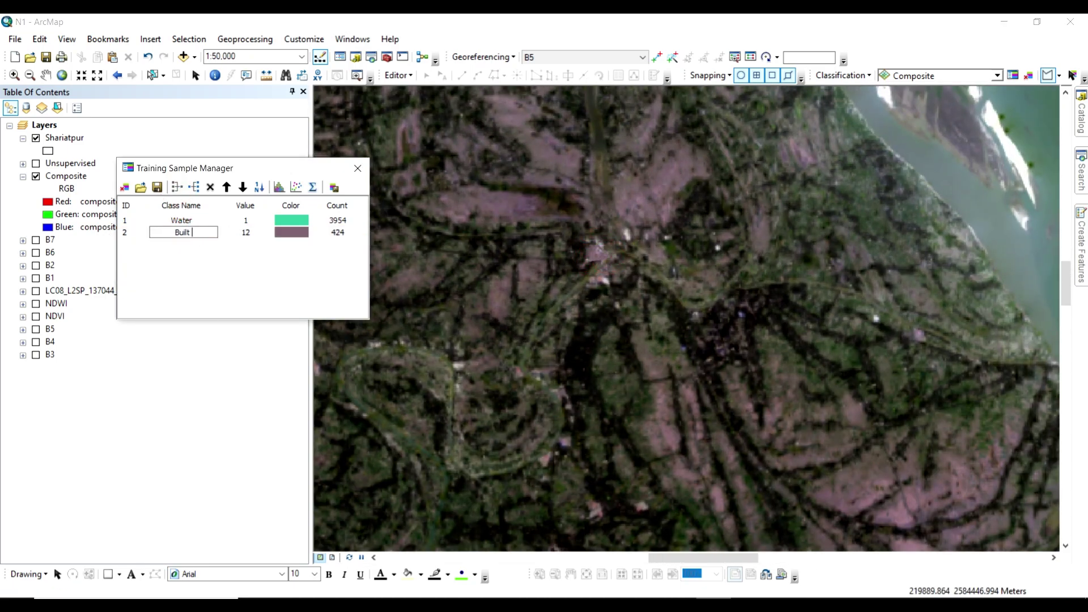
text(Up Area)
click(139, 241)
- Draw two triangular training samples over the dark vegetation in the center of the district
scroll(549, 343, down, 4)
scroll(799, 445, up, 3)
click(617, 401)
click(632, 407)
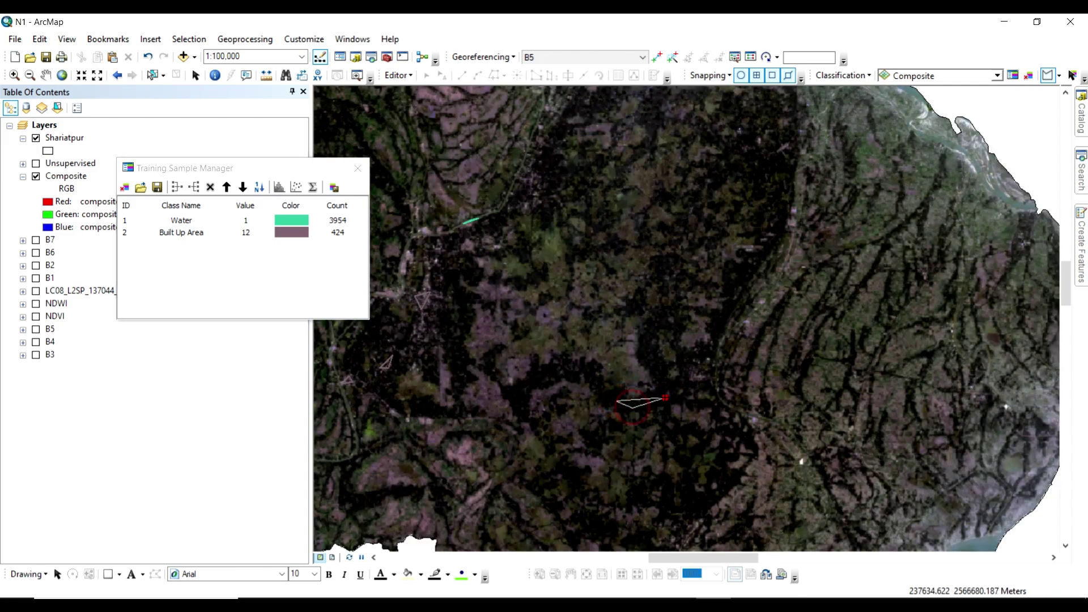
double_click(665, 398)
click(652, 369)
click(643, 343)
double_click(656, 327)
- Draw additional vegetation training samples across the central, northeastern and eastern parts of the district
click(759, 164)
click(753, 183)
double_click(771, 166)
click(630, 225)
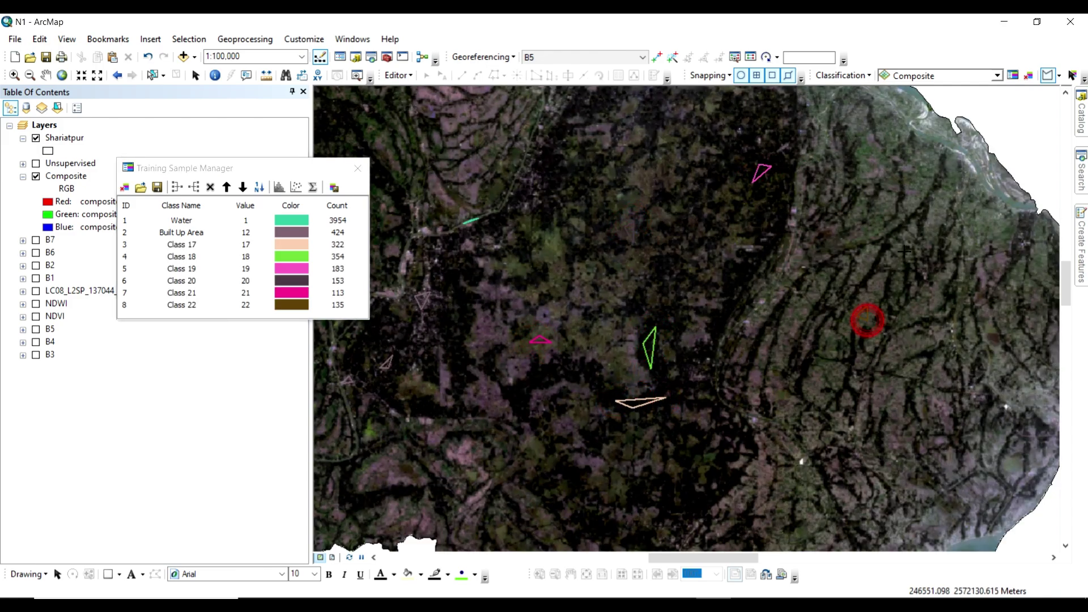
click(885, 248)
double_click(890, 258)
click(953, 429)
double_click(971, 458)
- Draw more vegetation training samples across the western and northwestern parts of the district
drag(590, 227, 680, 371)
drag(487, 323, 698, 334)
click(675, 331)
double_click(703, 342)
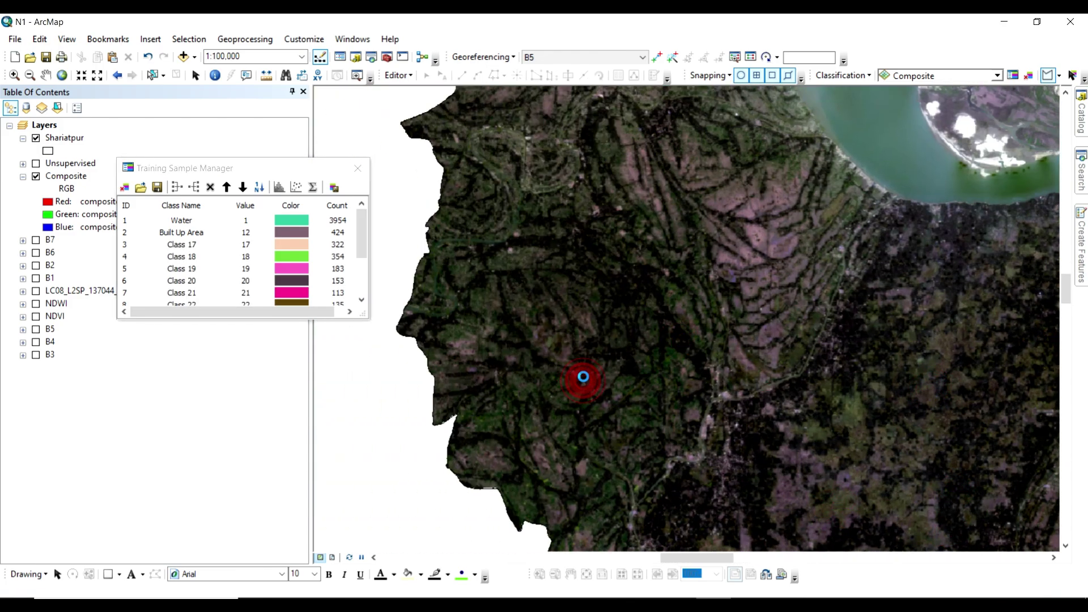
drag(583, 173, 583, 377)
click(596, 321)
click(581, 333)
double_click(595, 346)
click(498, 347)
click(491, 354)
double_click(525, 378)
drag(567, 238, 567, 350)
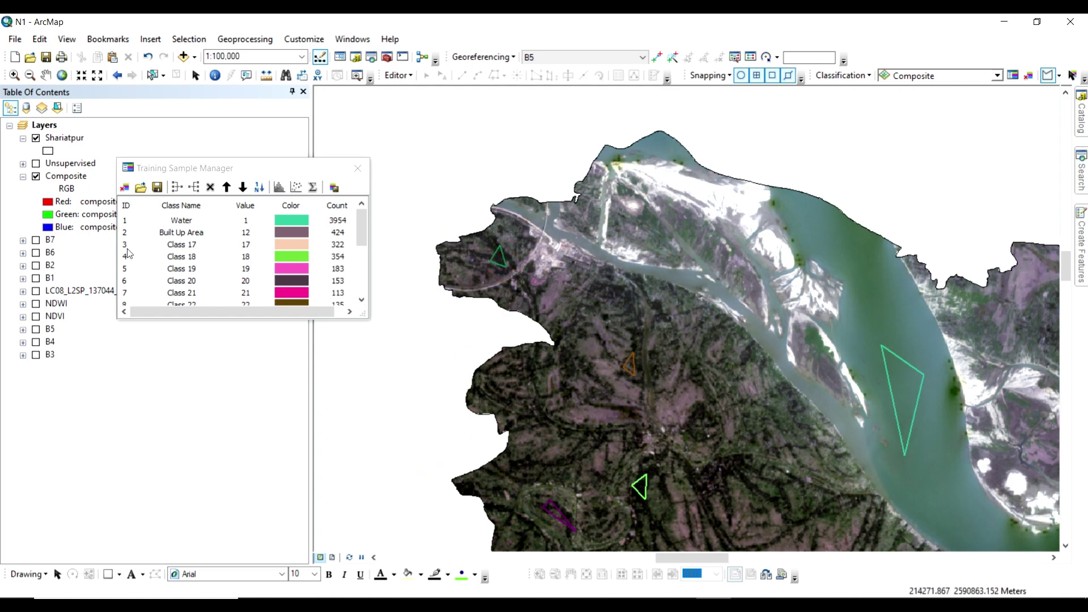
- Merge all the unnamed vegetation samples into one class and name it Vegetation
click(126, 246)
scroll(152, 288, down, 2)
shift+click(152, 287)
scroll(152, 287, down, 2)
shift+click(152, 292)
click(177, 187)
click(187, 245)
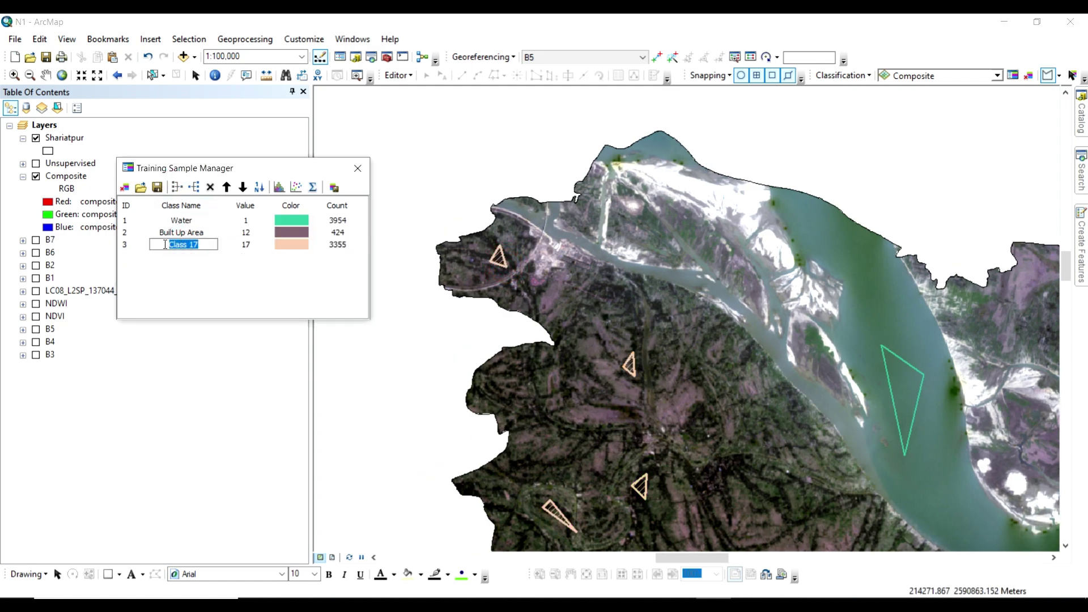
text(Vegeta)
text(tion)
click(173, 277)
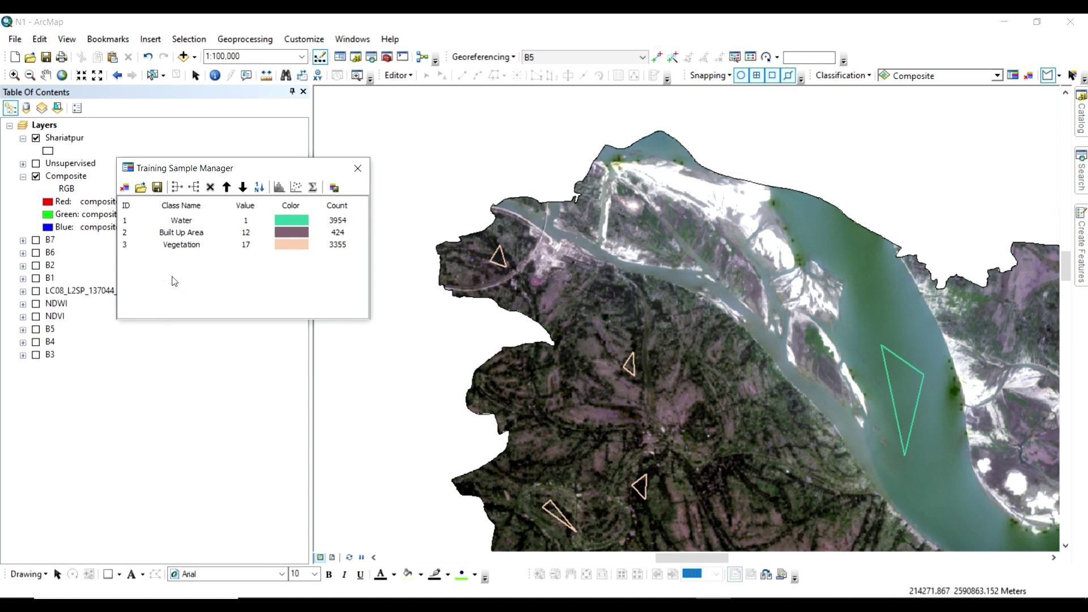
- Save the Water training samples in the Noakhali folder under the name Water
scroll(767, 361, down, 3)
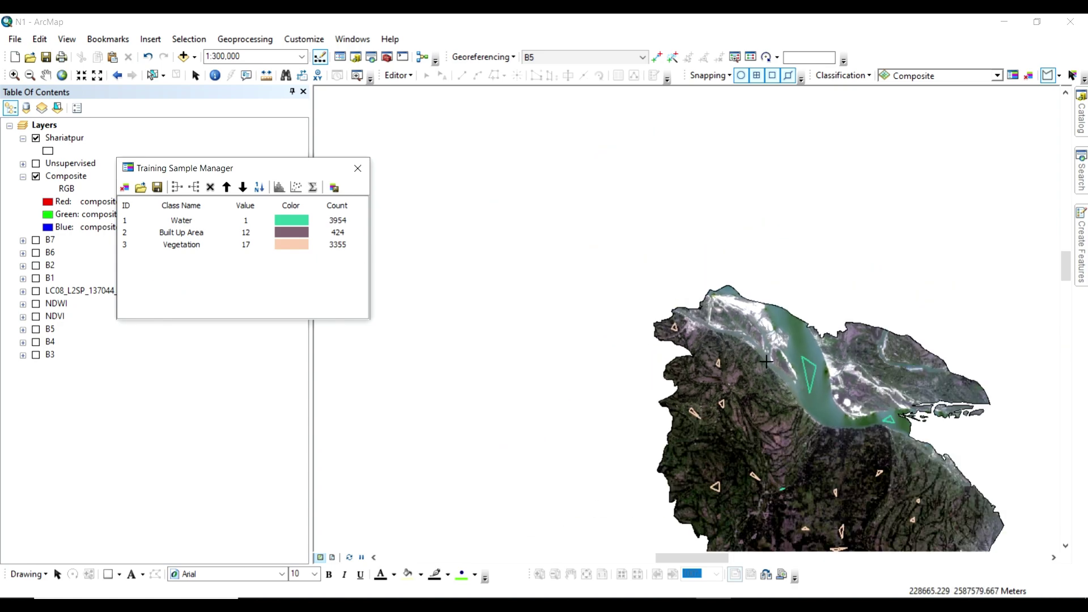
mouse_move(716, 562)
mouse_down()
mouse_move(739, 558)
mouse_move(717, 553)
mouse_up()
click(1066, 547)
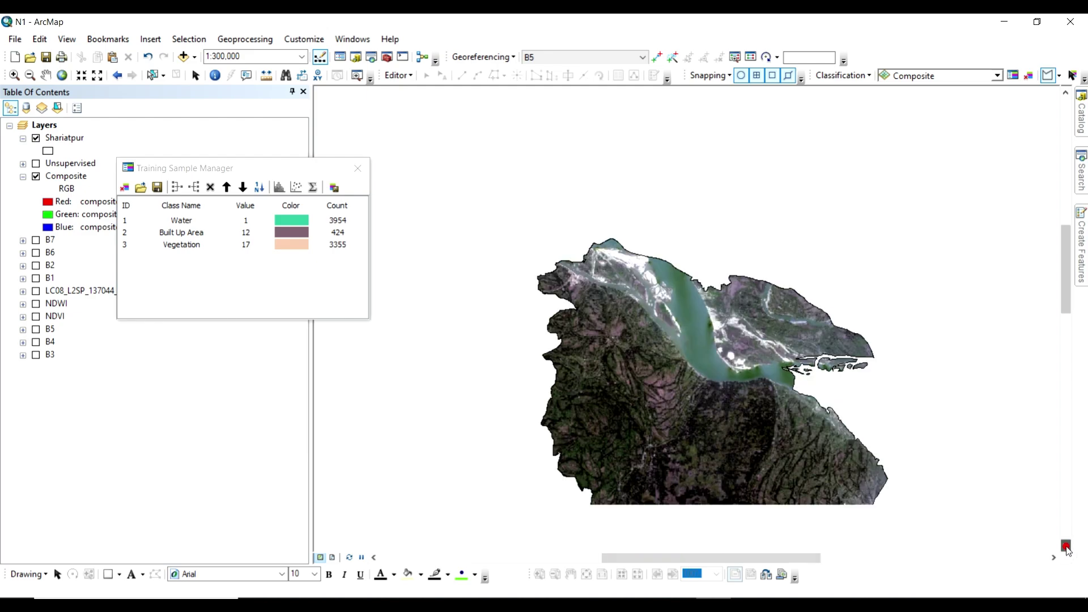
click(1066, 547)
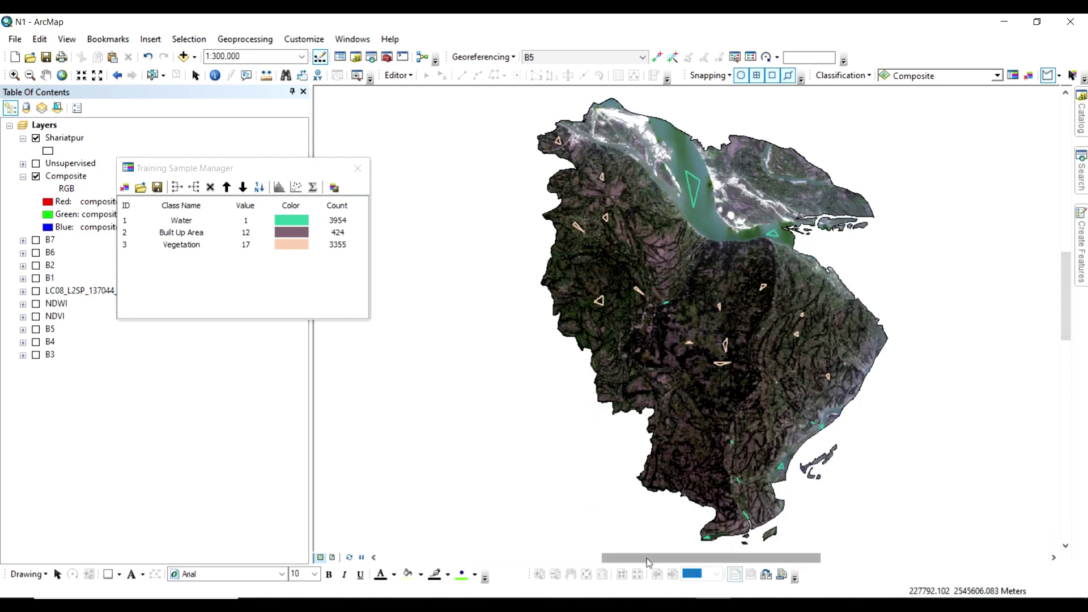
drag(647, 559, 656, 559)
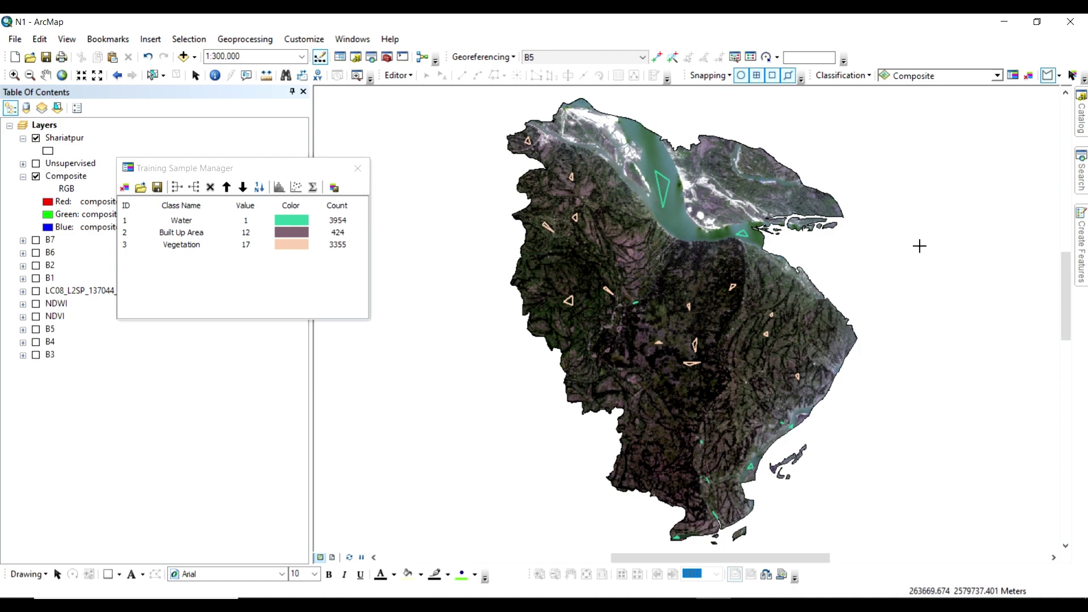
click(137, 223)
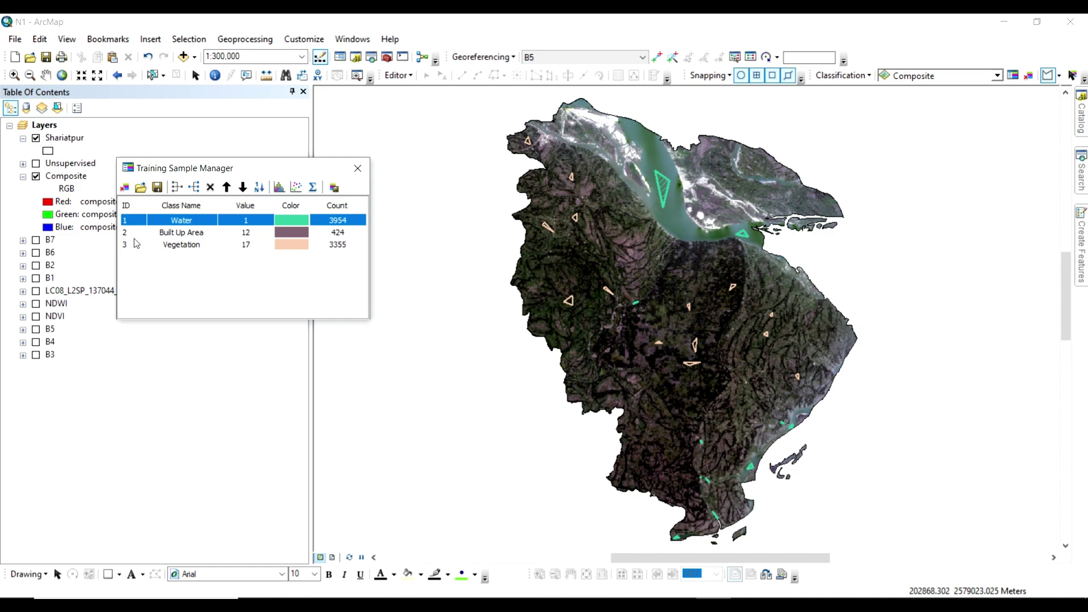
click(157, 187)
drag(192, 313, 89, 317)
key(BackSpace)
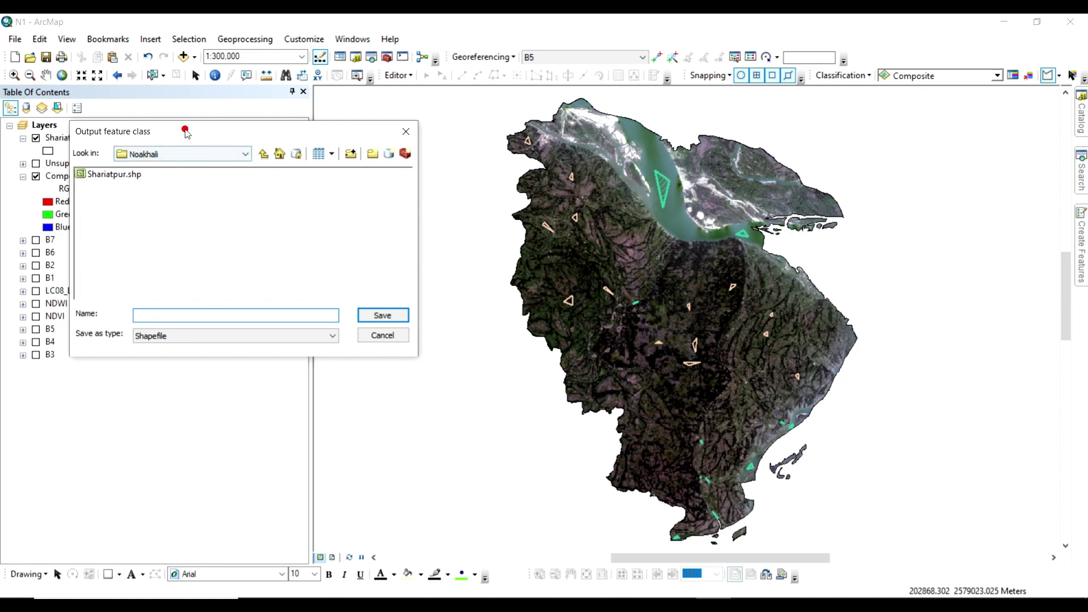
drag(186, 132, 530, 159)
text(Water)
click(521, 364)
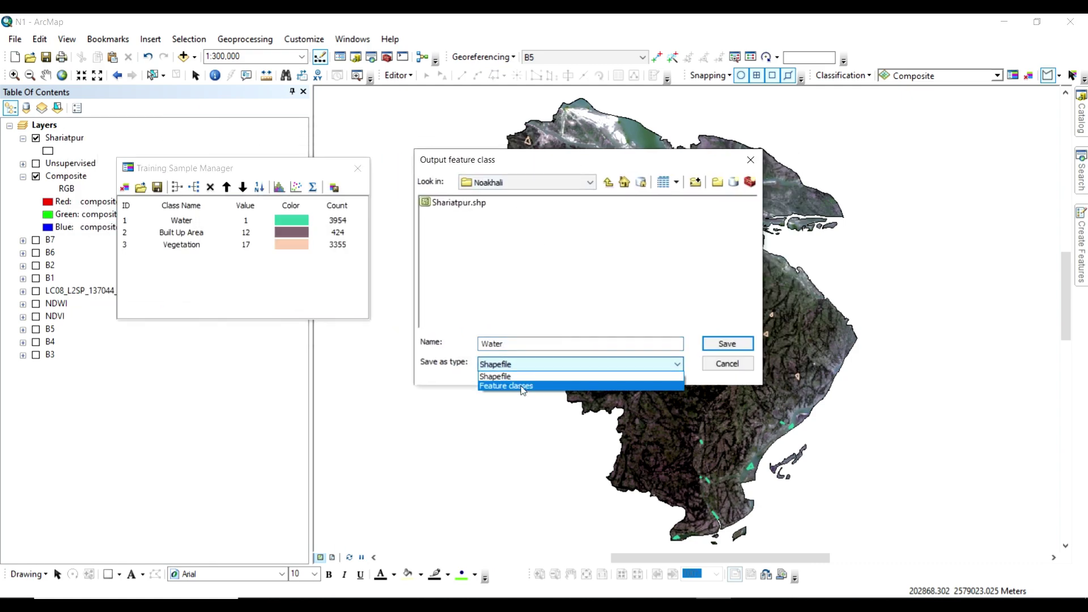
click(720, 343)
- Save the training samples in the Noakhali folder under the name Built Up, with Feature classes as the type
click(157, 187)
double_click(206, 312)
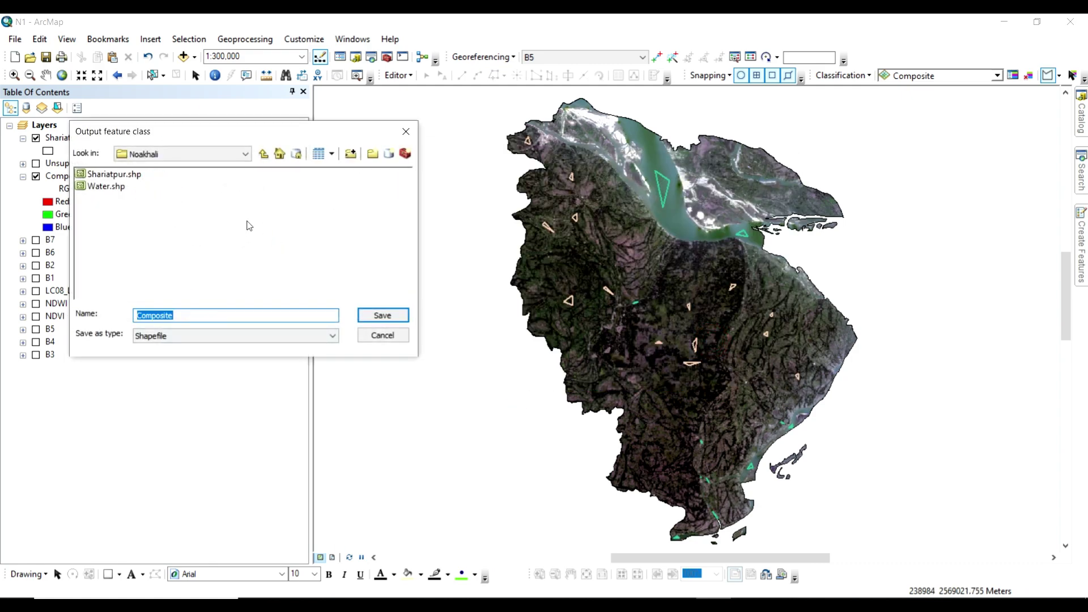
text(Built Up)
click(236, 336)
click(223, 356)
click(383, 315)
- Save the Vegetation training samples in the Noakhali folder under the name Vegetation, with Feature classes as the type
click(134, 245)
click(157, 187)
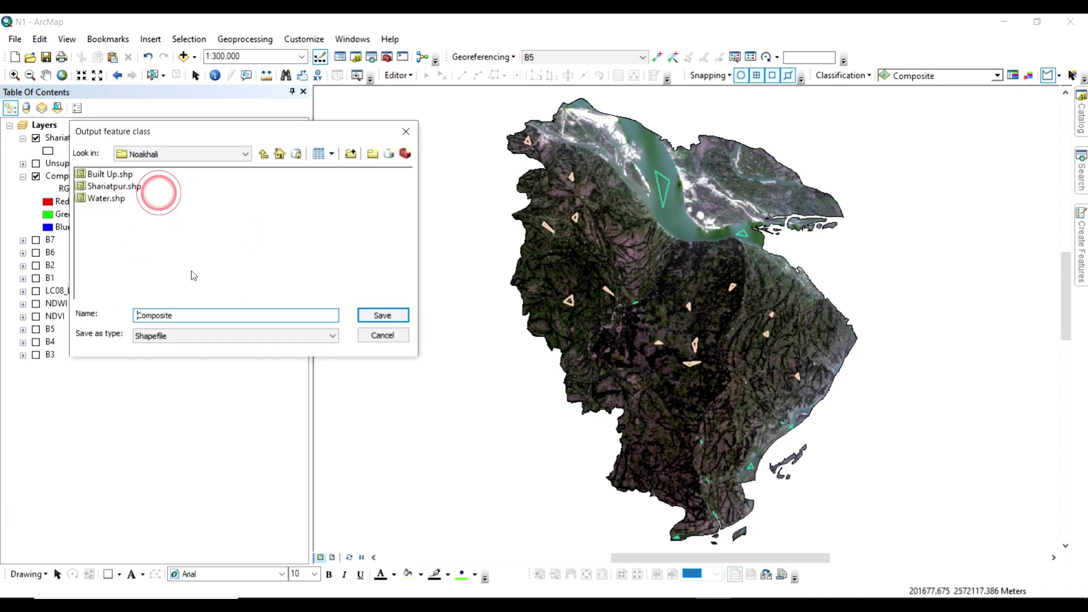
double_click(136, 315)
text(Vegetation)
click(147, 336)
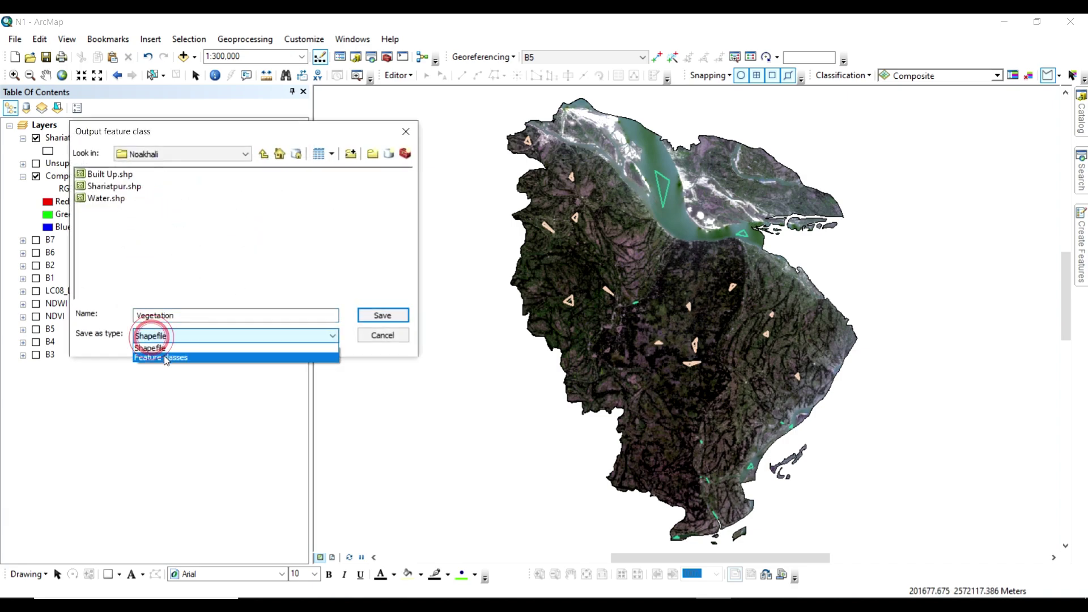
click(165, 356)
click(383, 315)
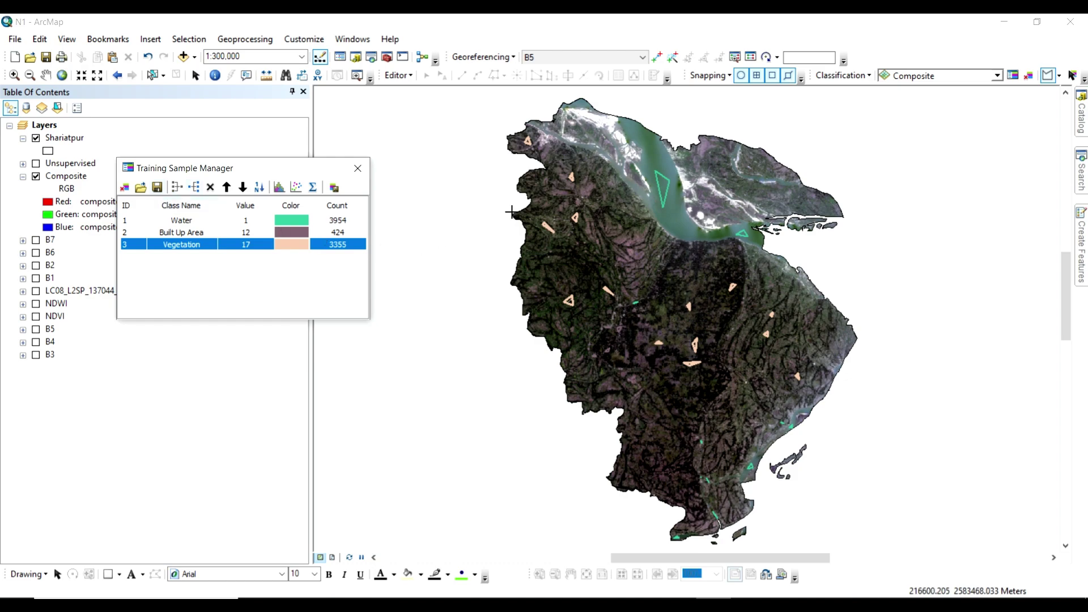
- Run Interactive Supervised Classification on the Composite image and close the Training Sample Manager
click(830, 81)
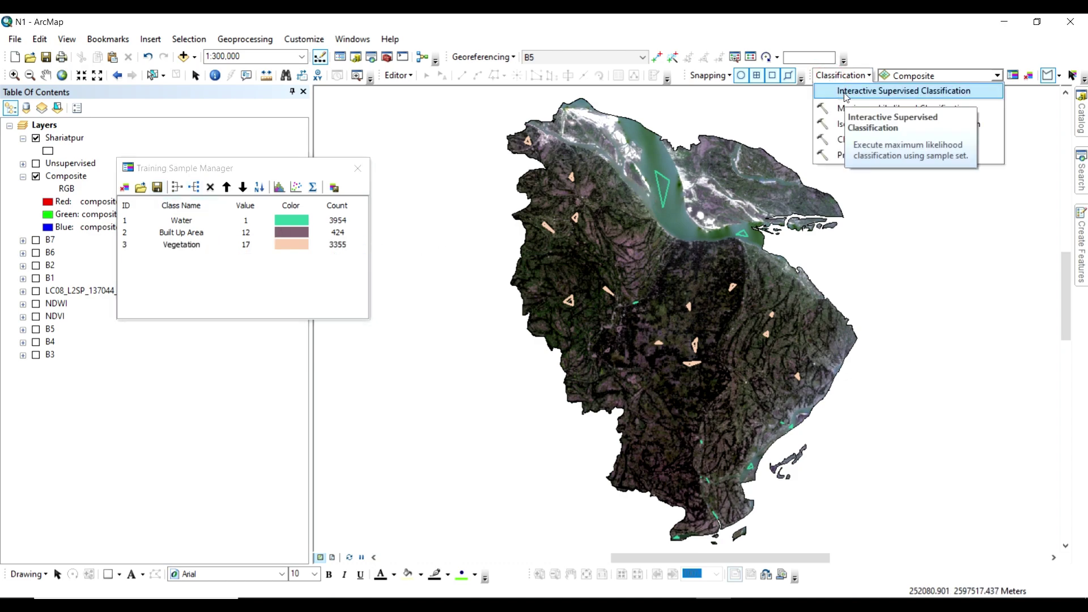
click(845, 93)
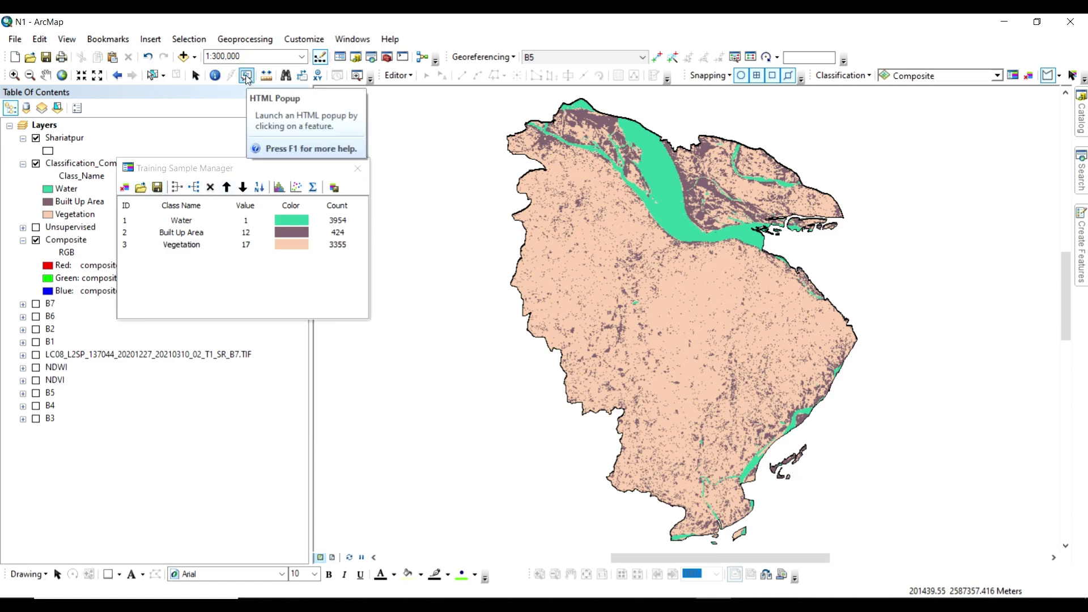
click(358, 168)
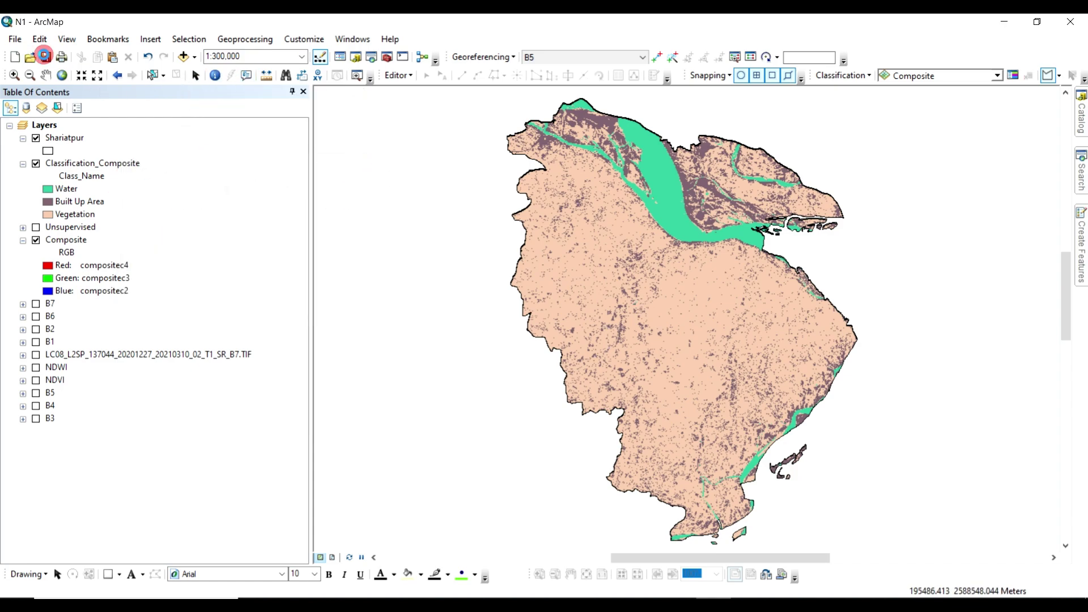
- Apply the Green symbol to the Vegetation class of the Classification_Composite layer
double_click(48, 214)
click(230, 278)
click(448, 491)
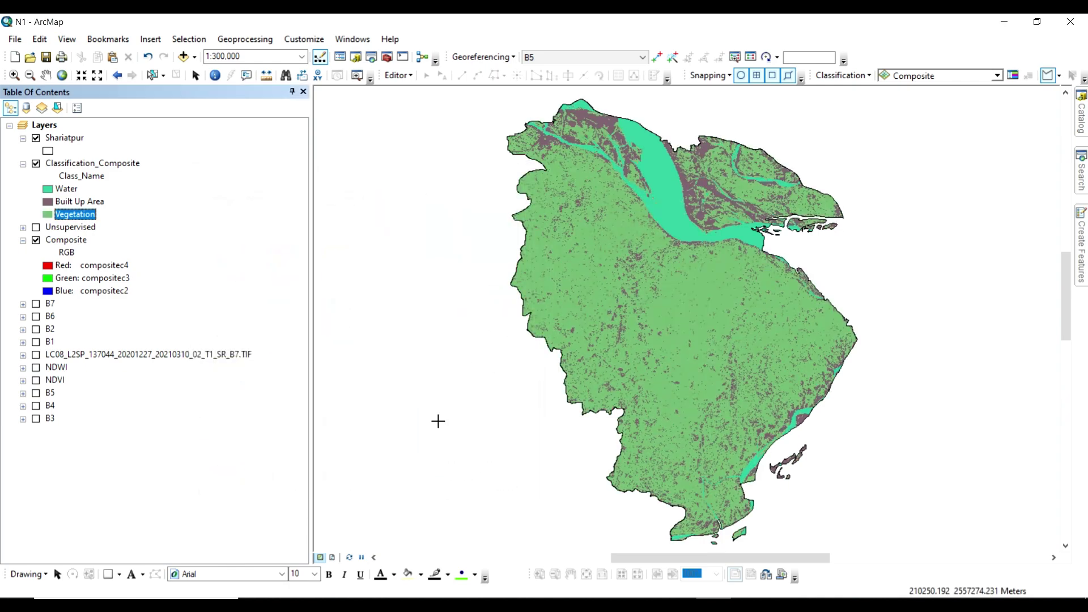
double_click(48, 201)
click(448, 491)
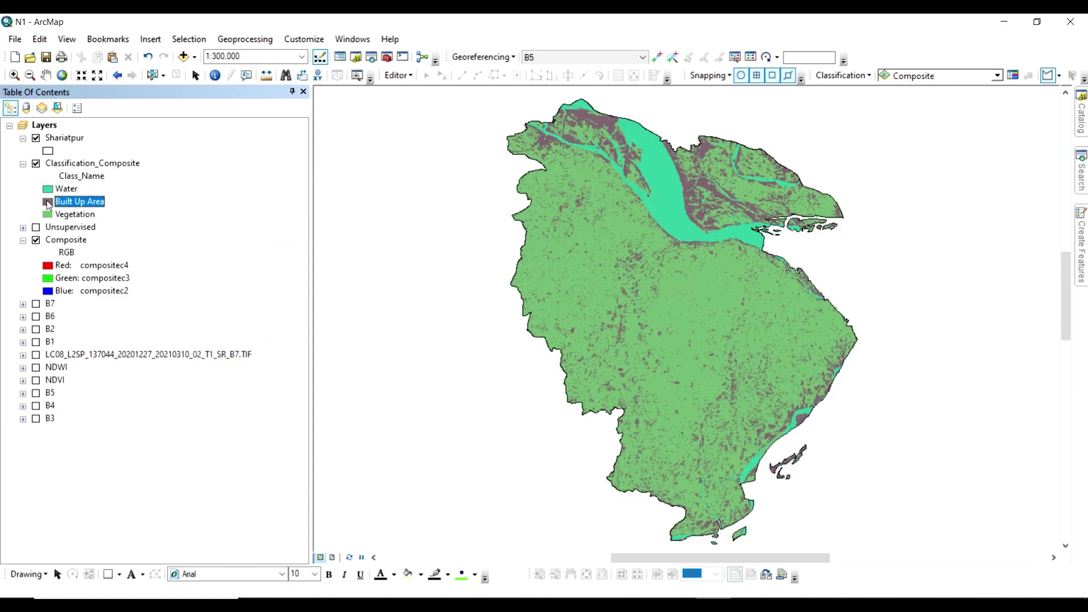
- Change the Water class of the Classification_Composite layer to a light blue fill
double_click(48, 188)
click(280, 256)
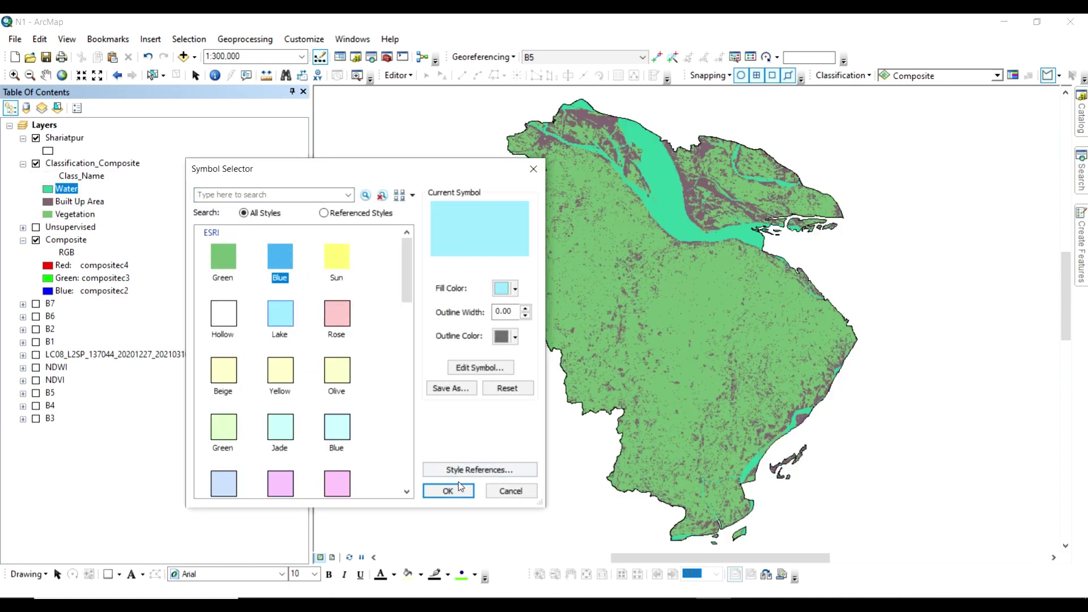
click(448, 491)
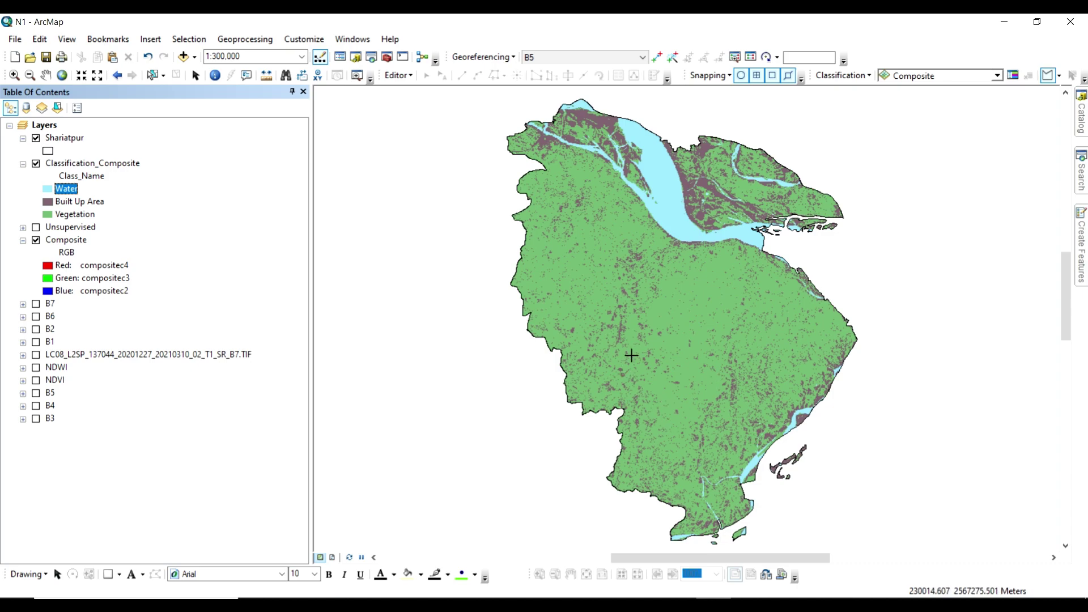